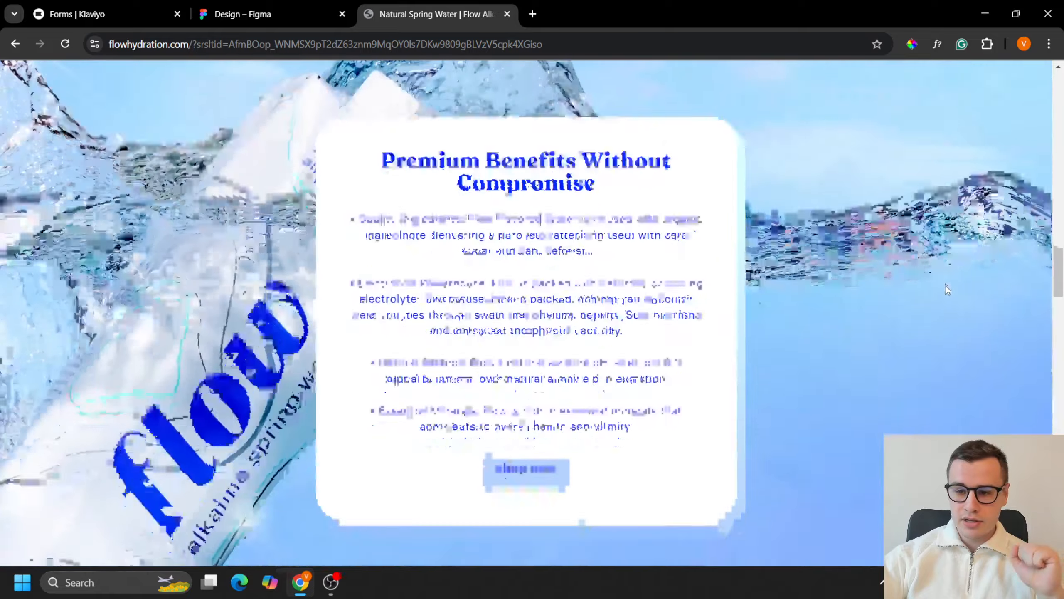
Close the brand's website and review the desktop and mobile micro-commit popup mockups in Figma
{"action": "scroll", "coordinate": [995, 100], "scroll_direction": "up", "scroll_amount": 15}
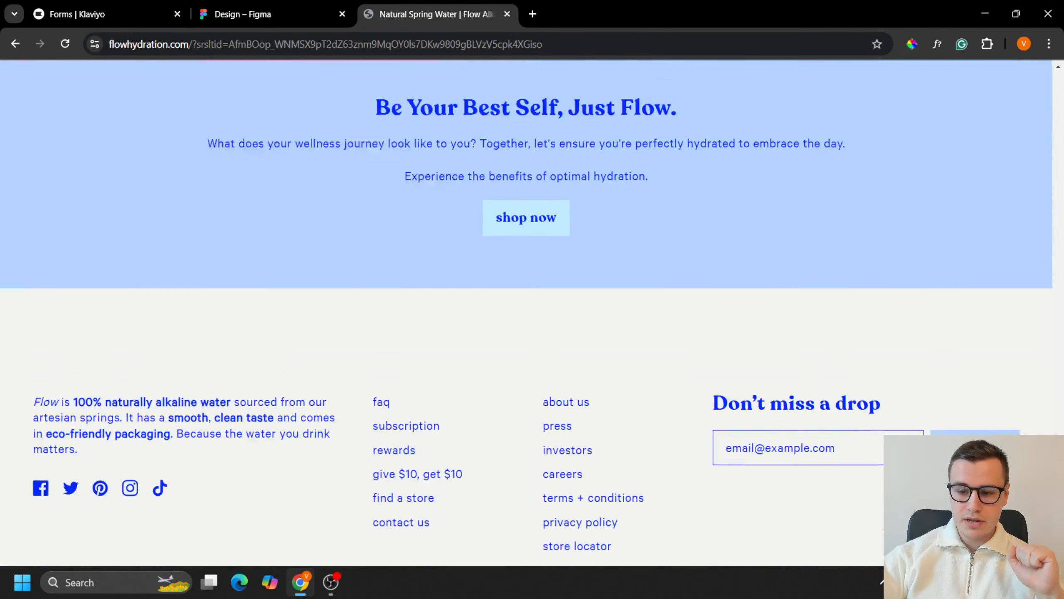
{"action": "left_click", "coordinate": [506, 14]}
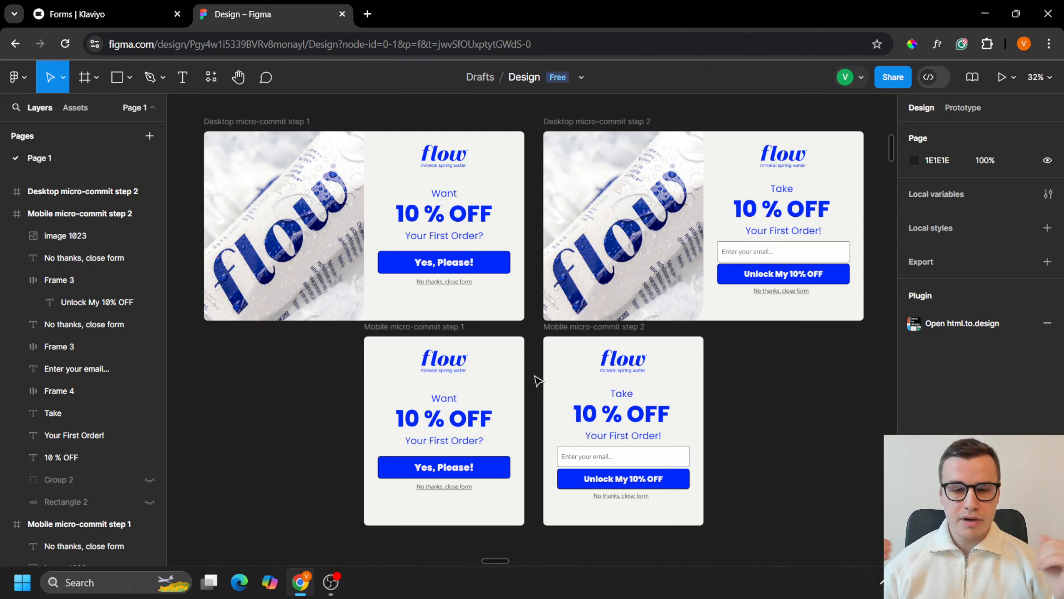
{"action": "scroll", "coordinate": [538, 381], "scroll_direction": "down", "scroll_amount": 1}
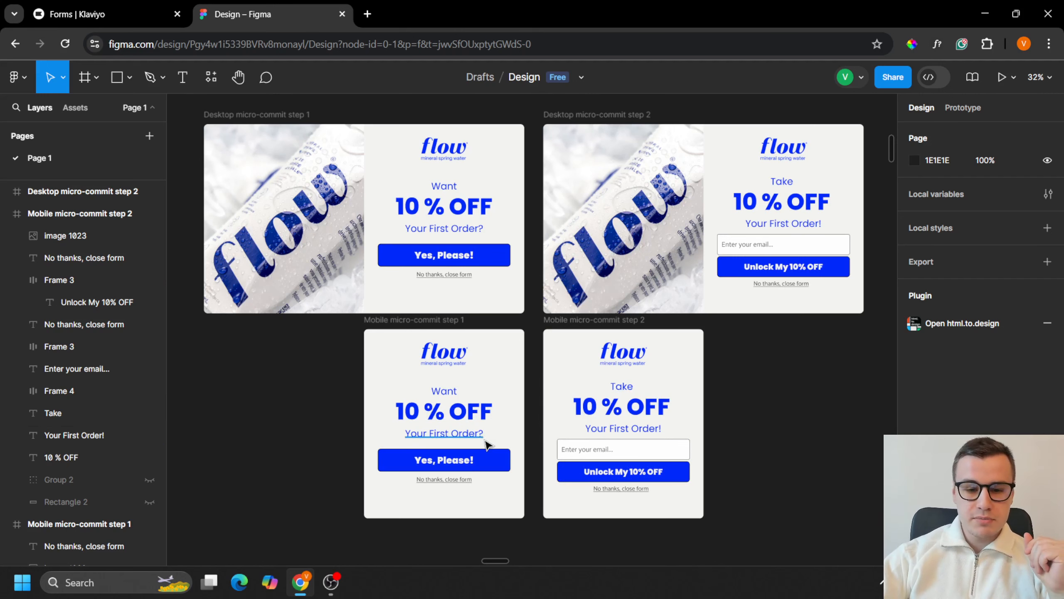
{"action": "scroll", "coordinate": [424, 415], "scroll_direction": "down", "scroll_amount": 1}
{"action": "scroll", "coordinate": [417, 401], "scroll_direction": "down", "scroll_amount": 2}
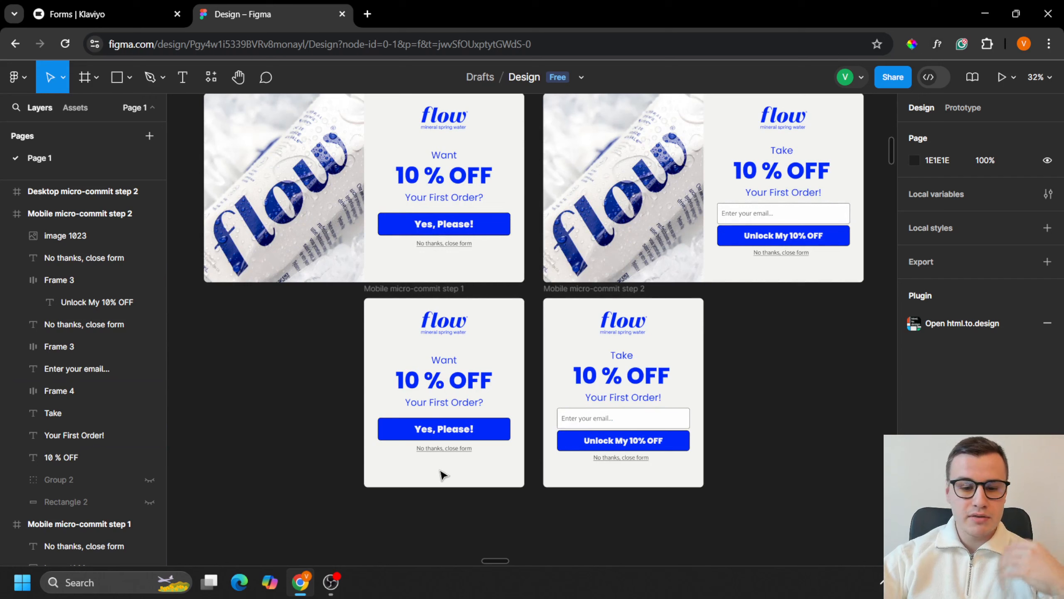
{"action": "scroll", "coordinate": [471, 473], "scroll_direction": "up", "scroll_amount": 2}
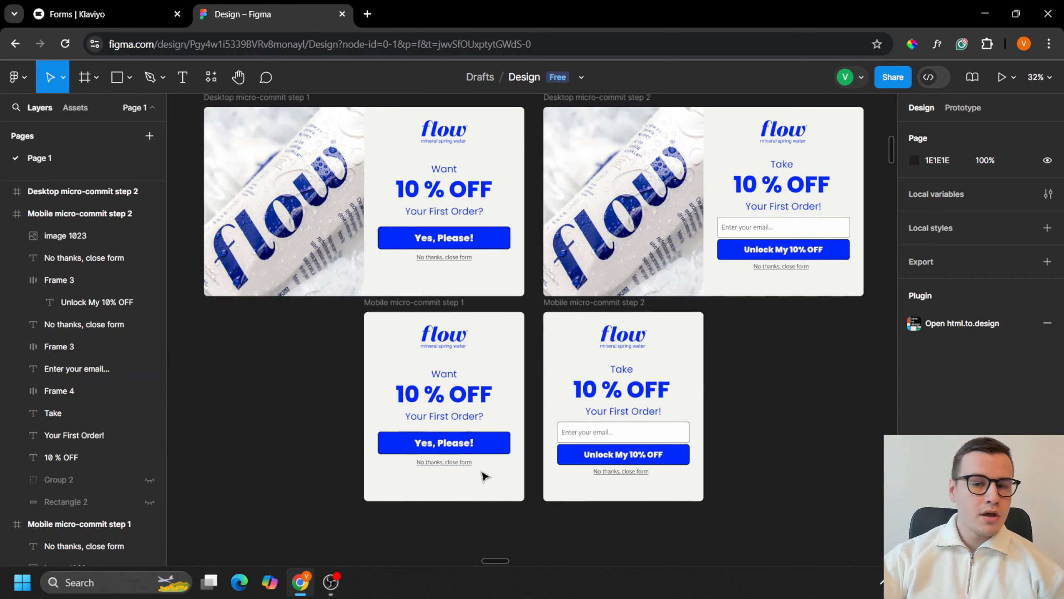
{"action": "scroll", "coordinate": [539, 388], "scroll_direction": "up", "scroll_amount": 2}
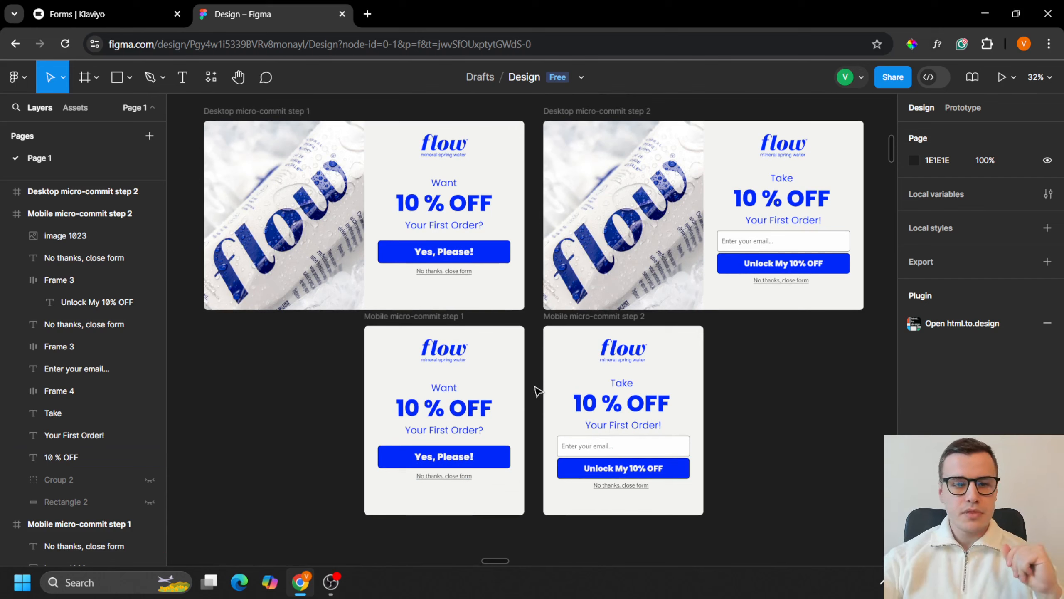
Switch to Klaviyo's form templates and open the Multi-step email & name popup template
{"action": "left_click", "coordinate": [100, 12]}
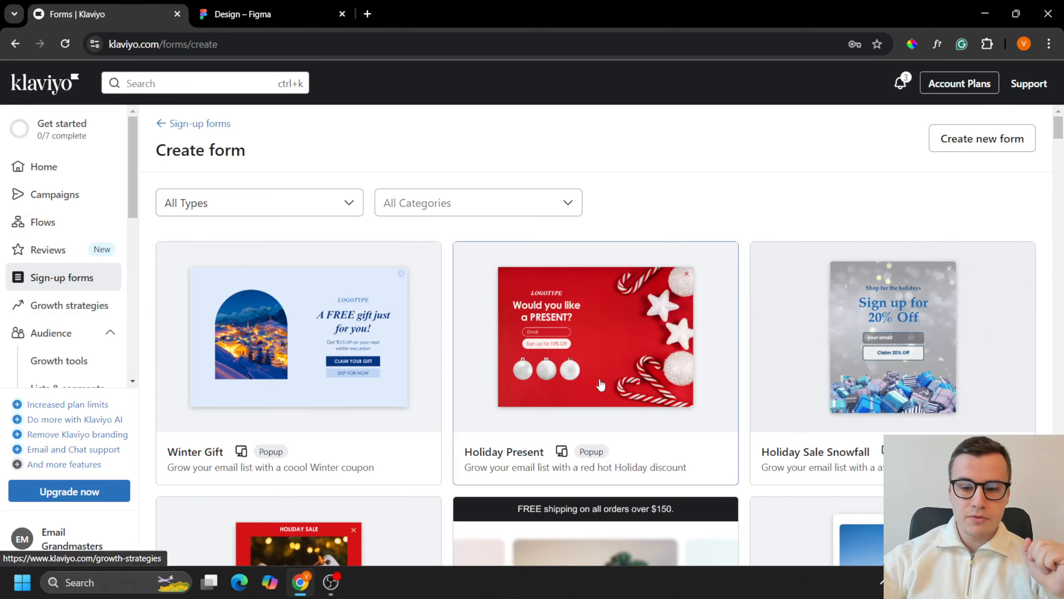
{"action": "scroll", "coordinate": [512, 330], "scroll_direction": "down", "scroll_amount": 6}
{"action": "scroll", "coordinate": [741, 402], "scroll_direction": "down", "scroll_amount": 15}
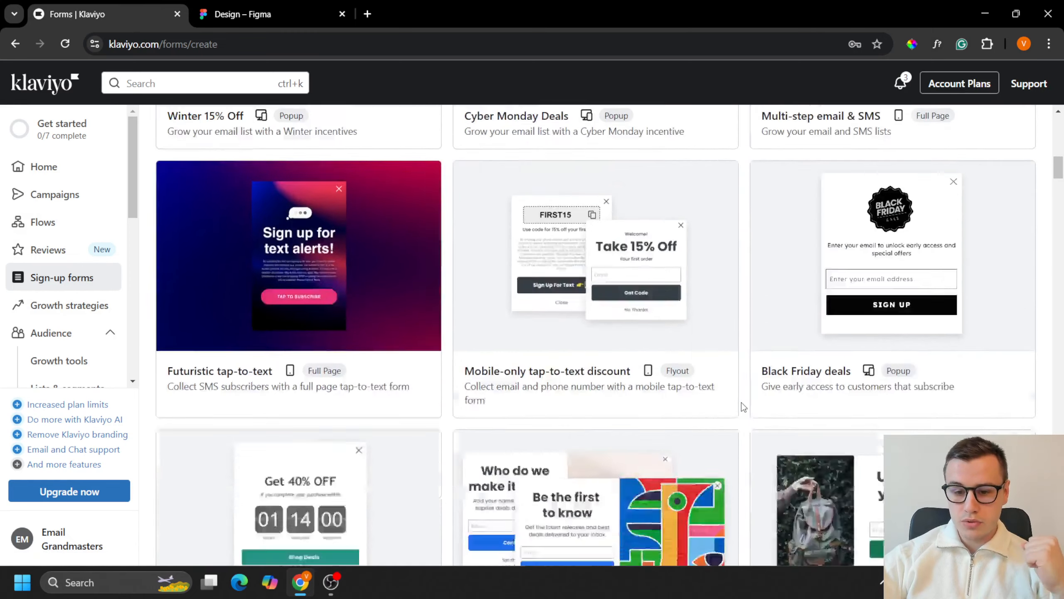
{"action": "scroll", "coordinate": [741, 402], "scroll_direction": "up", "scroll_amount": 7}
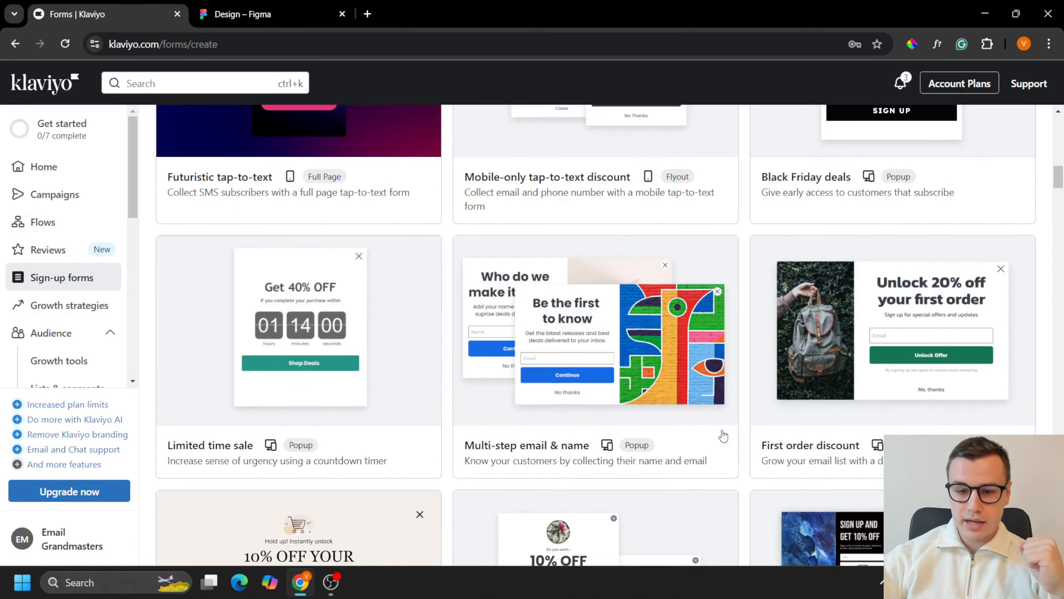
{"action": "left_click", "coordinate": [642, 382]}
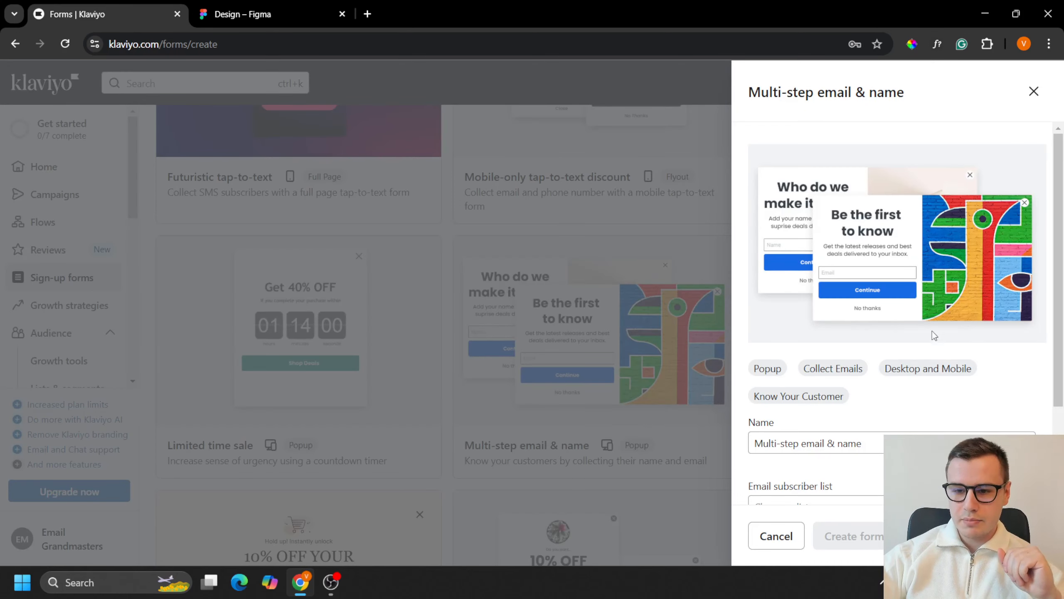
Name the new form "Mobile Popup" and assign Email List as its email subscriber list
{"action": "scroll", "coordinate": [934, 335], "scroll_direction": "down", "scroll_amount": 2}
{"action": "left_click", "coordinate": [909, 372]}
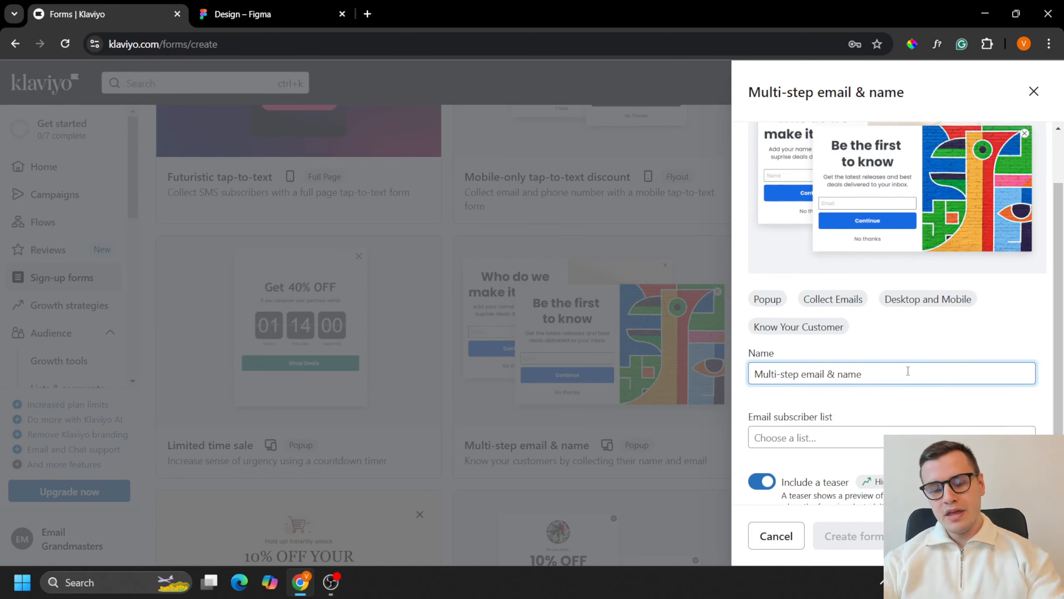
{"action": "key", "text": "ctrl+a"}
{"action": "type", "text": "Mobile "}
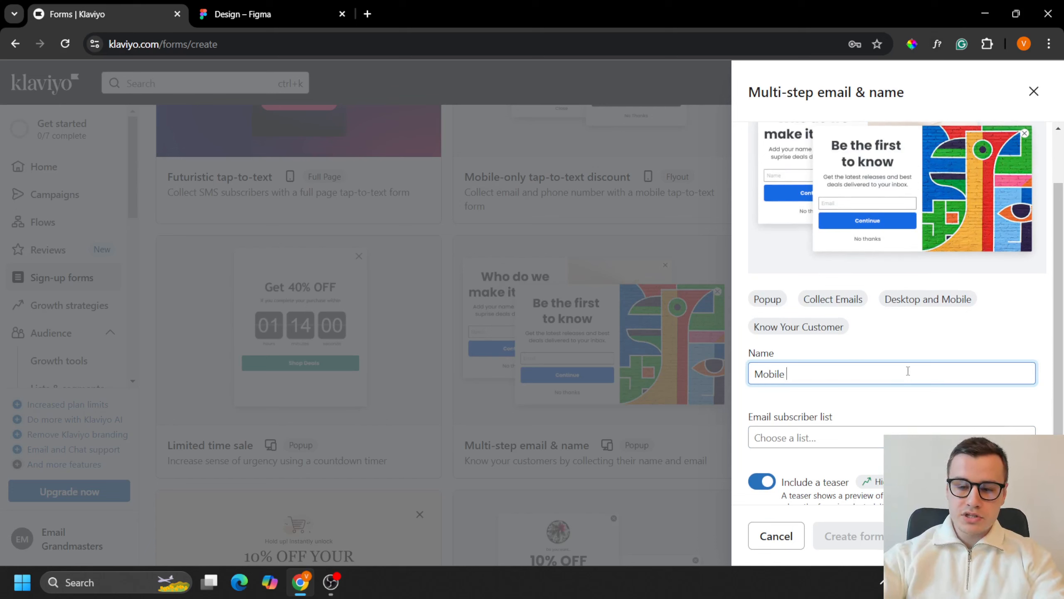
{"action": "type", "text": "Popup"}
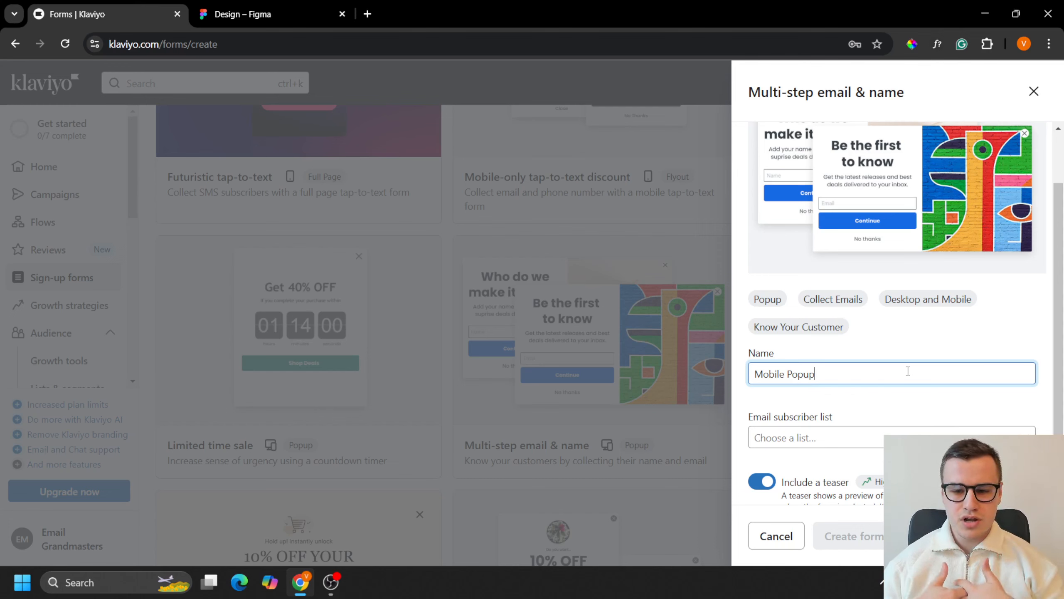
{"action": "scroll", "coordinate": [888, 373], "scroll_direction": "down", "scroll_amount": 1}
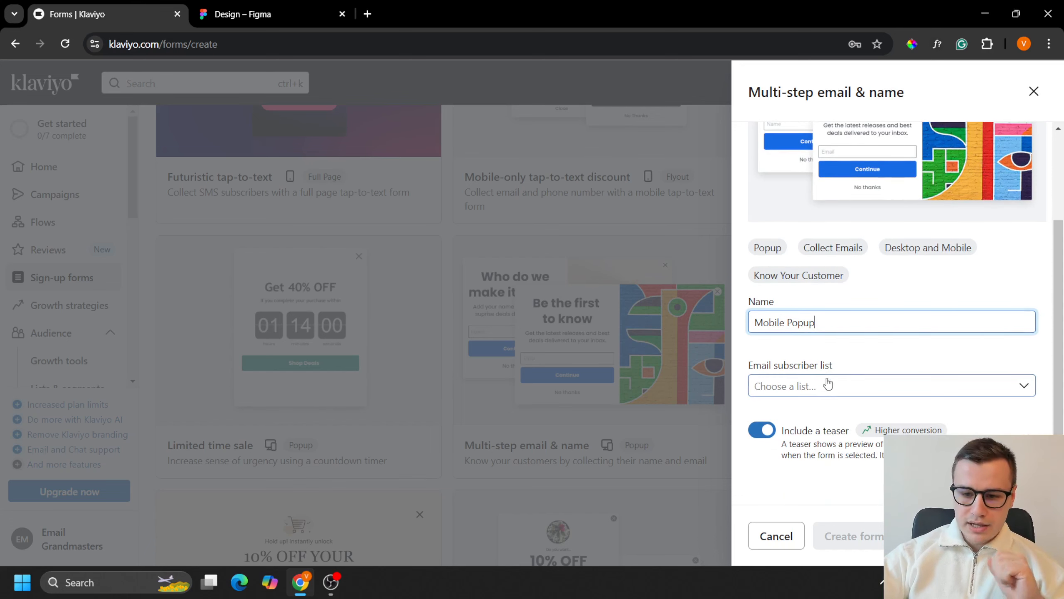
{"action": "left_click", "coordinate": [829, 388]}
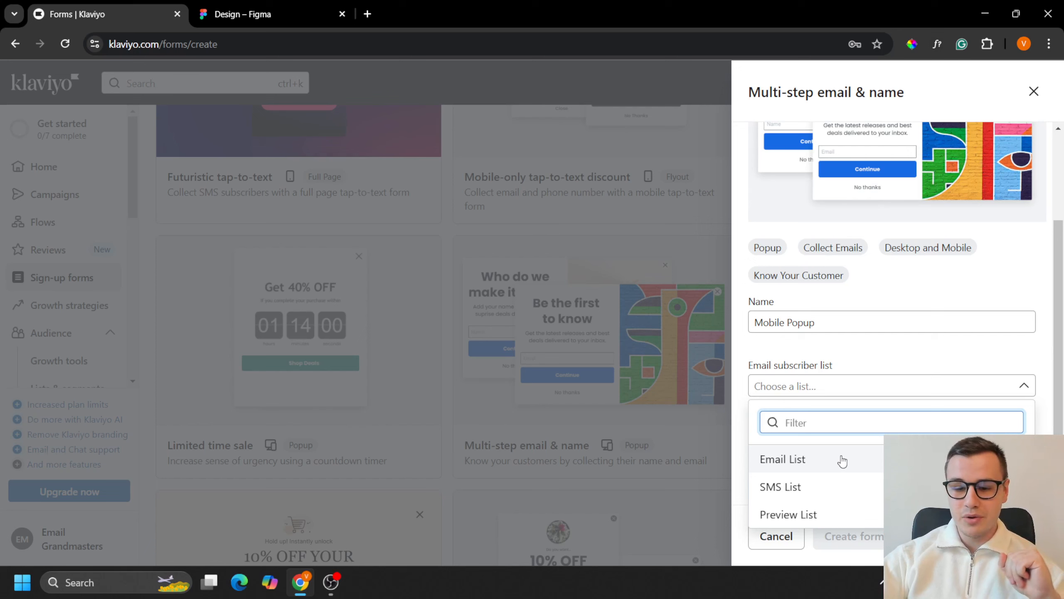
{"action": "left_click", "coordinate": [808, 460]}
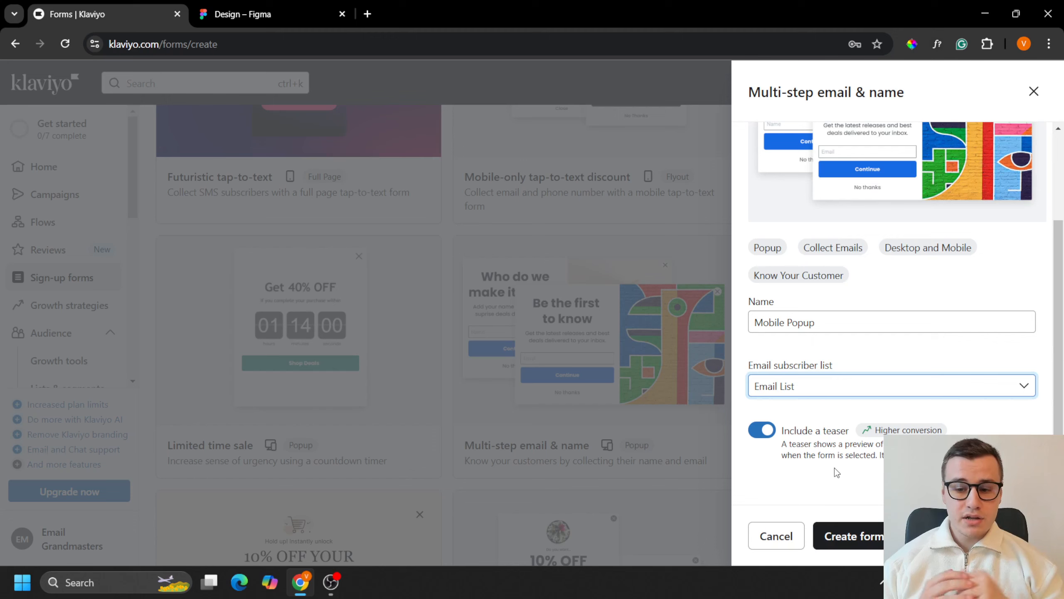
Exclude the teaser from the new form and create it
{"action": "left_click", "coordinate": [745, 427]}
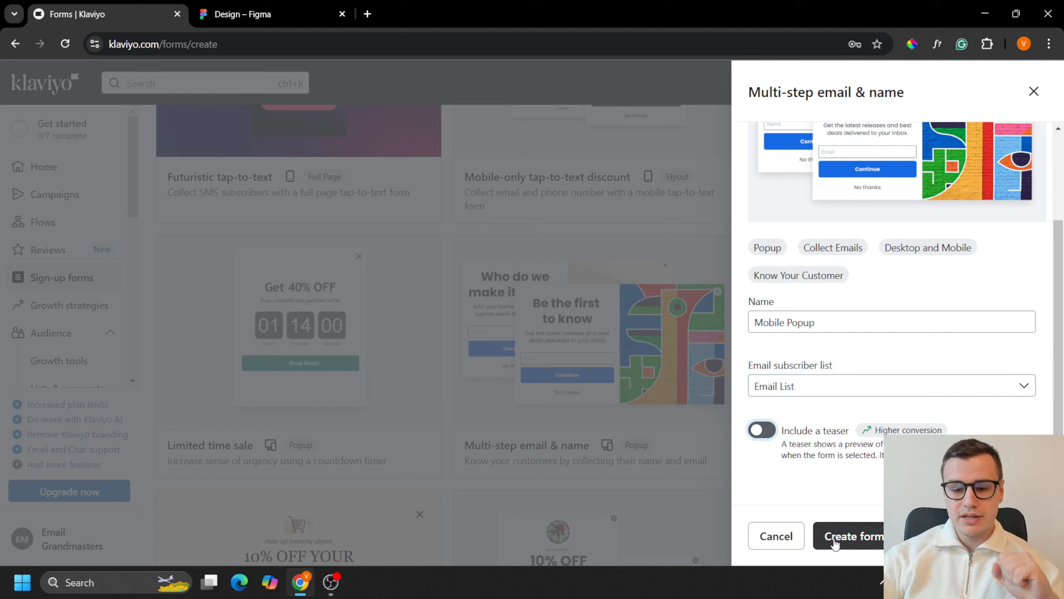
{"action": "left_click", "coordinate": [849, 535]}
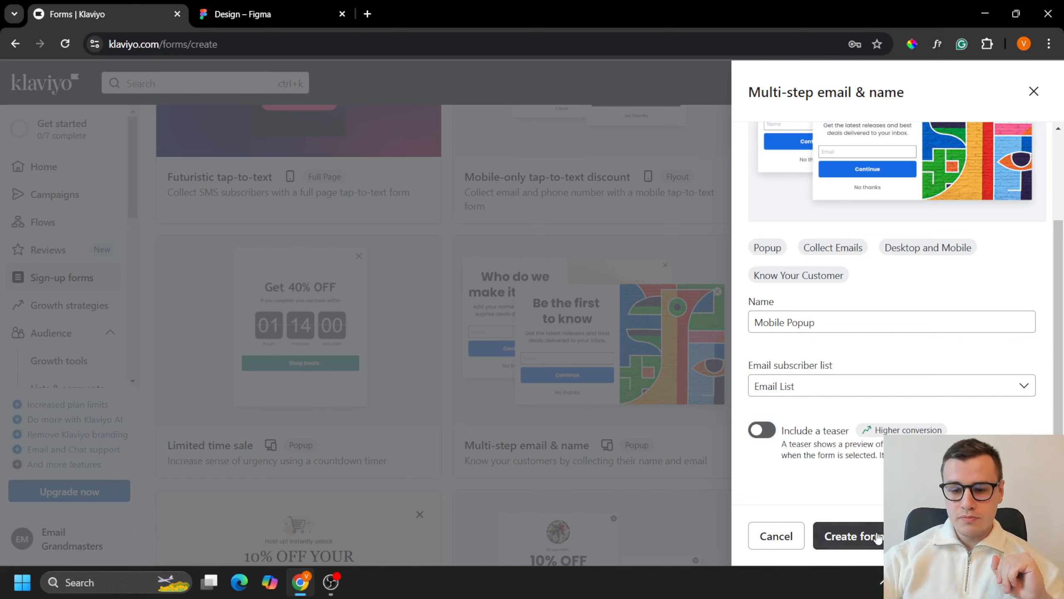
{"action": "left_click", "coordinate": [877, 537]}
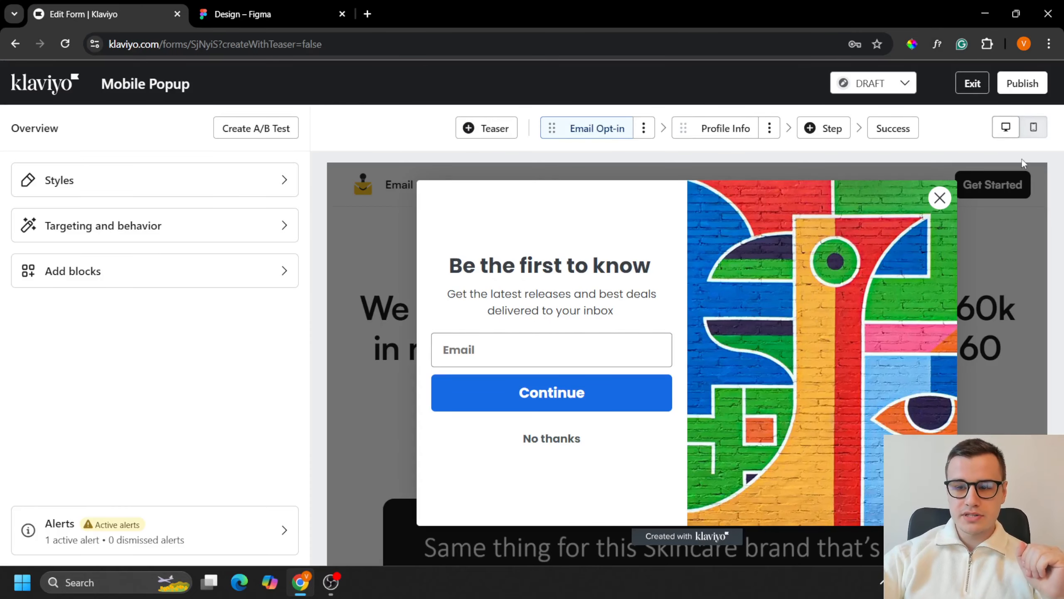
Show the form in mobile preview and set its minimum height to 500 px in the form styles
{"action": "left_click", "coordinate": [1029, 134]}
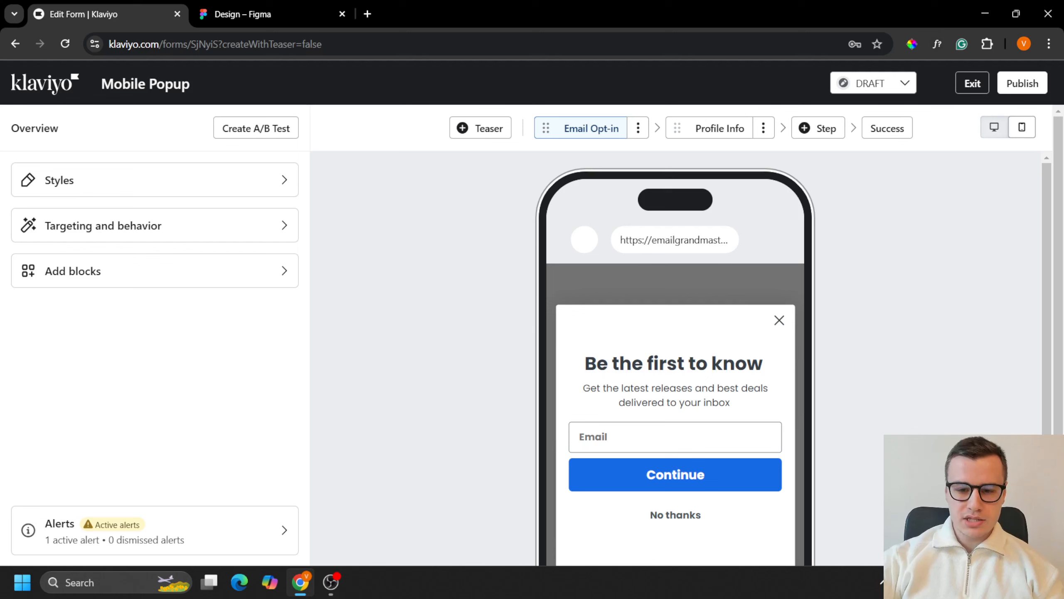
{"action": "scroll", "coordinate": [836, 423], "scroll_direction": "down", "scroll_amount": 3}
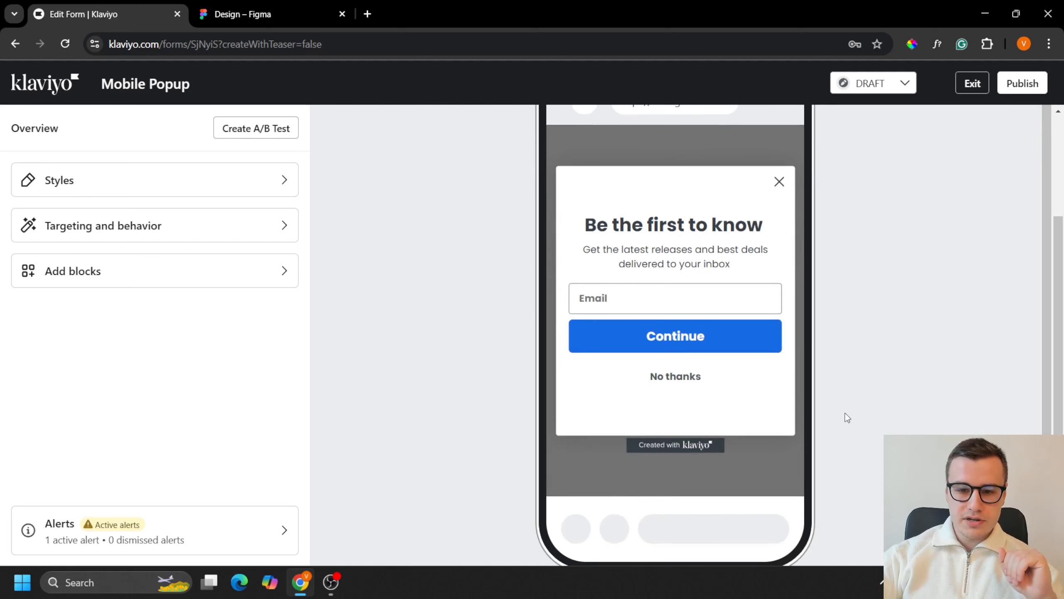
{"action": "scroll", "coordinate": [846, 415], "scroll_direction": "up", "scroll_amount": 2}
{"action": "left_click", "coordinate": [243, 199]}
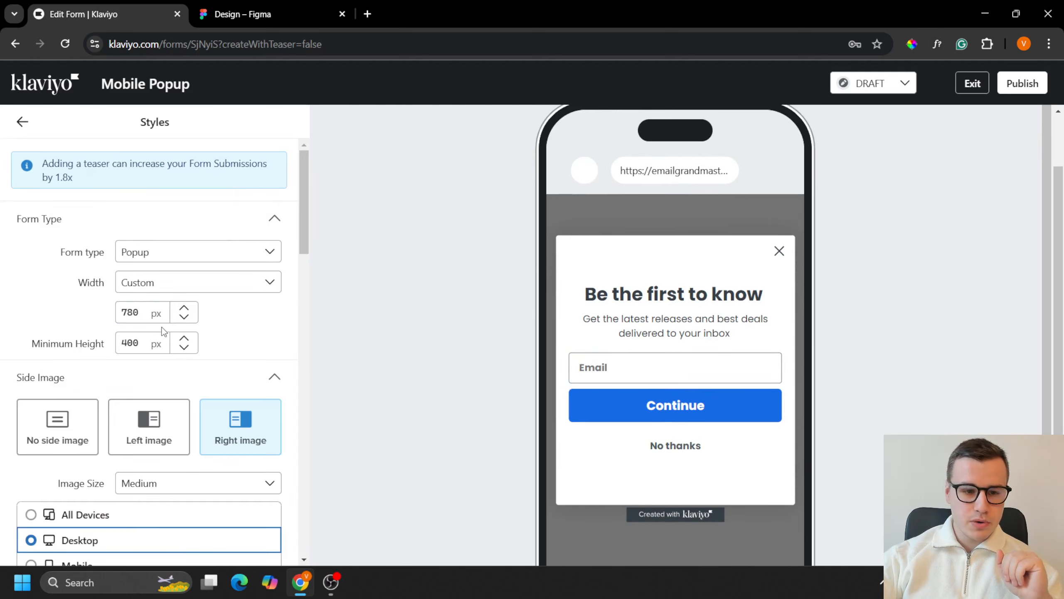
{"action": "scroll", "coordinate": [155, 321], "scroll_direction": "down", "scroll_amount": 2}
{"action": "scroll", "coordinate": [155, 320], "scroll_direction": "up", "scroll_amount": 2}
{"action": "left_click", "coordinate": [126, 343]}
{"action": "left_click_drag", "start_coordinate": [127, 343], "coordinate": [120, 343]}
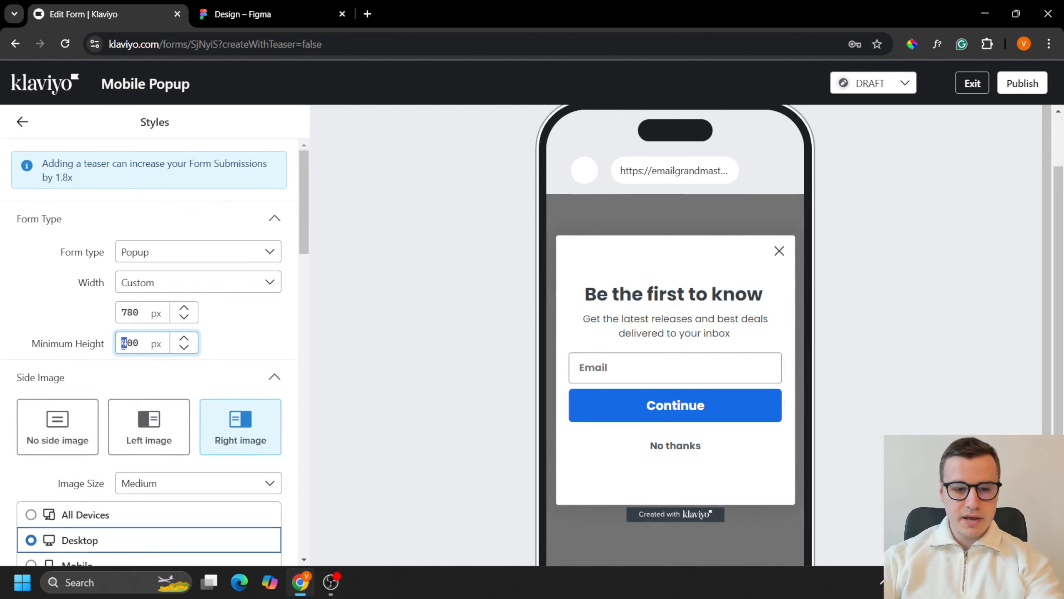
{"action": "scroll", "coordinate": [844, 403], "scroll_direction": "down", "scroll_amount": 1}
{"action": "scroll", "coordinate": [842, 400], "scroll_direction": "down", "scroll_amount": 2}
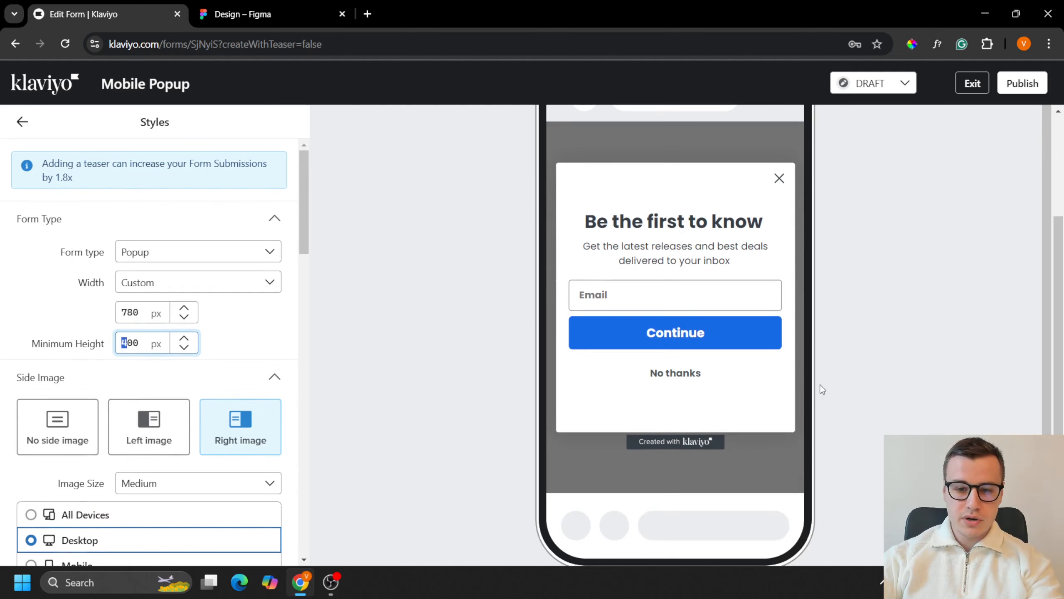
{"action": "type", "text": "5"}
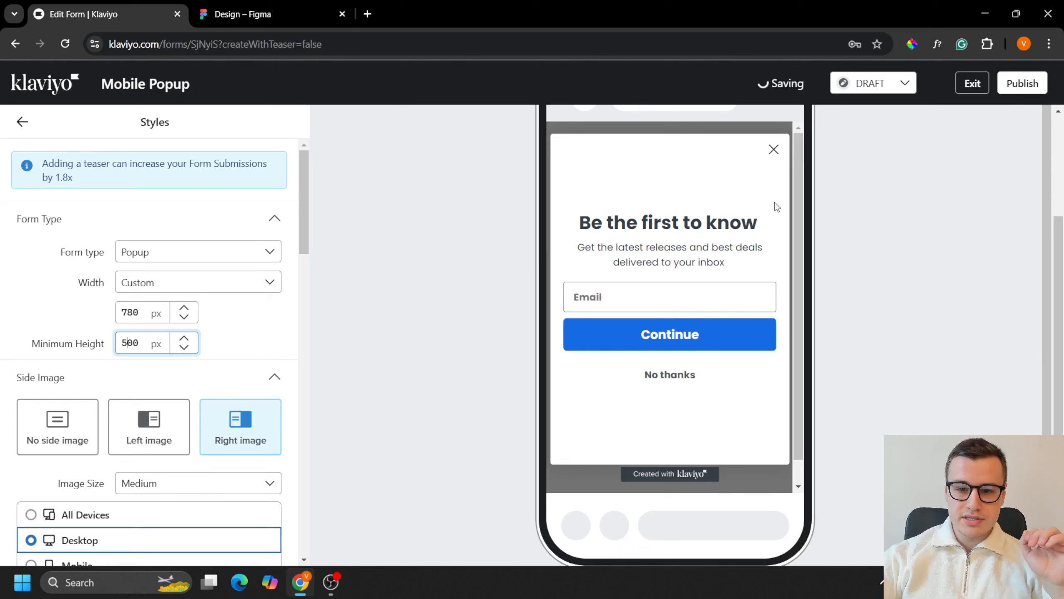
{"action": "scroll", "coordinate": [879, 412], "scroll_direction": "up", "scroll_amount": 2}
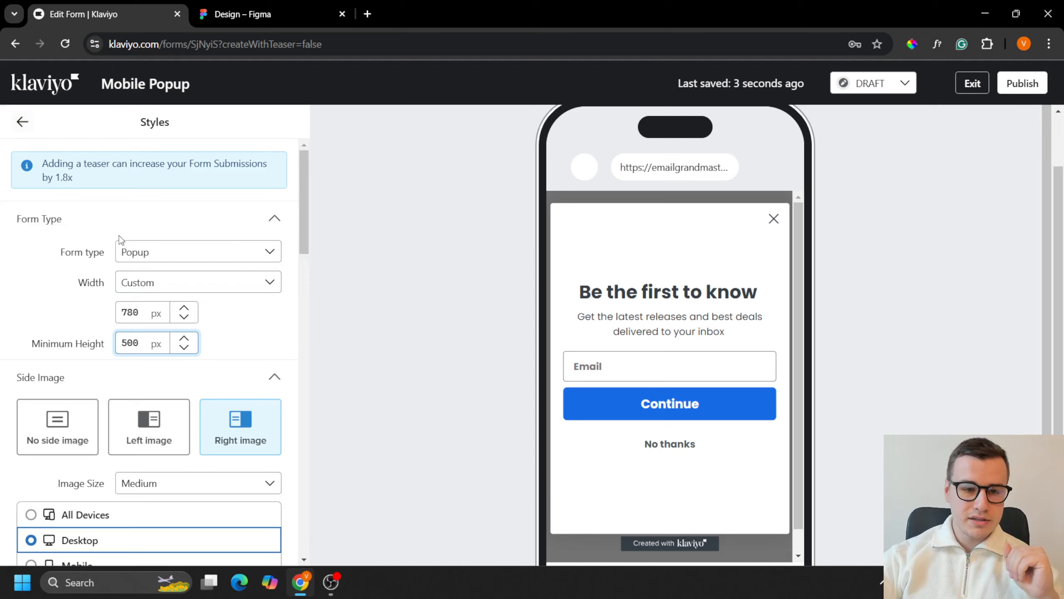
Copy the background color F2F3F0 from Figma's Desktop micro-commit step 1 frame and apply it as the Klaviyo form's background color
{"action": "scroll", "coordinate": [119, 236], "scroll_direction": "down", "scroll_amount": 5}
{"action": "left_click", "coordinate": [218, 14]}
{"action": "scroll", "coordinate": [273, 171], "scroll_direction": "up", "scroll_amount": 1}
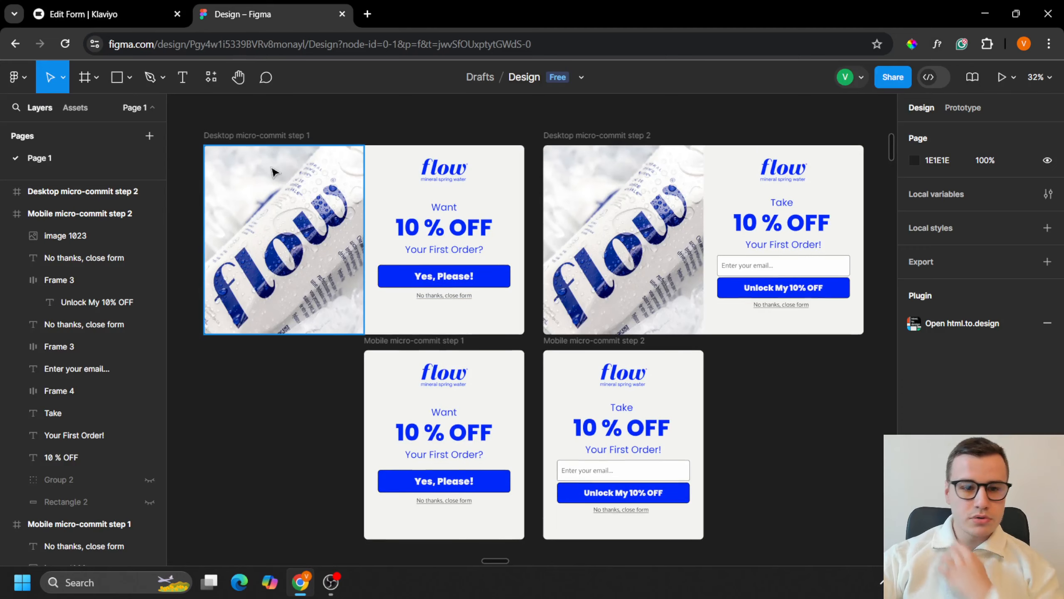
{"action": "left_click", "coordinate": [256, 135]}
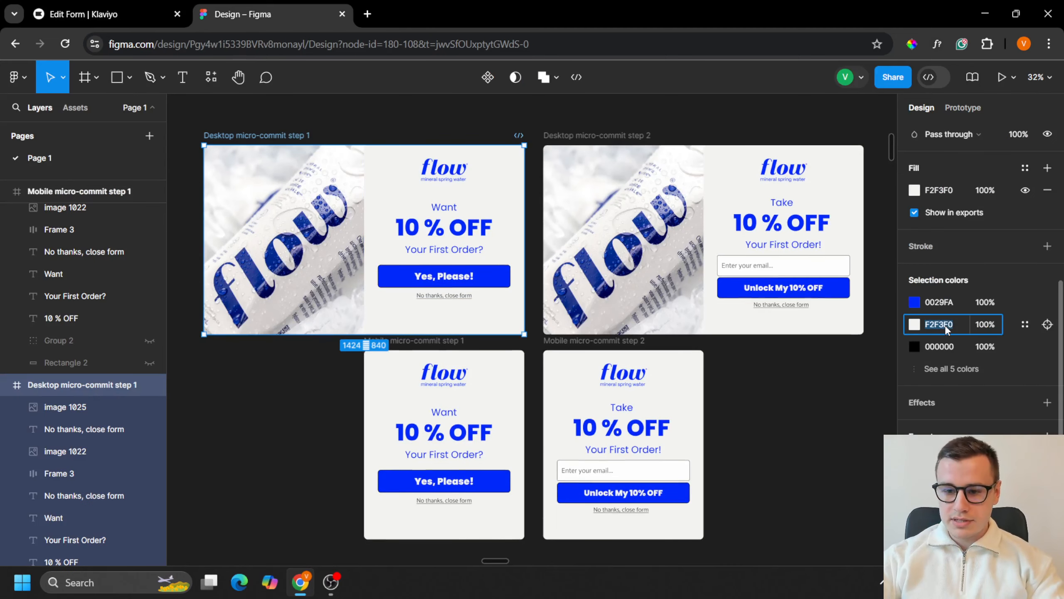
{"action": "left_click", "coordinate": [101, 23]}
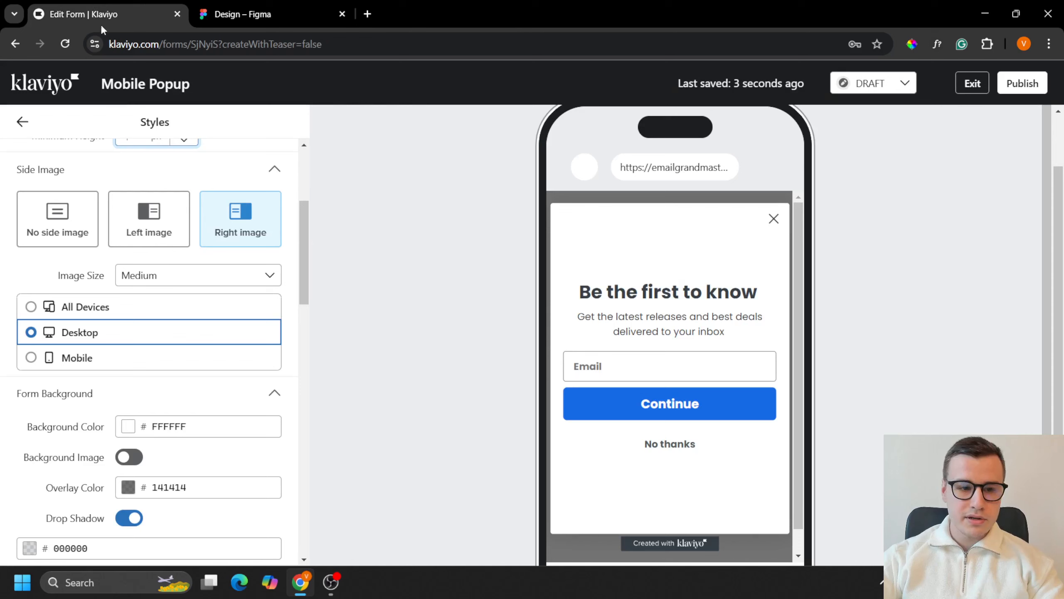
{"action": "left_click", "coordinate": [201, 435]}
{"action": "type", "text": "F2F3F0"}
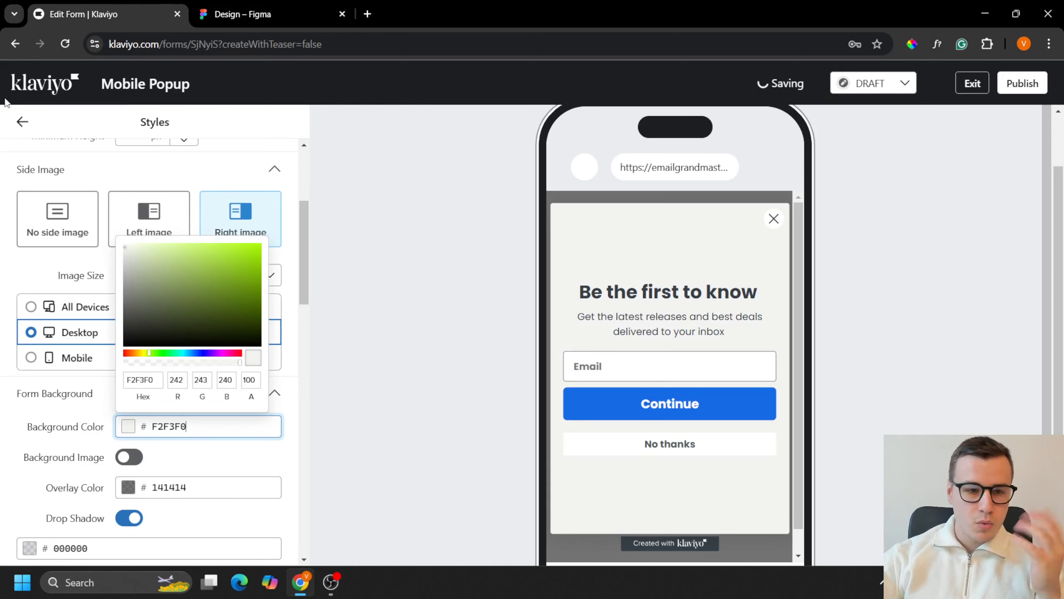
Leave the form styles and delete the description text block below the "Be the first to know" heading
{"action": "left_click", "coordinate": [22, 122]}
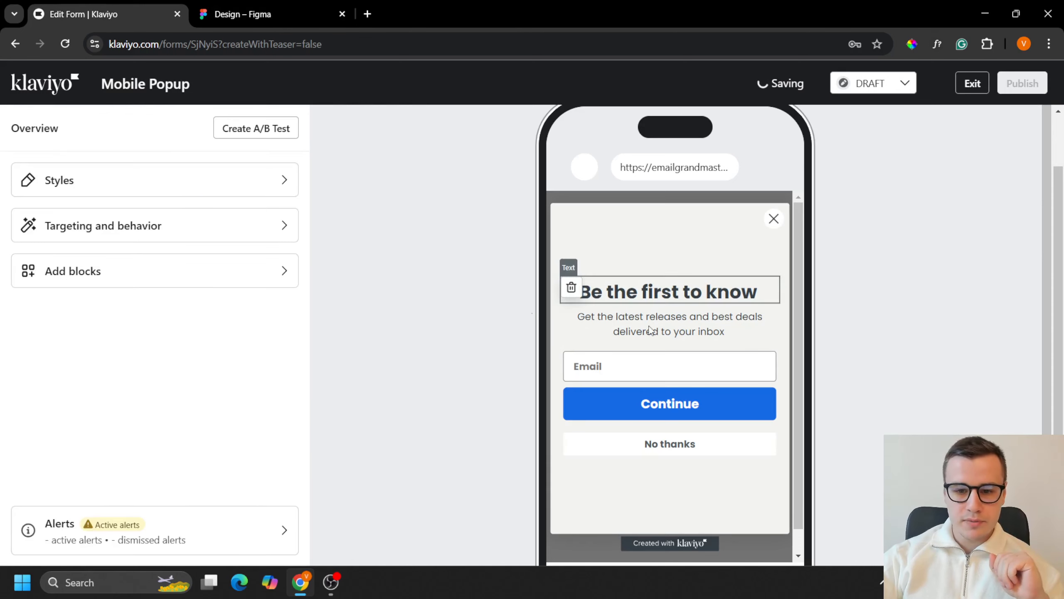
{"action": "left_click", "coordinate": [572, 315]}
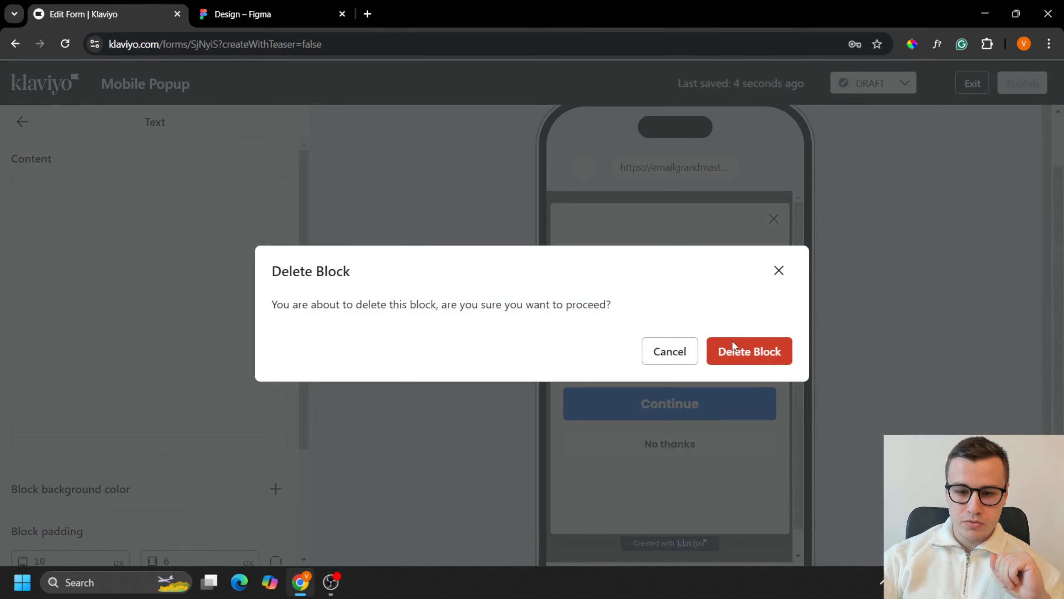
{"action": "left_click", "coordinate": [740, 350]}
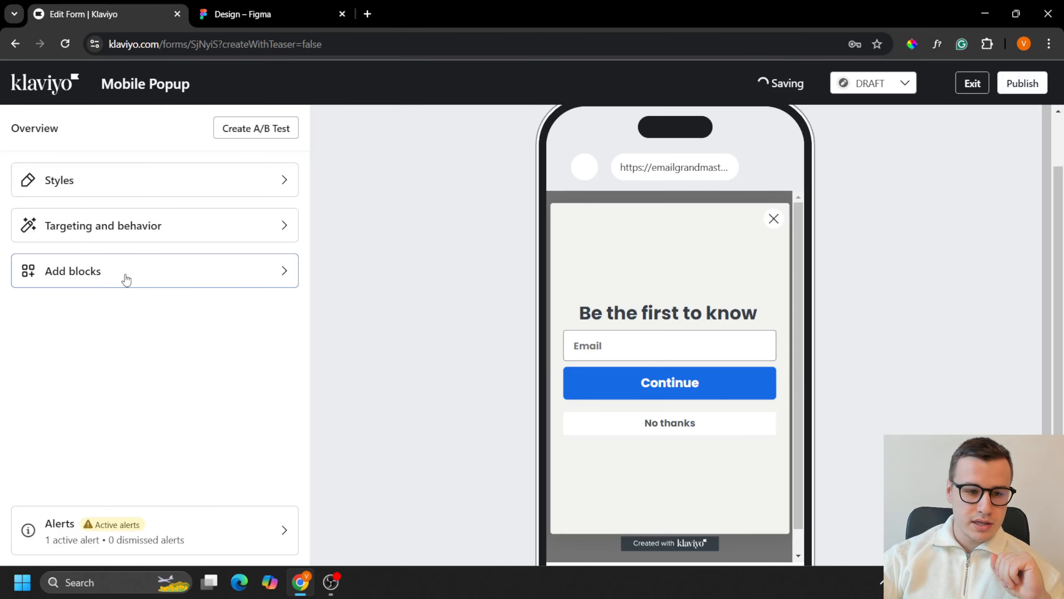
Check the logo placement in the Figma mobile mockup and add an image block above the heading in the Klaviyo form
{"action": "left_click", "coordinate": [124, 279]}
{"action": "key", "text": "ctrl+Tab"}
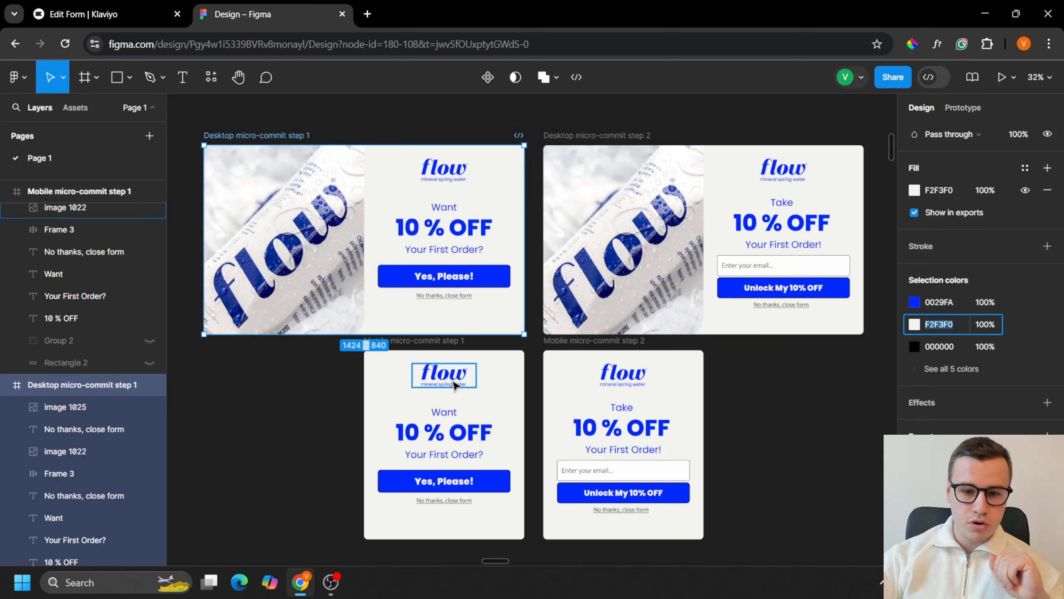
{"action": "key", "text": "ctrl+Tab"}
{"action": "left_click_drag", "start_coordinate": [274, 247], "coordinate": [678, 301]}
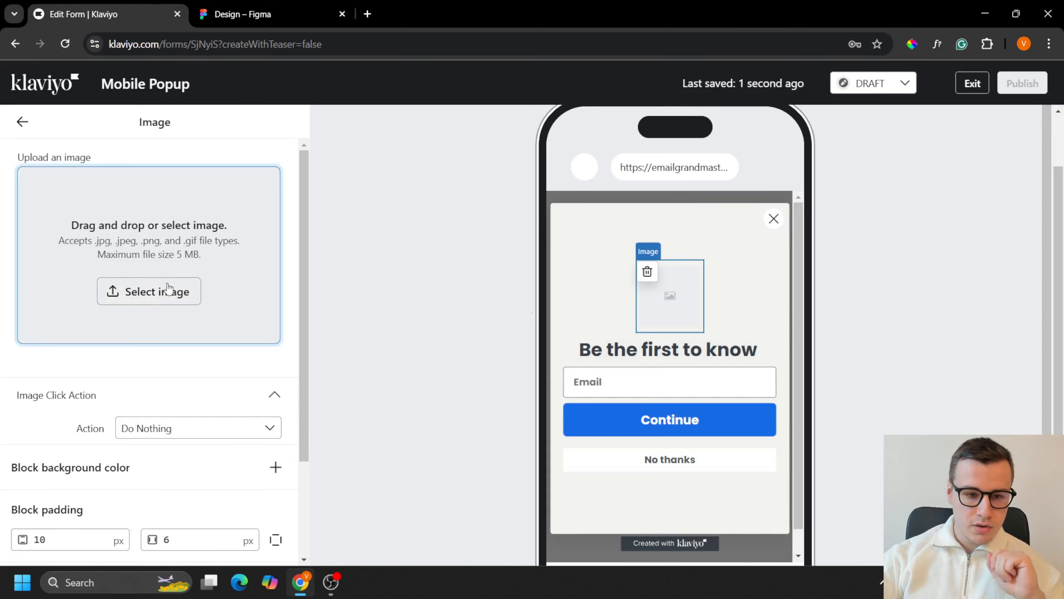
Fill the image block with the library logo website_logo2-ezgif.com-avif-to-png-converter and set its width to 140 px
{"action": "left_click", "coordinate": [199, 294]}
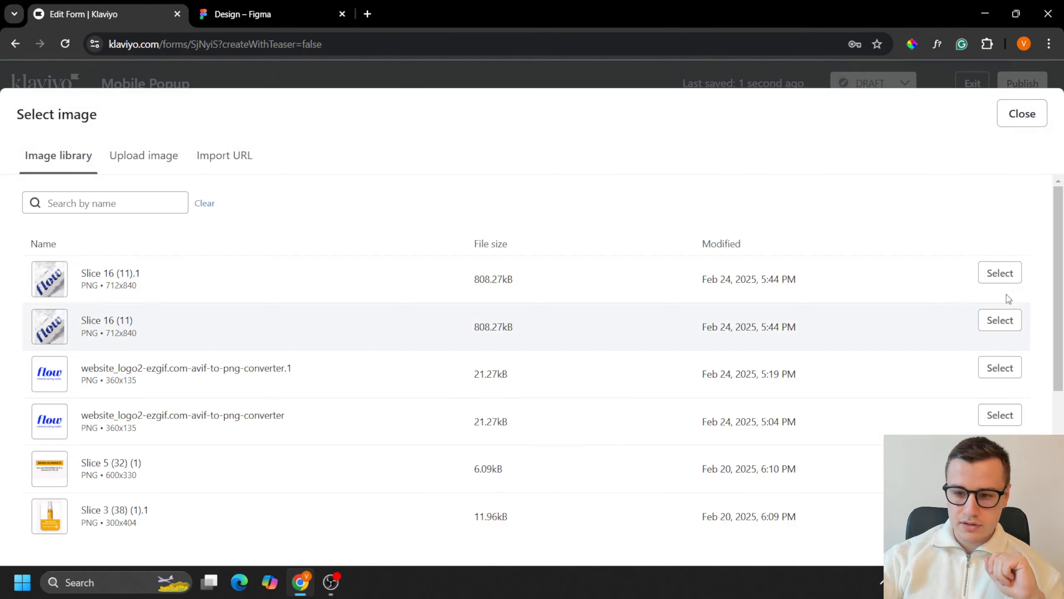
{"action": "left_click", "coordinate": [994, 411]}
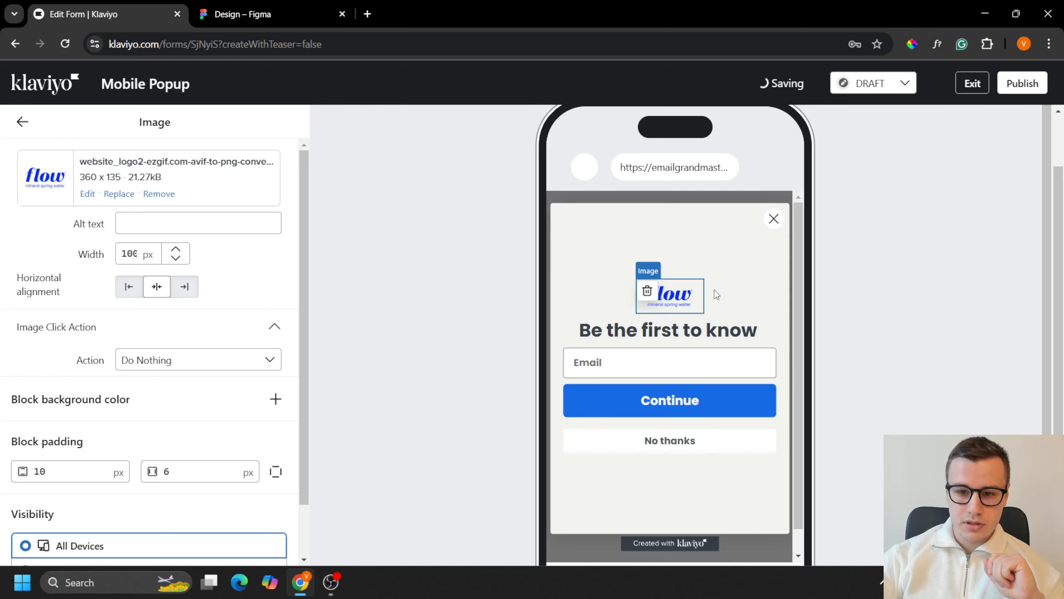
{"action": "left_click_drag", "start_coordinate": [128, 256], "coordinate": [118, 257]}
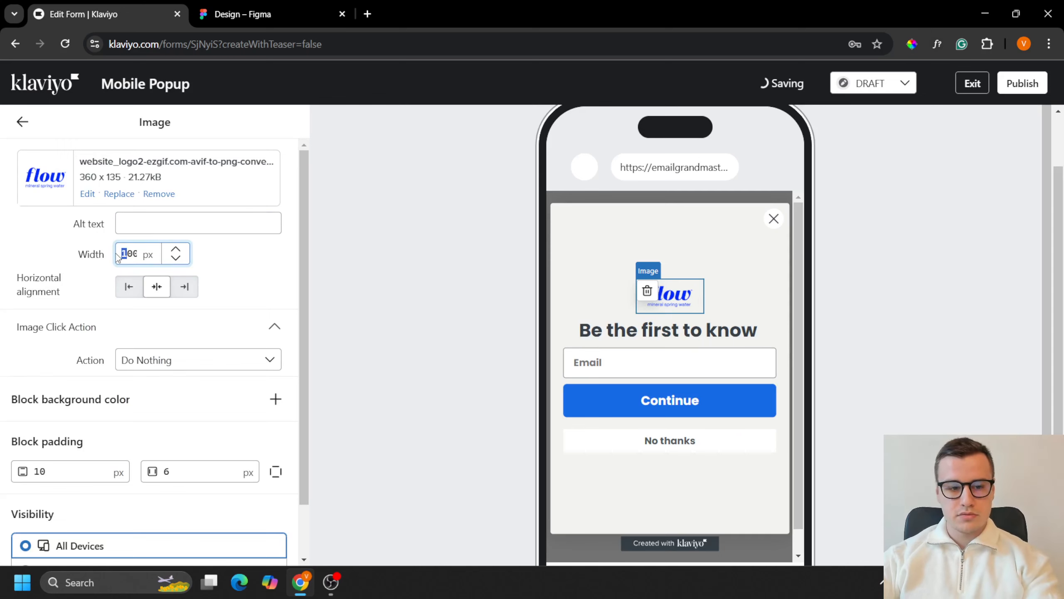
{"action": "type", "text": "20"}
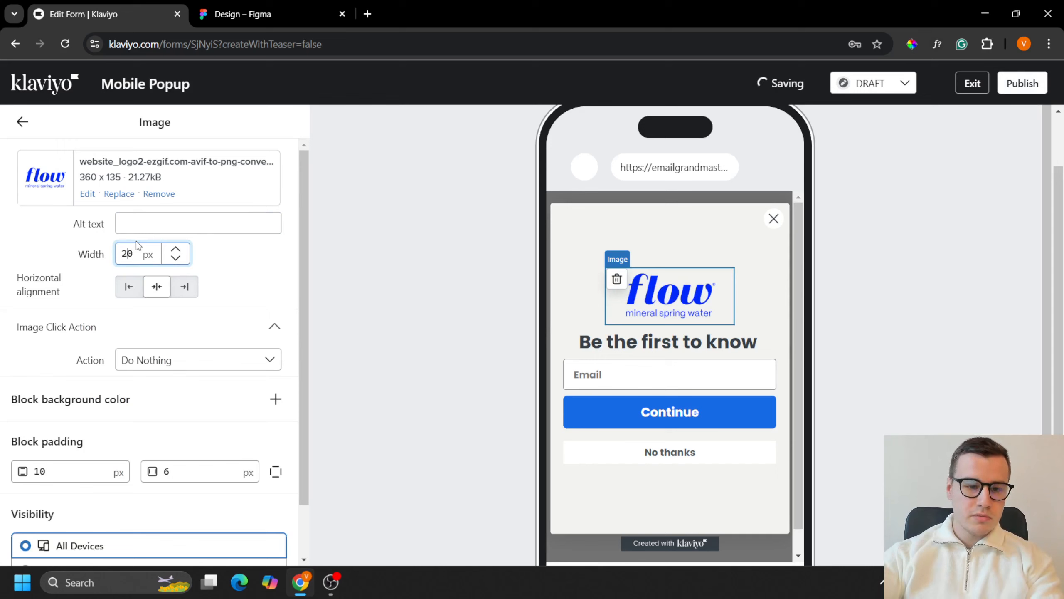
{"action": "key", "text": "ctrl+a"}
{"action": "type", "text": "150"}
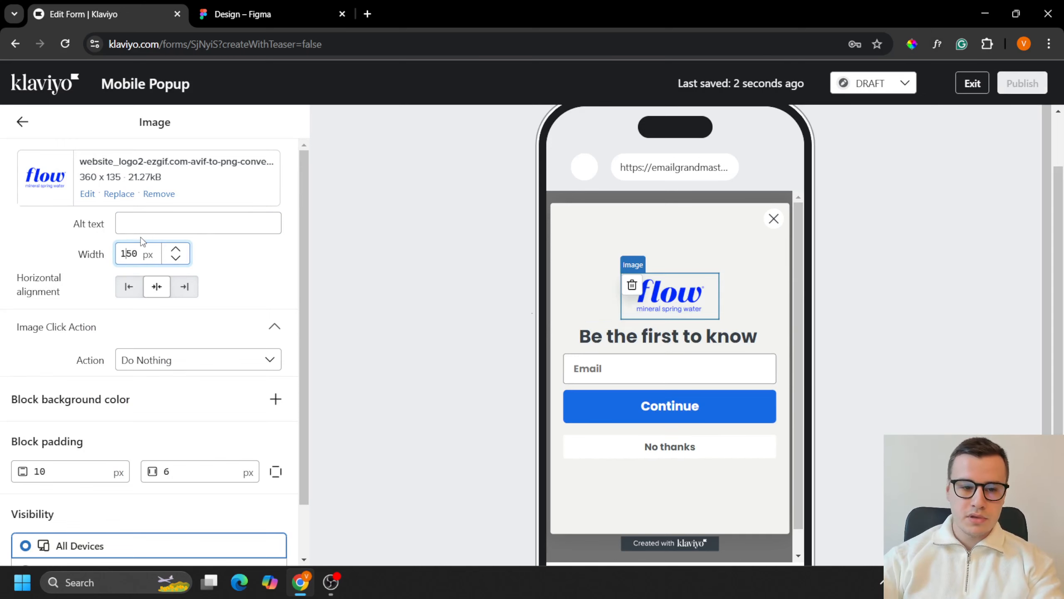
{"action": "type", "text": "4"}
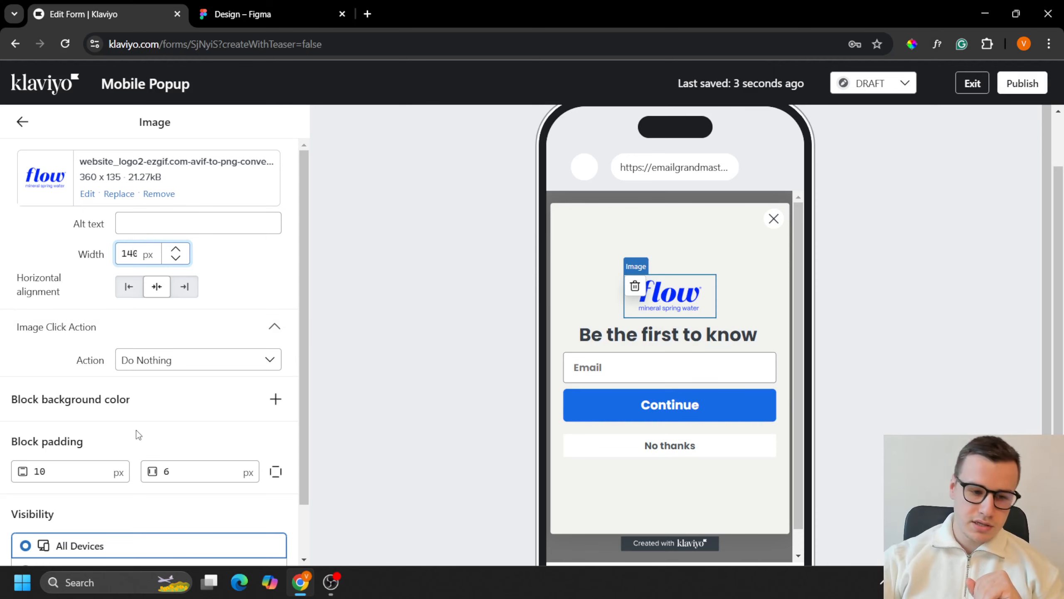
Give the logo block individual padding with 20 px at the bottom and leave the image settings
{"action": "left_click", "coordinate": [281, 480]}
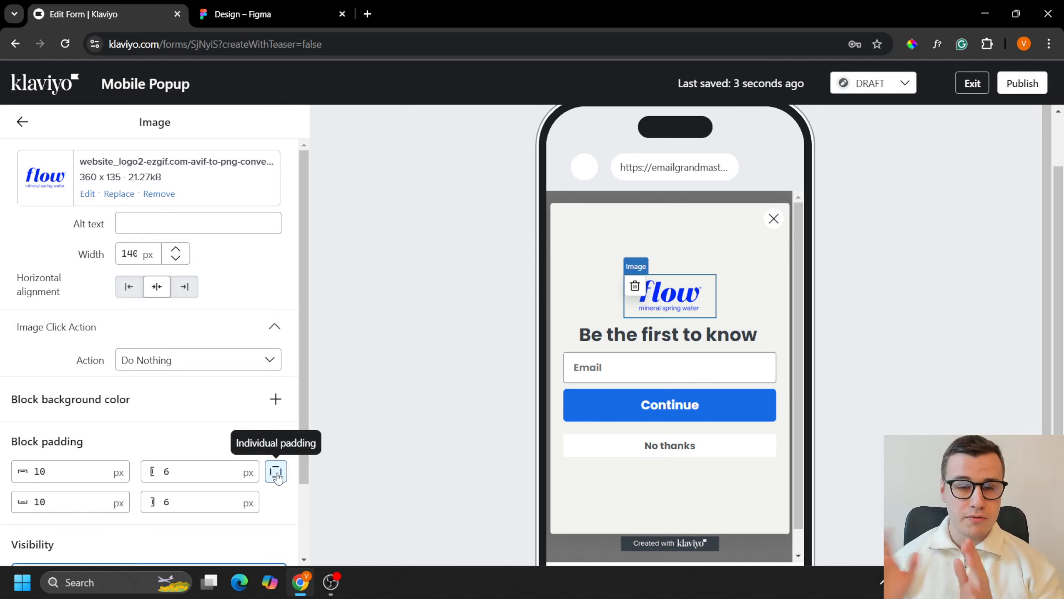
{"action": "left_click", "coordinate": [42, 499]}
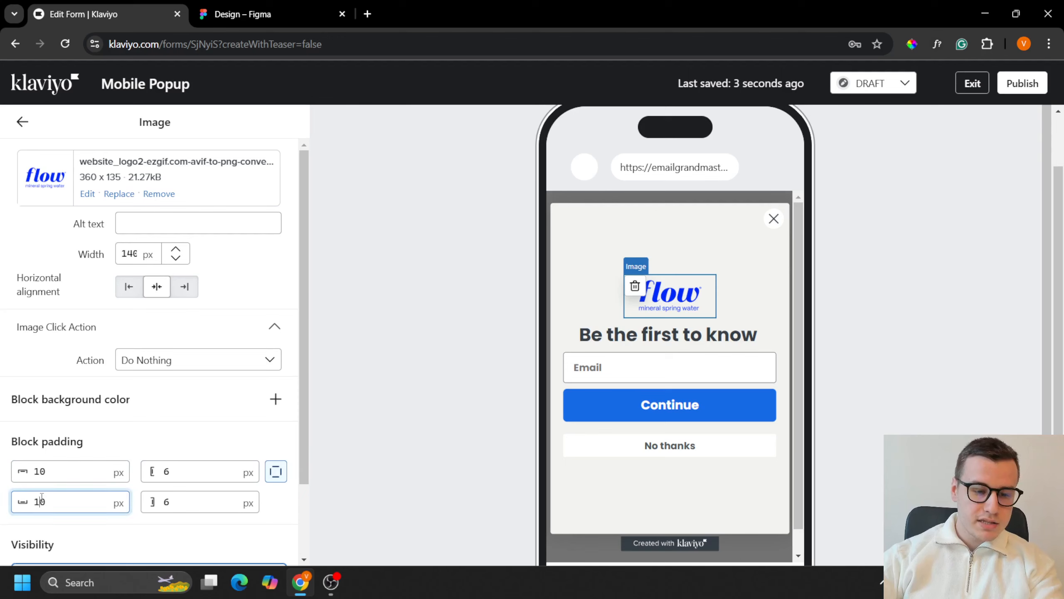
{"action": "type", "text": "2"}
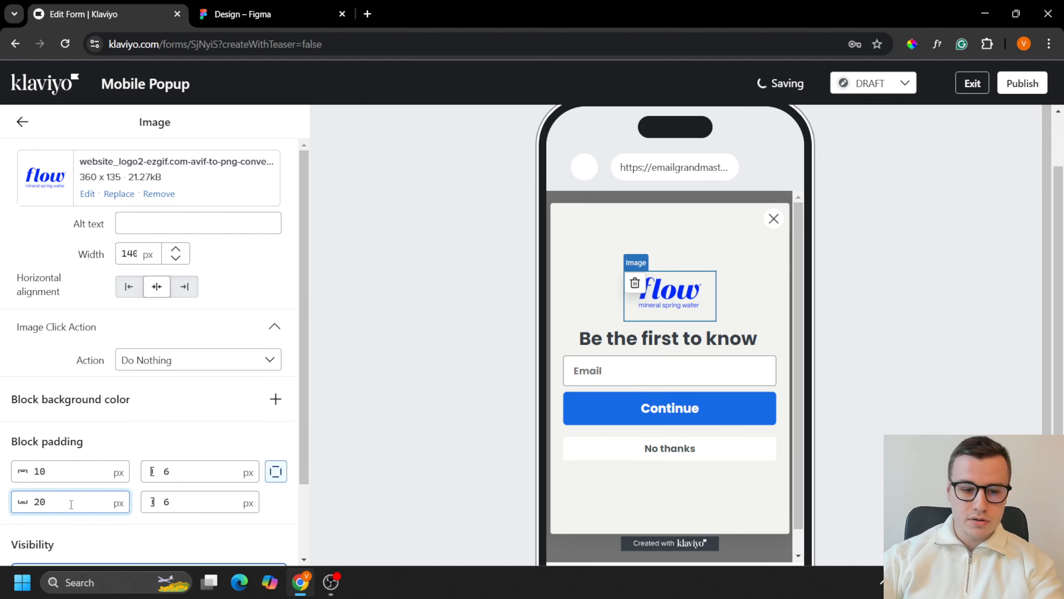
{"action": "left_click", "coordinate": [20, 124]}
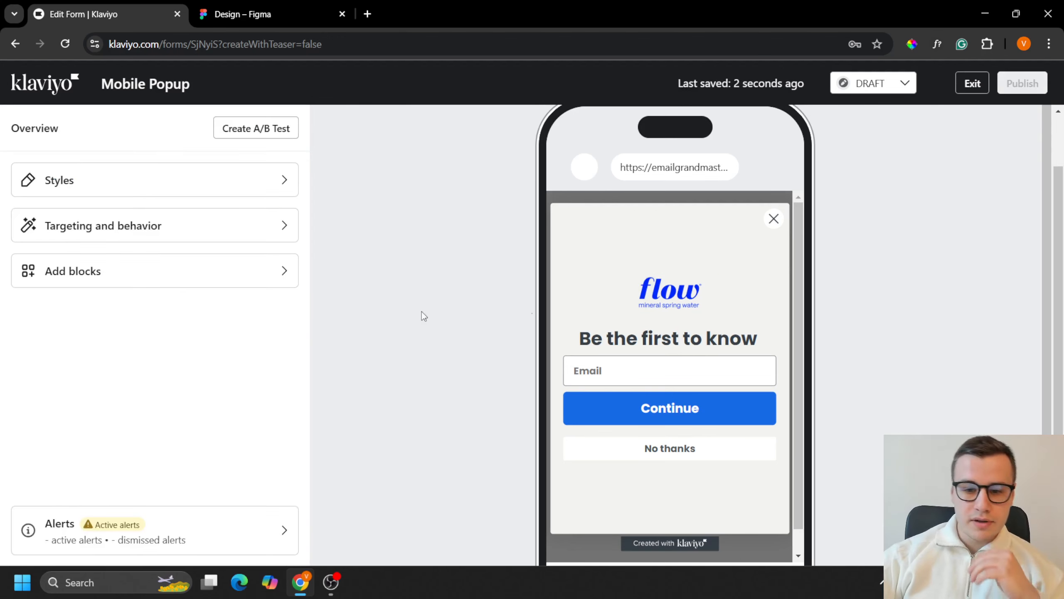
Check the headline in the Figma mobile mockup and replace the "Be the first to know" text with the lines "Want", "10% OFF" and "Your First Order?"
{"action": "left_click", "coordinate": [608, 333]}
{"action": "left_click", "coordinate": [314, 13]}
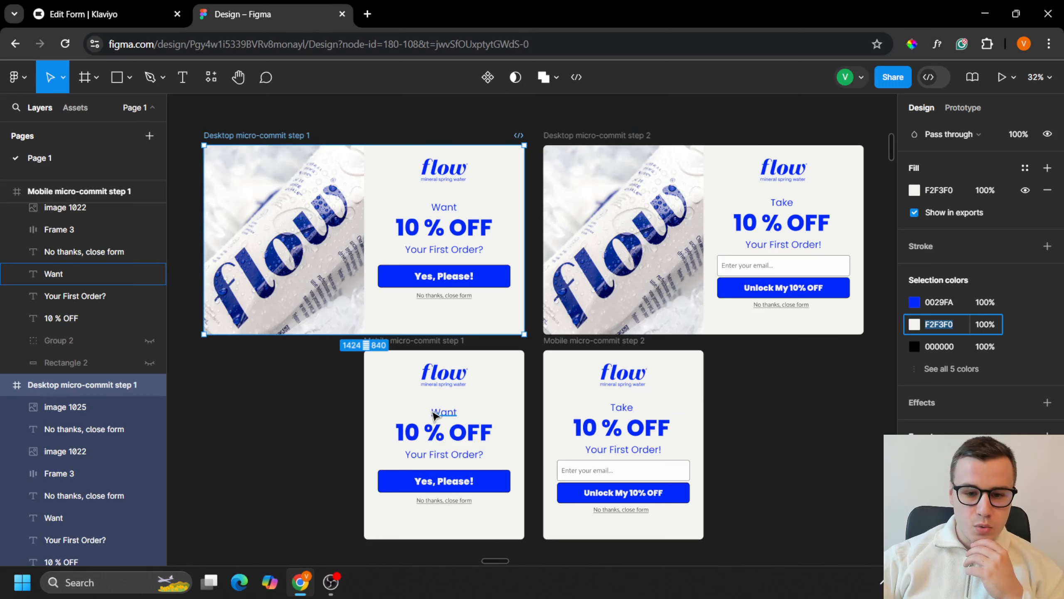
{"action": "left_click", "coordinate": [105, 13]}
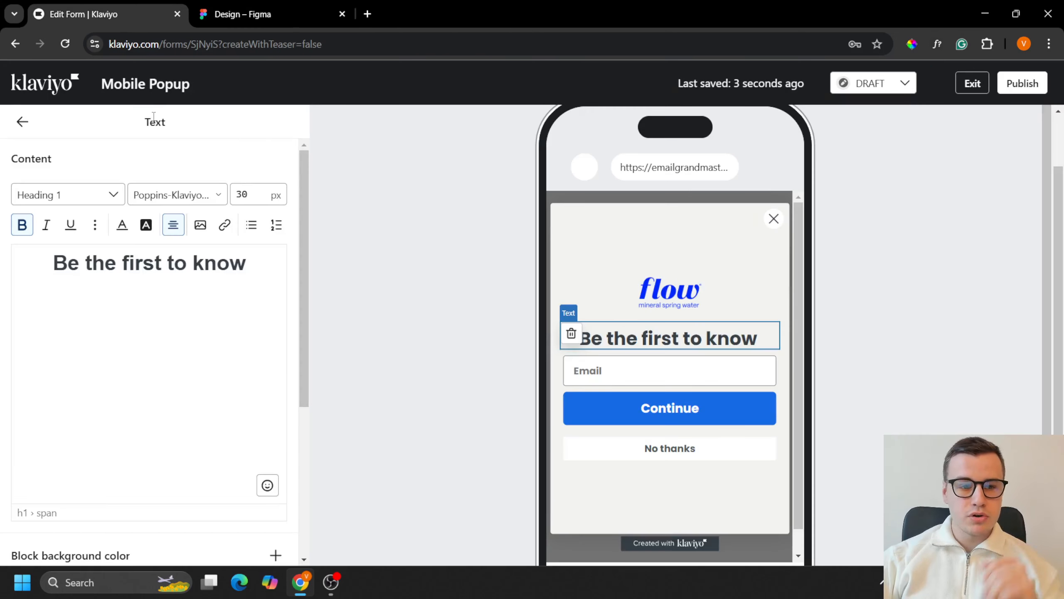
{"action": "triple_click", "coordinate": [170, 254]}
{"action": "key", "text": "BackSpace"}
{"action": "type", "text": "Want"}
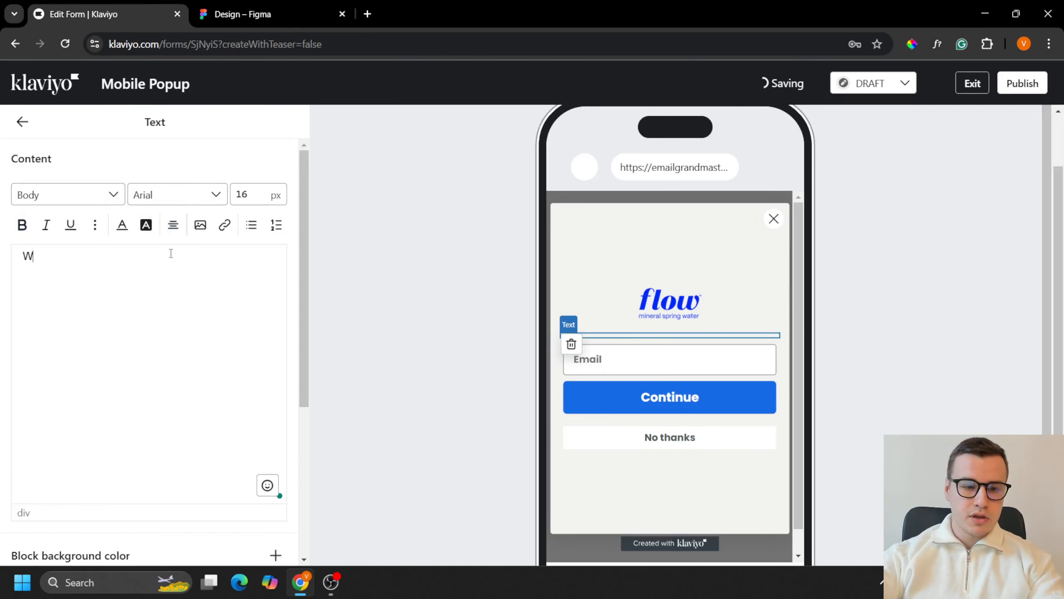
{"action": "key", "text": "Return"}
{"action": "type", "text": "!"}
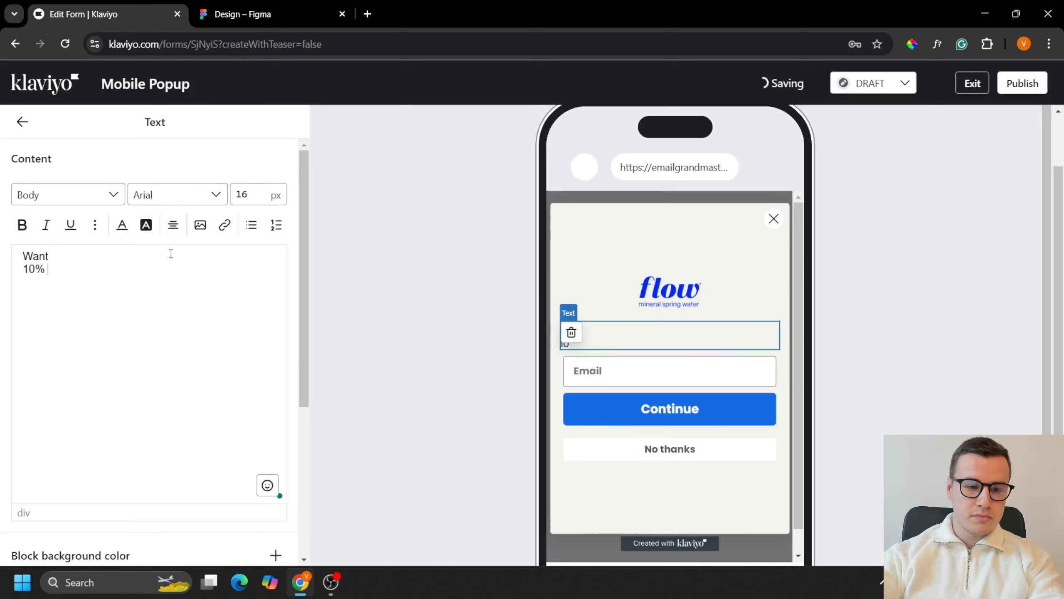
{"action": "type", "text": "0% OFF"}
{"action": "key", "text": "Return"}
{"action": "type", "text": "Your Firs"}
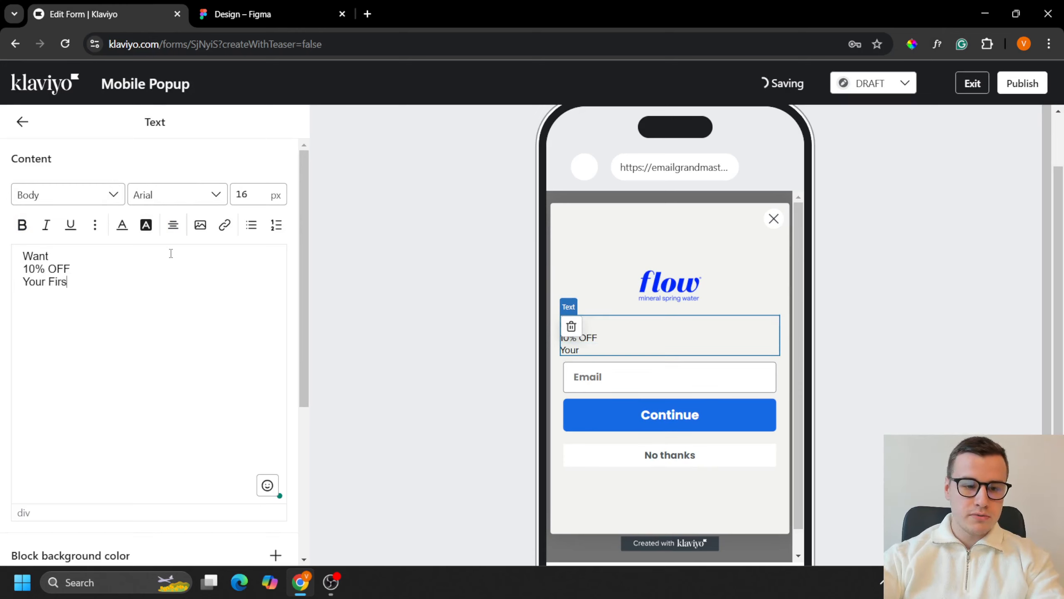
{"action": "type", "text": "t Order?"}
Center all three headline lines and set them in the hosted Poppins font
{"action": "key", "text": "ctrl+a"}
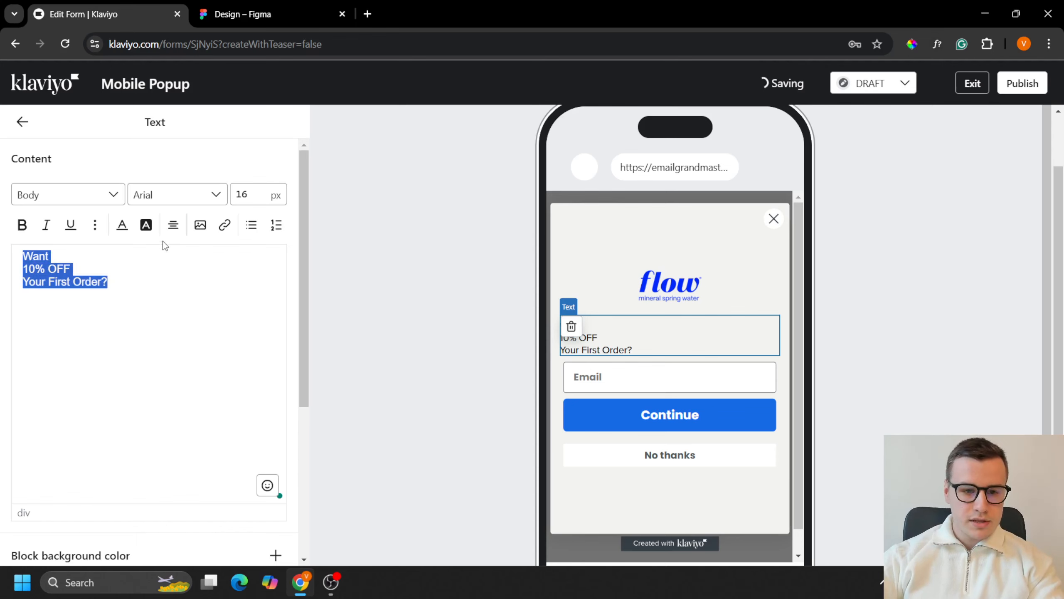
{"action": "left_click", "coordinate": [173, 225]}
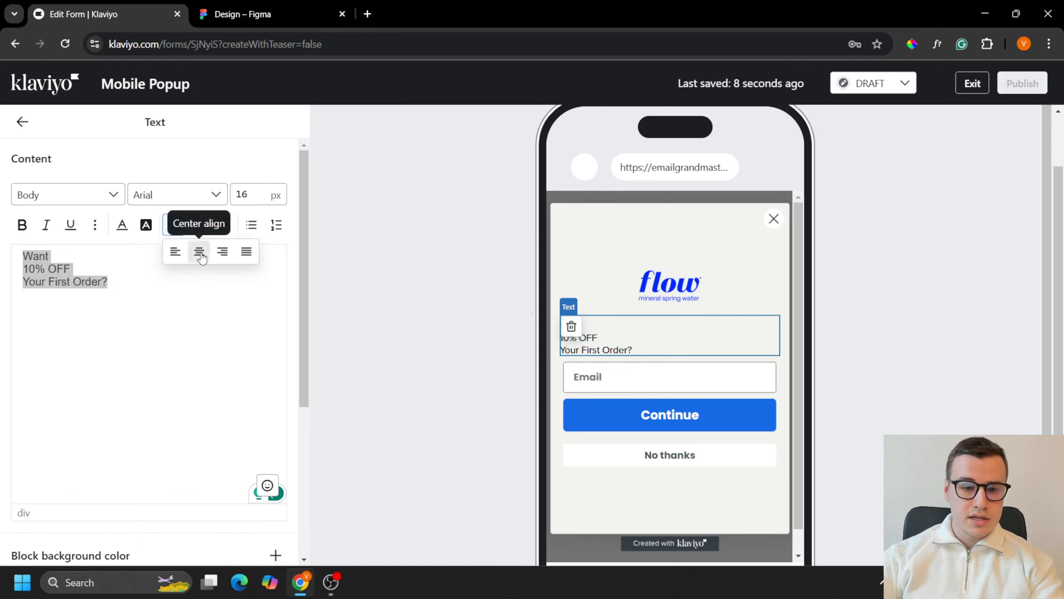
{"action": "left_click", "coordinate": [201, 257]}
{"action": "left_click", "coordinate": [174, 201]}
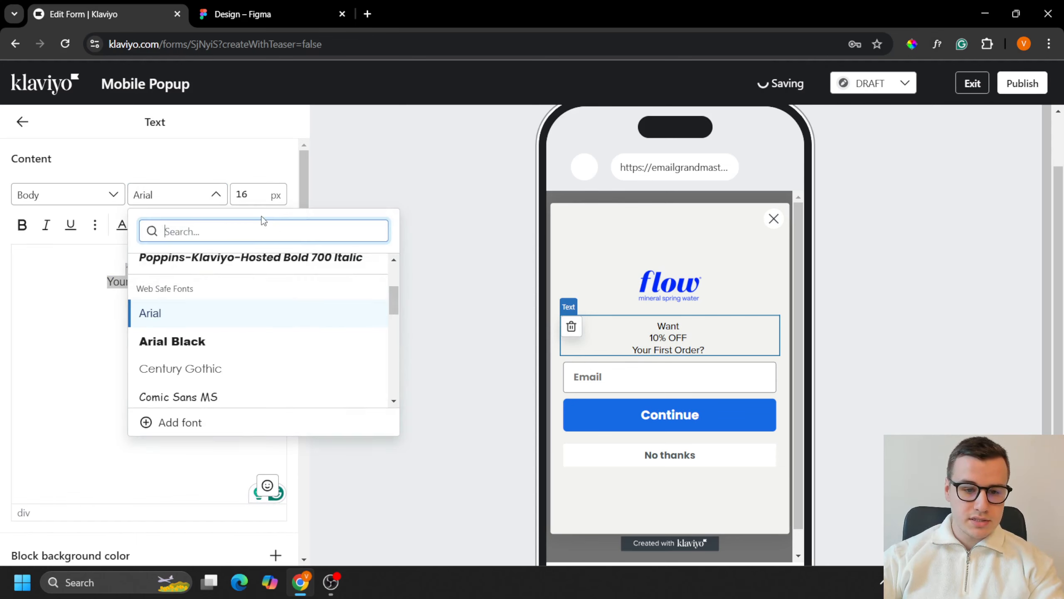
{"action": "scroll", "coordinate": [257, 269], "scroll_direction": "up", "scroll_amount": 2}
{"action": "left_click", "coordinate": [285, 301]}
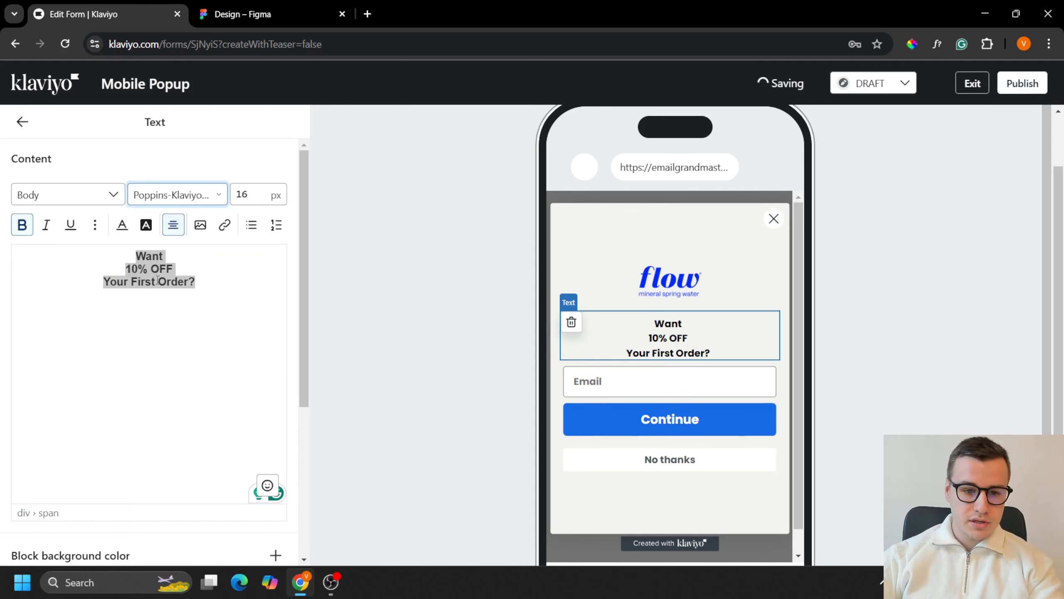
Remove bold from the whole headline and make only the "10% OFF" line bold
{"action": "left_click", "coordinate": [157, 281]}
{"action": "key", "text": "ctrl+a"}
{"action": "key", "text": "ctrl+b"}
{"action": "left_click", "coordinate": [163, 270]}
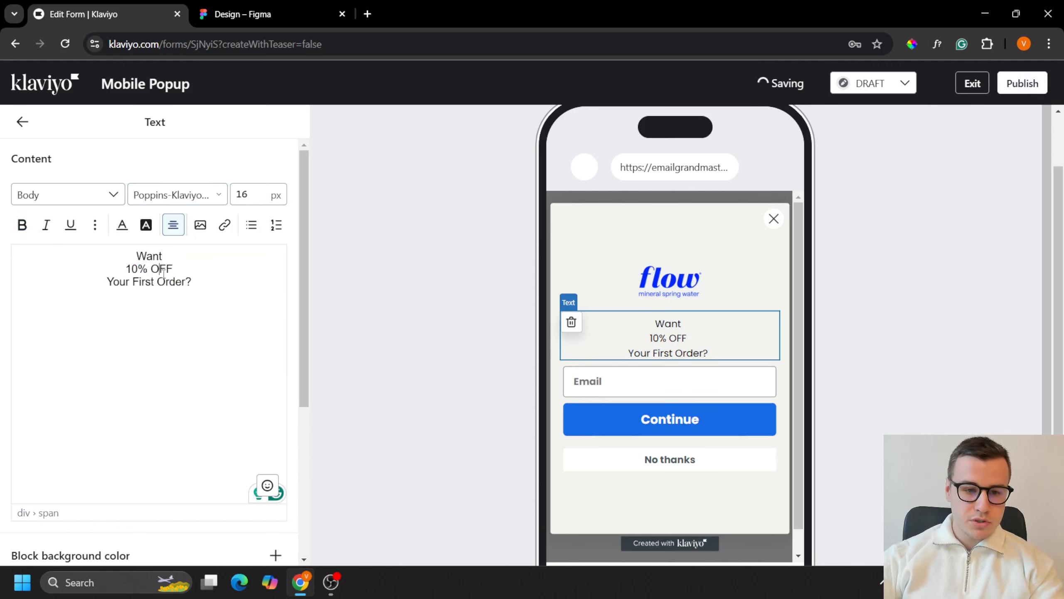
{"action": "triple_click", "coordinate": [163, 271]}
{"action": "key", "text": "ctrl+b"}
Set the font size of all three headline lines to 36 px
{"action": "left_click", "coordinate": [194, 282]}
{"action": "left_click_drag", "start_coordinate": [194, 283], "coordinate": [134, 254]}
{"action": "left_click", "coordinate": [236, 200]}
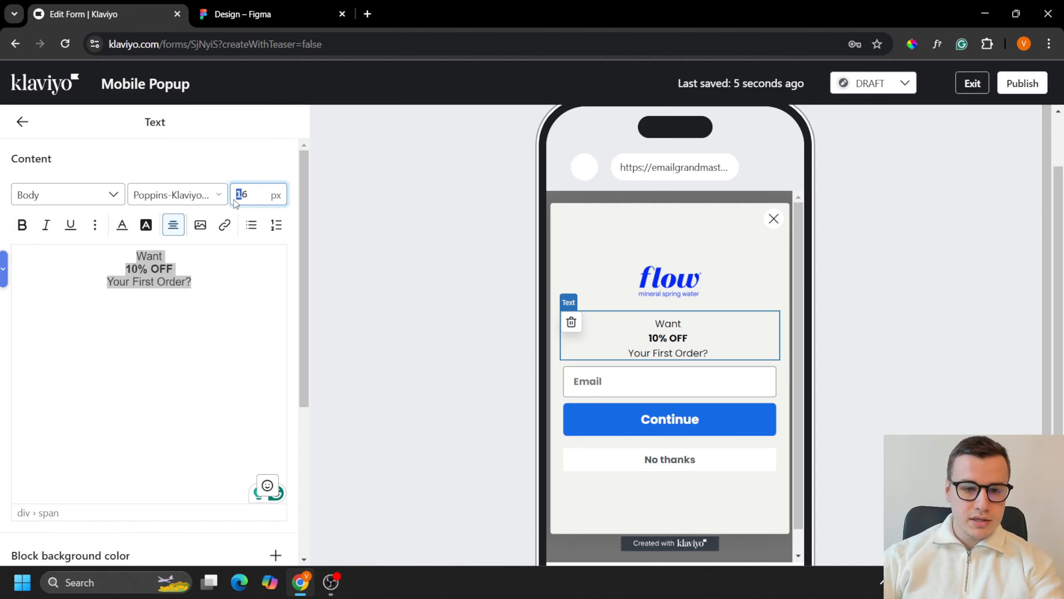
{"action": "type", "text": "3"}
{"action": "key", "text": "Return"}
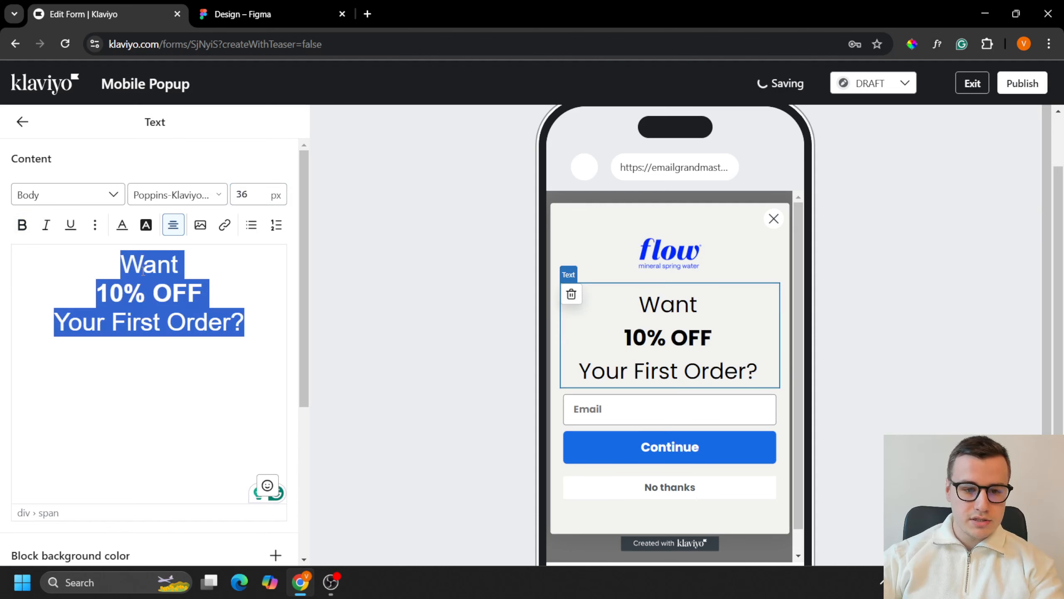
{"action": "left_click", "coordinate": [171, 373]}
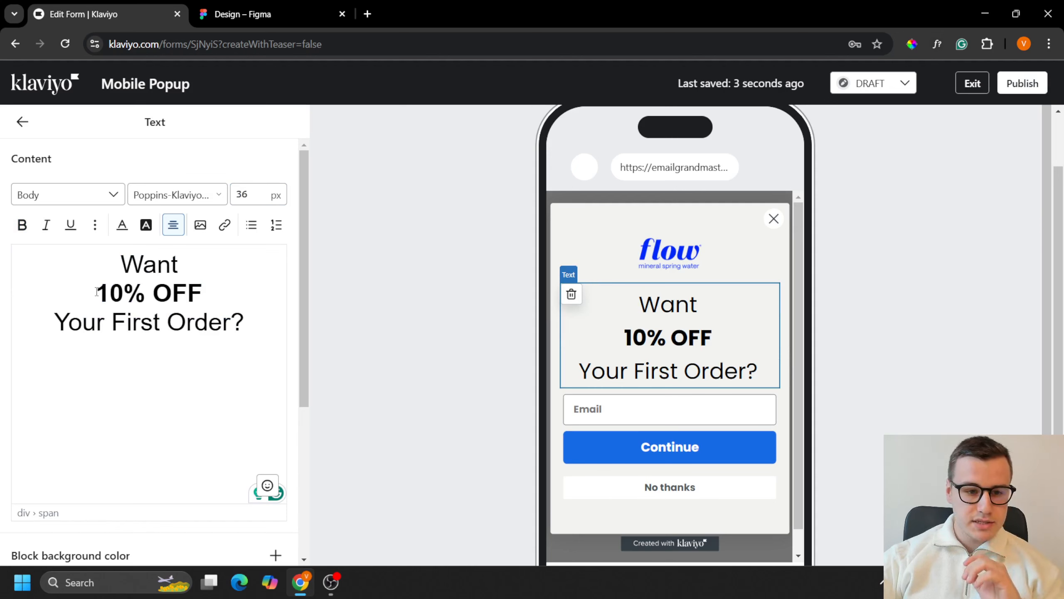
Enlarge the "10% OFF" line to a font size of 56 px
{"action": "left_click_drag", "start_coordinate": [97, 292], "coordinate": [243, 292]}
{"action": "left_click", "coordinate": [242, 193]}
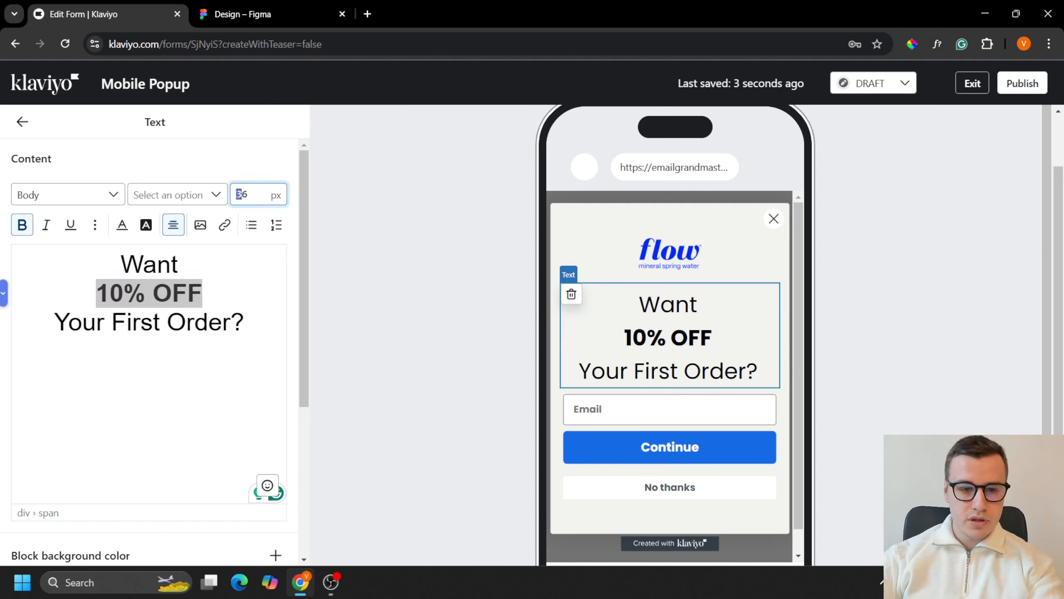
{"action": "type", "text": "5"}
{"action": "key", "text": "Return"}
{"action": "left_click", "coordinate": [230, 338]}
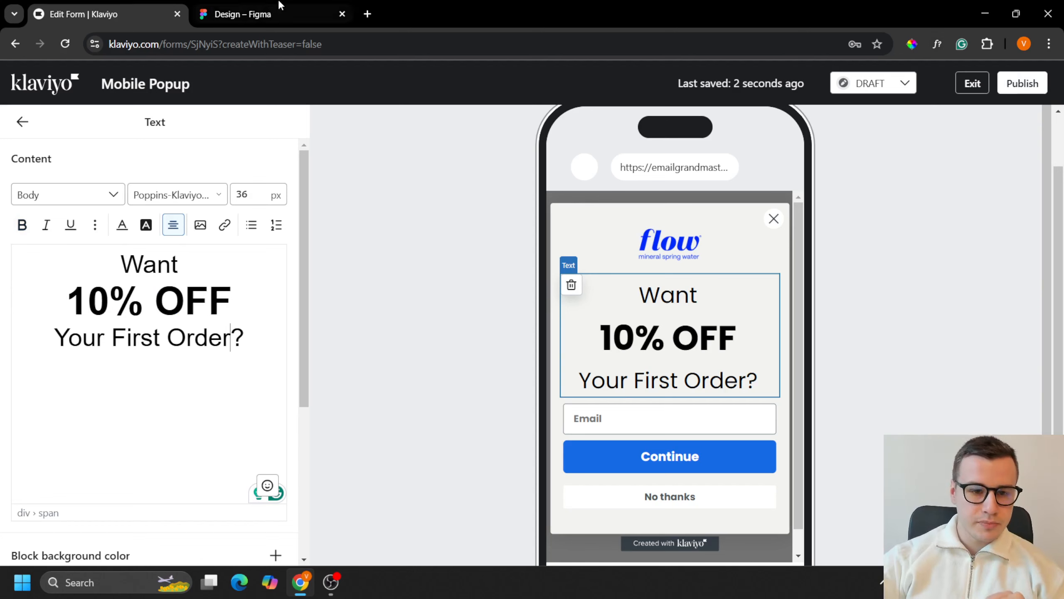
{"action": "mouse_move", "coordinate": [283, 5]}
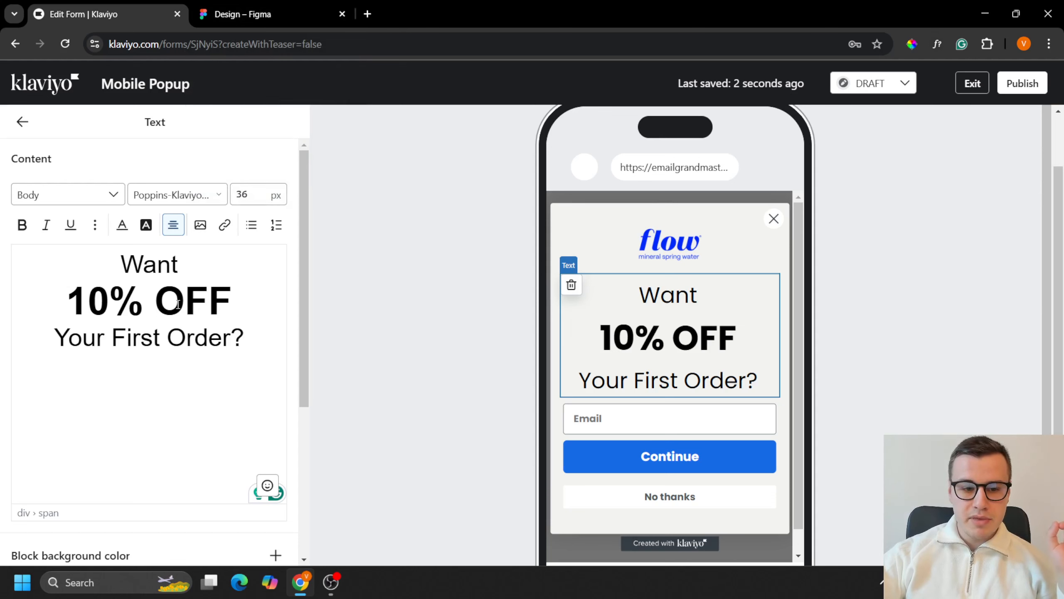
{"action": "left_click_drag", "start_coordinate": [178, 304], "coordinate": [4, 302]}
{"action": "left_click", "coordinate": [146, 294]}
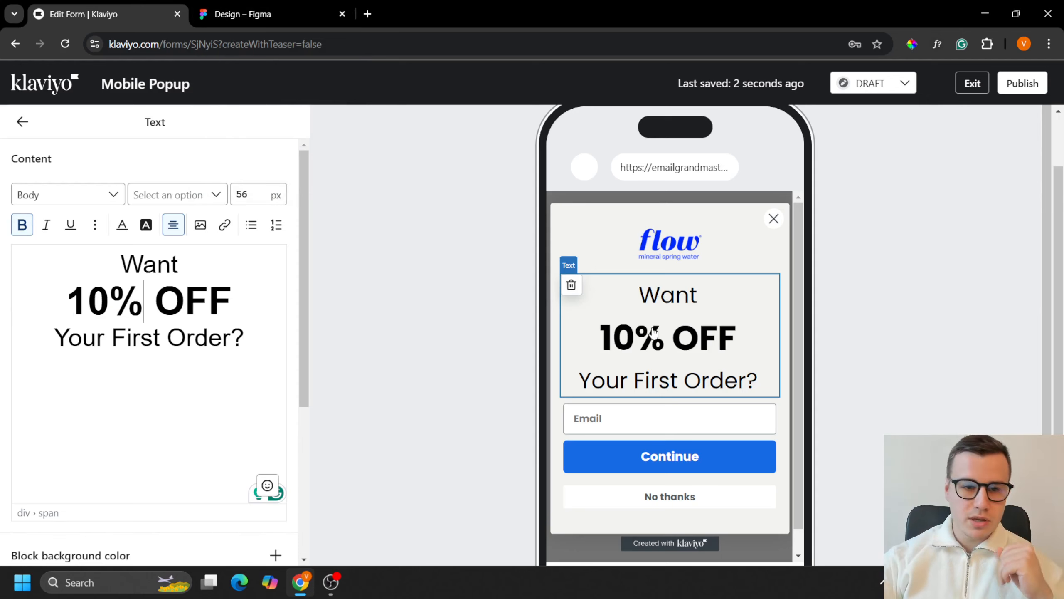
Get the blue 0029FA from Figma's mobile "Yes, Please!" button, apply it to the whole Klaviyo headline and leave the text block
{"action": "left_click", "coordinate": [304, 6]}
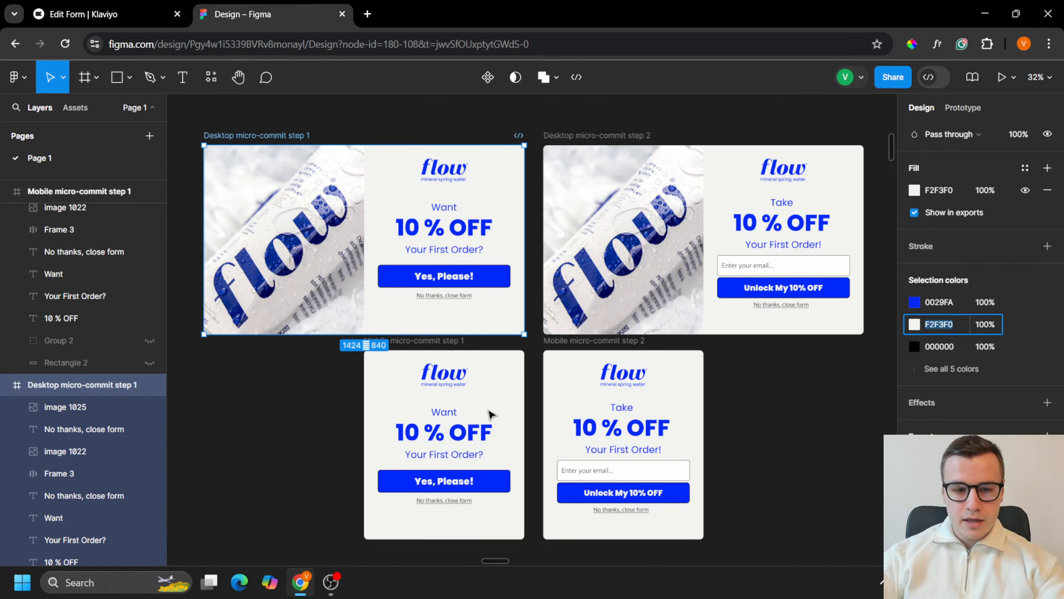
{"action": "left_click", "coordinate": [444, 481]}
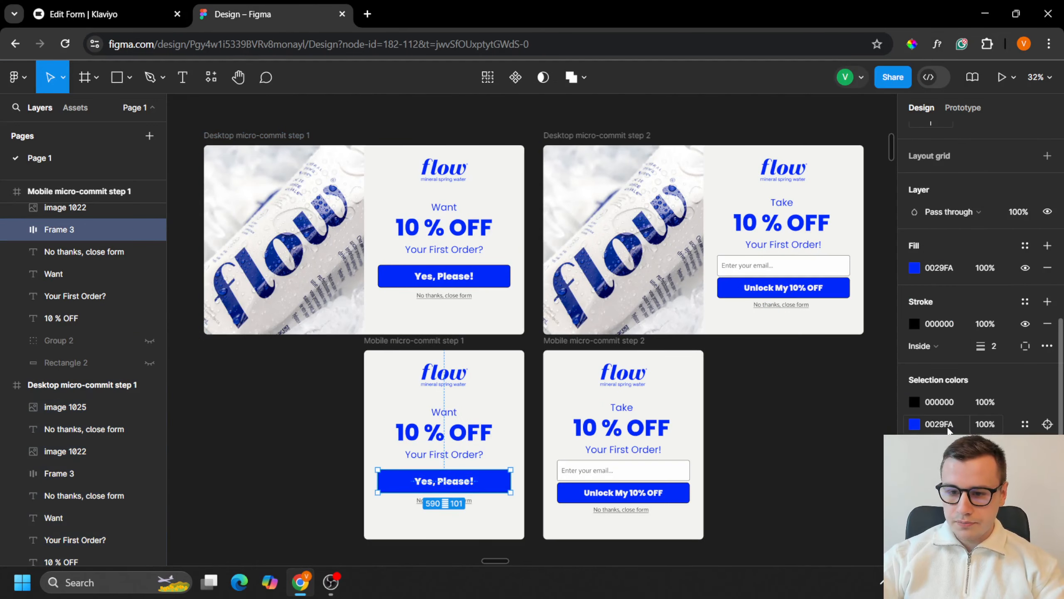
{"action": "left_click", "coordinate": [105, 13]}
{"action": "key", "text": "ctrl+a"}
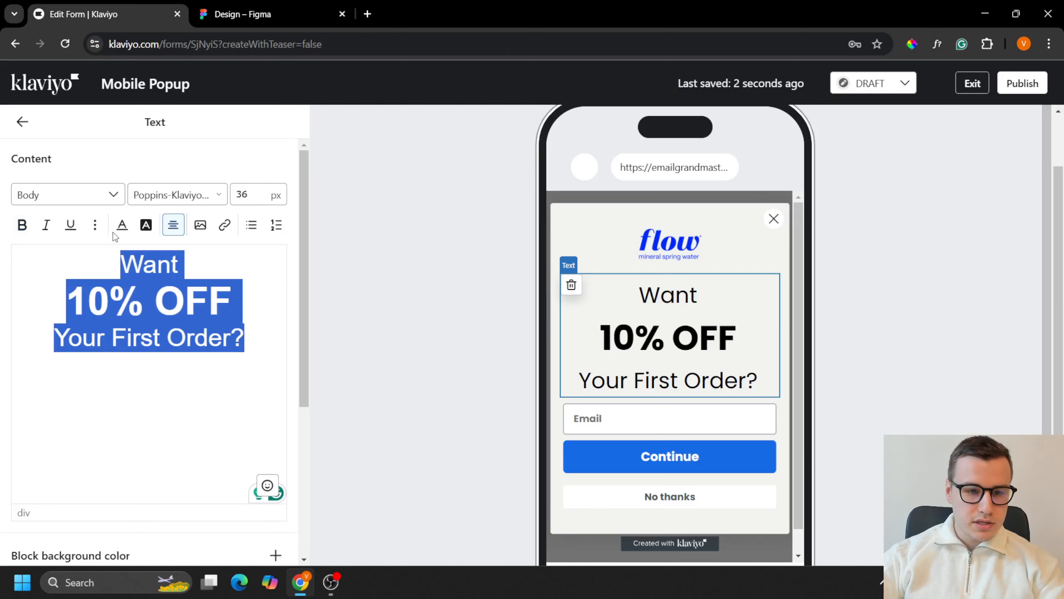
{"action": "left_click", "coordinate": [122, 225]}
{"action": "key", "text": "ctrl+a"}
{"action": "type", "text": "0029FA"}
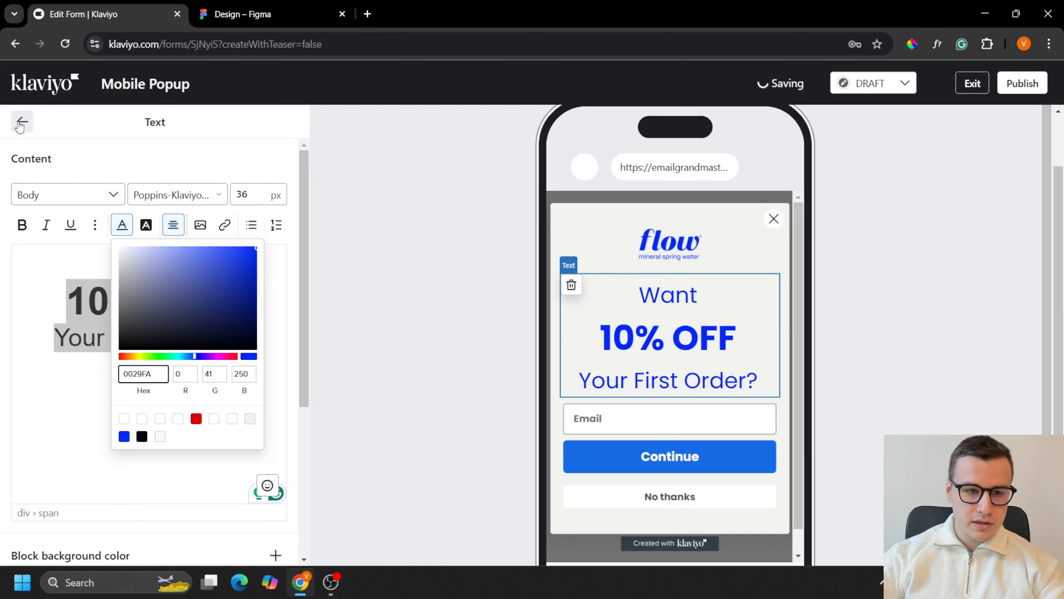
{"action": "left_click", "coordinate": [485, 296]}
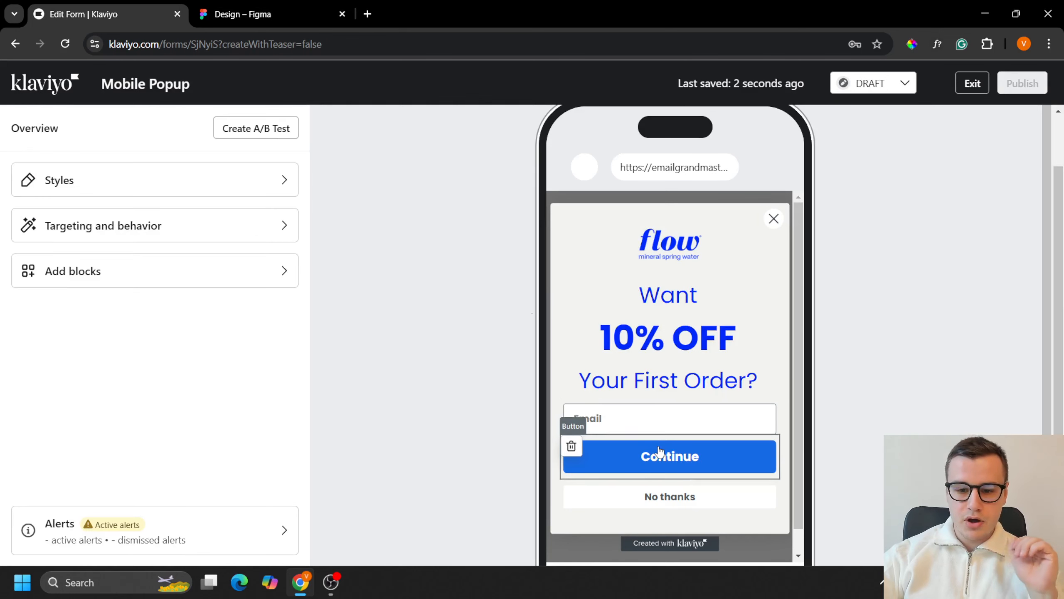
Using the Figma design's wording, change the "No thanks" button's text to "No thanks, close form" and its font weight to Normal
{"action": "left_click", "coordinate": [282, 11]}
{"action": "left_click", "coordinate": [104, 14]}
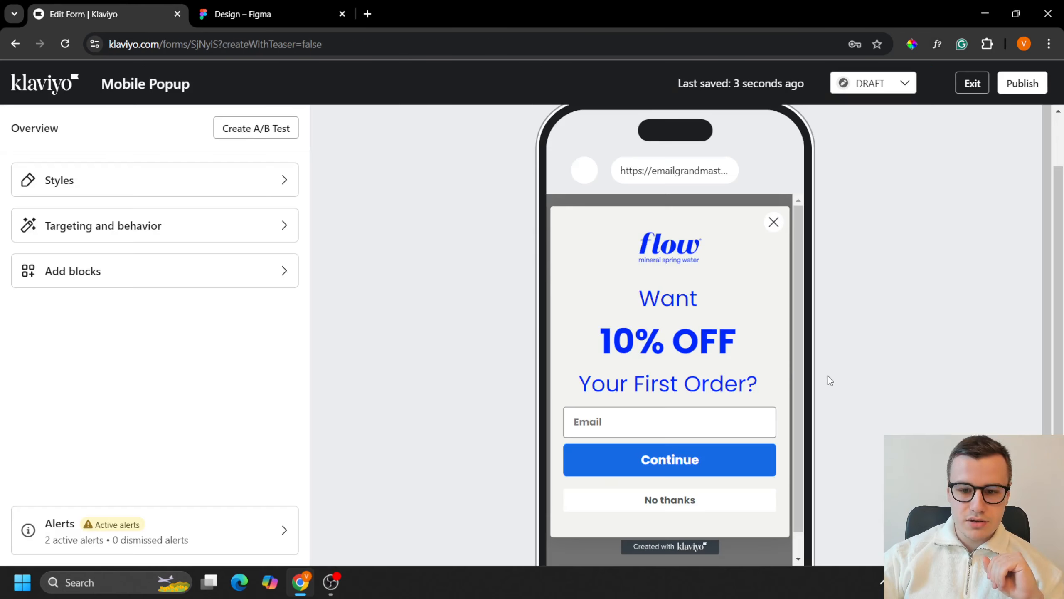
{"action": "scroll", "coordinate": [754, 456], "scroll_direction": "up", "scroll_amount": 2}
{"action": "scroll", "coordinate": [748, 466], "scroll_direction": "down", "scroll_amount": 1}
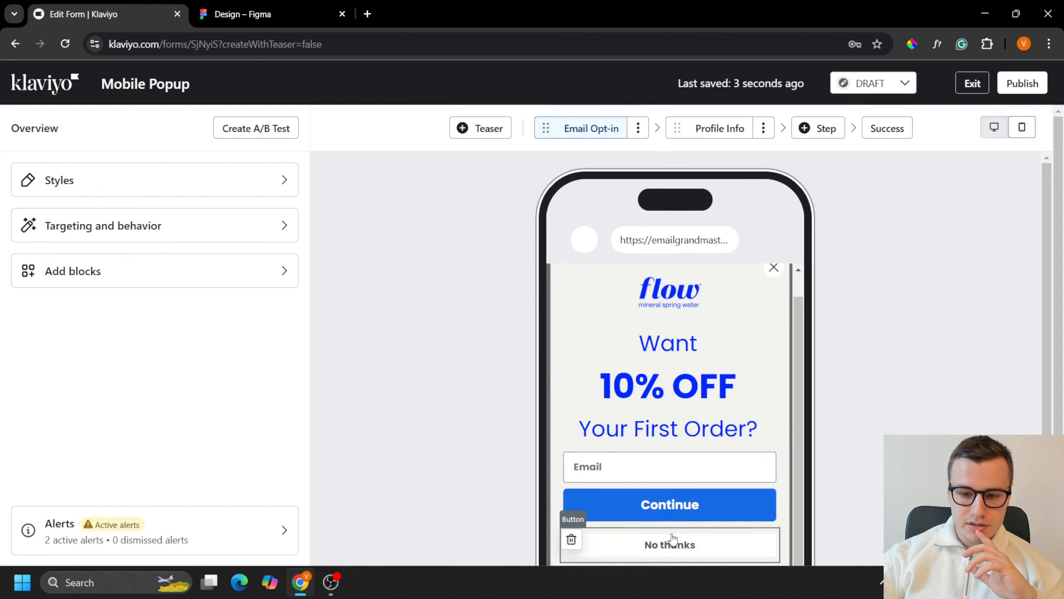
{"action": "left_click", "coordinate": [701, 540]}
{"action": "scroll", "coordinate": [701, 541], "scroll_direction": "down", "scroll_amount": 1}
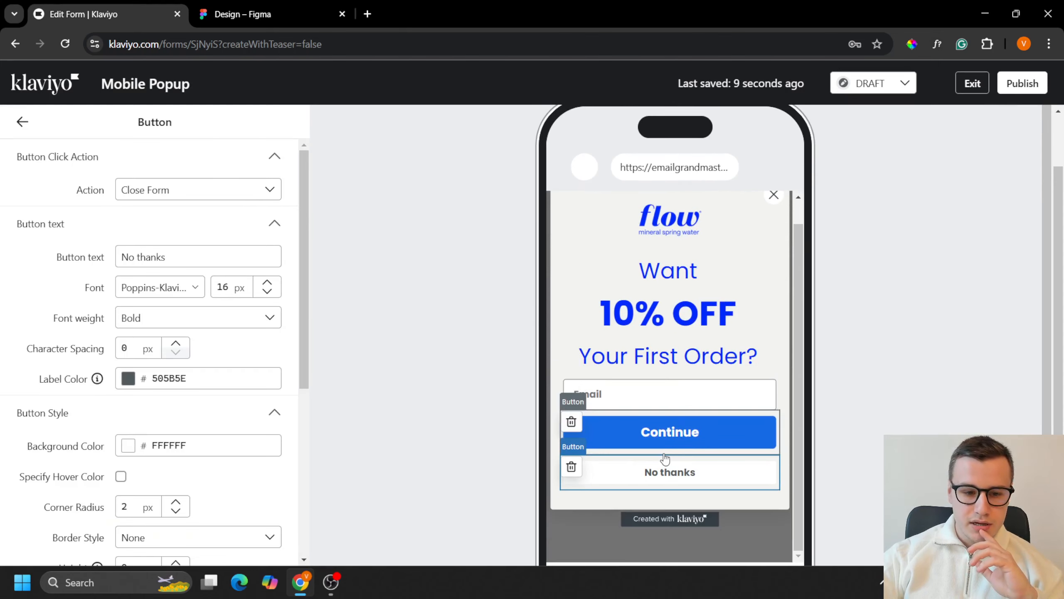
{"action": "left_click", "coordinate": [237, 5]}
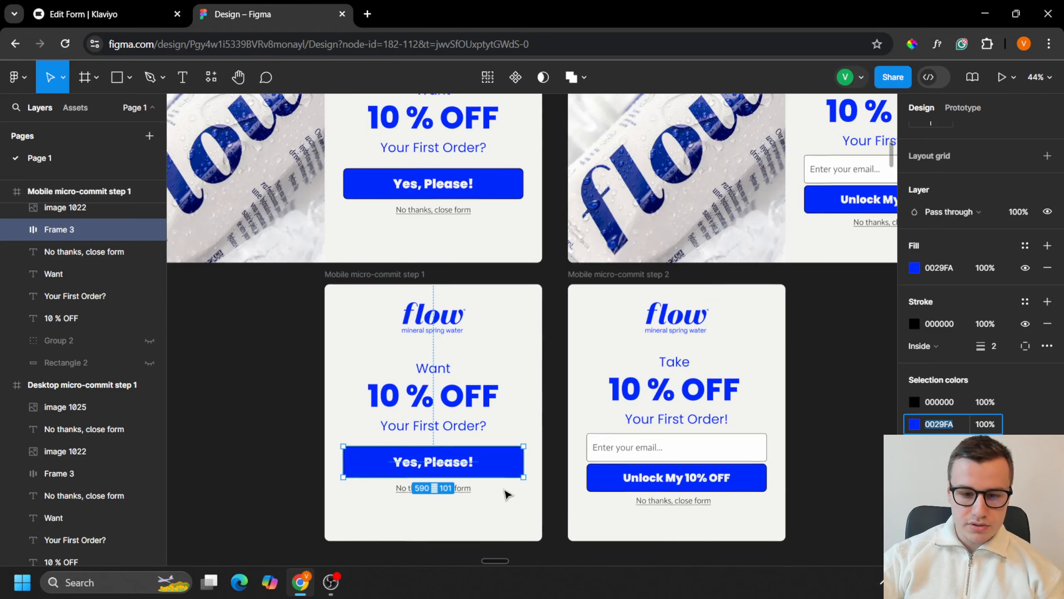
{"action": "left_click", "coordinate": [142, 6]}
{"action": "left_click", "coordinate": [207, 248]}
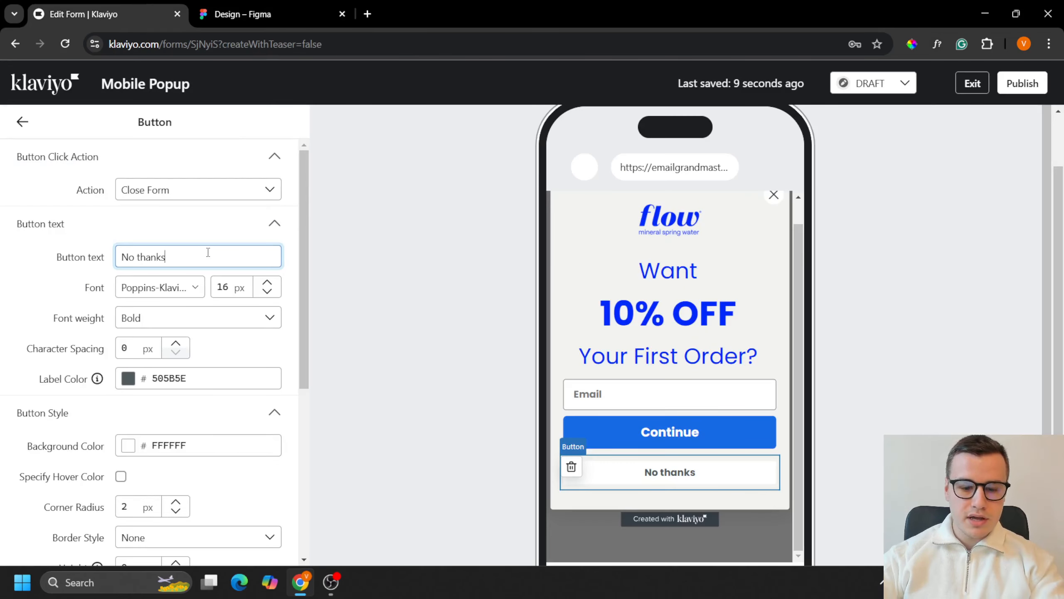
{"action": "type", "text": ", close form"}
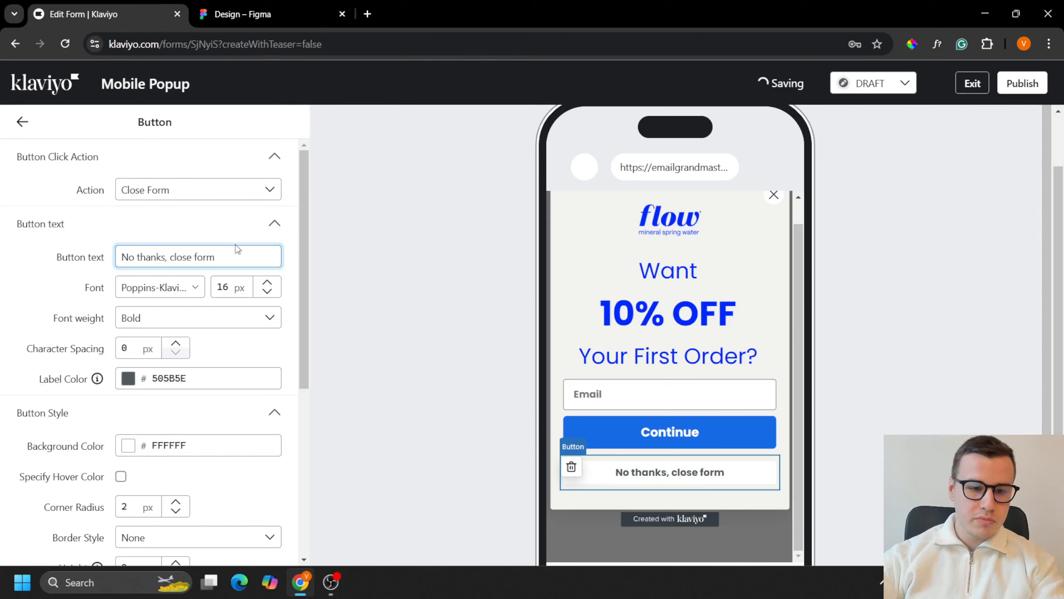
{"action": "left_click", "coordinate": [176, 322]}
{"action": "left_click", "coordinate": [164, 347]}
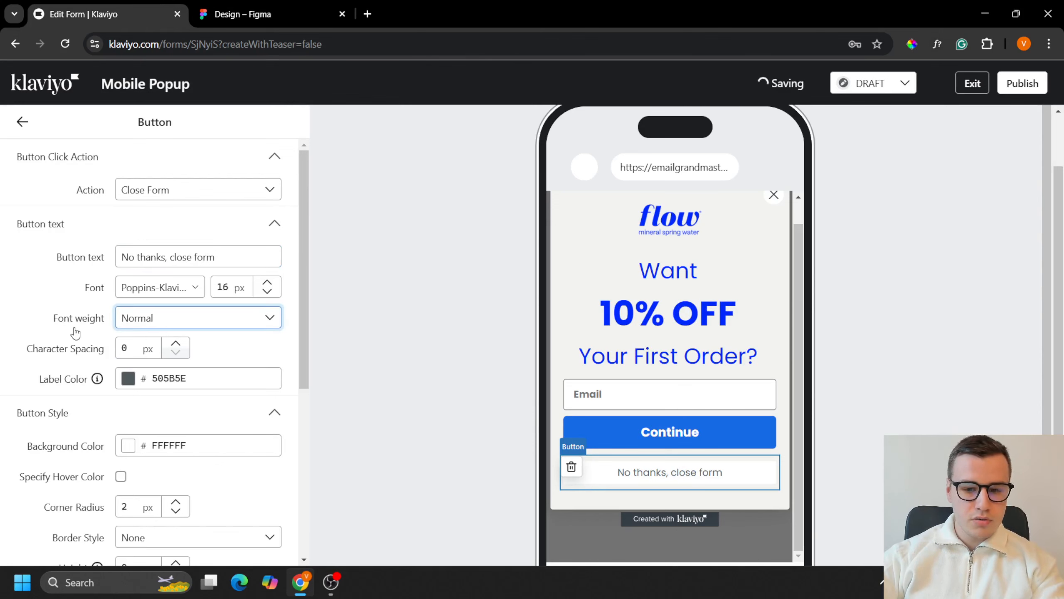
Make the background color of the "No thanks, close form" button transparent and leave its settings
{"action": "scroll", "coordinate": [153, 440], "scroll_direction": "down", "scroll_amount": 2}
{"action": "scroll", "coordinate": [153, 455], "scroll_direction": "up", "scroll_amount": 2}
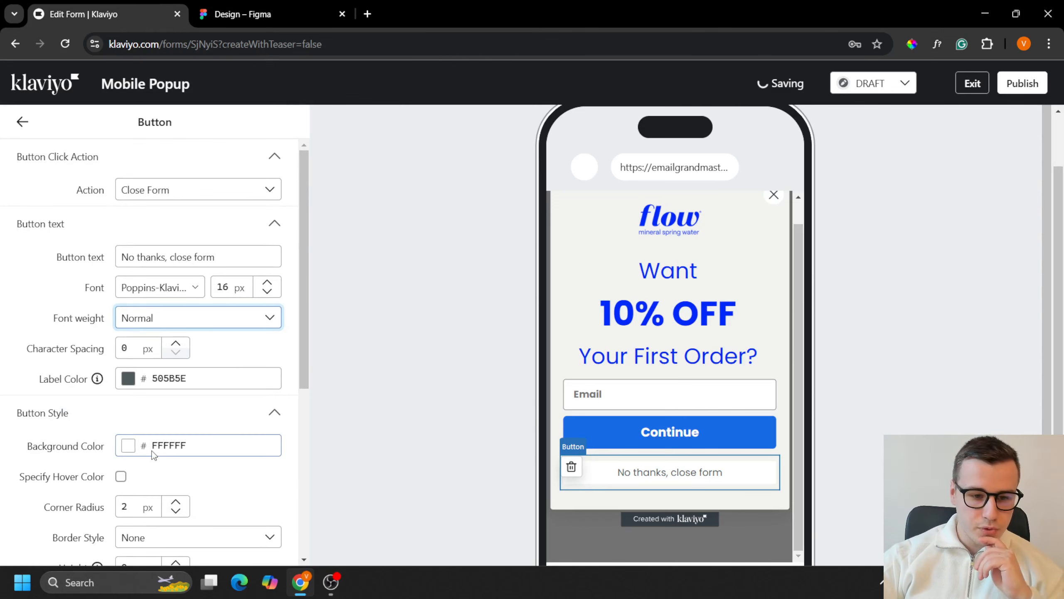
{"action": "left_click", "coordinate": [130, 448]}
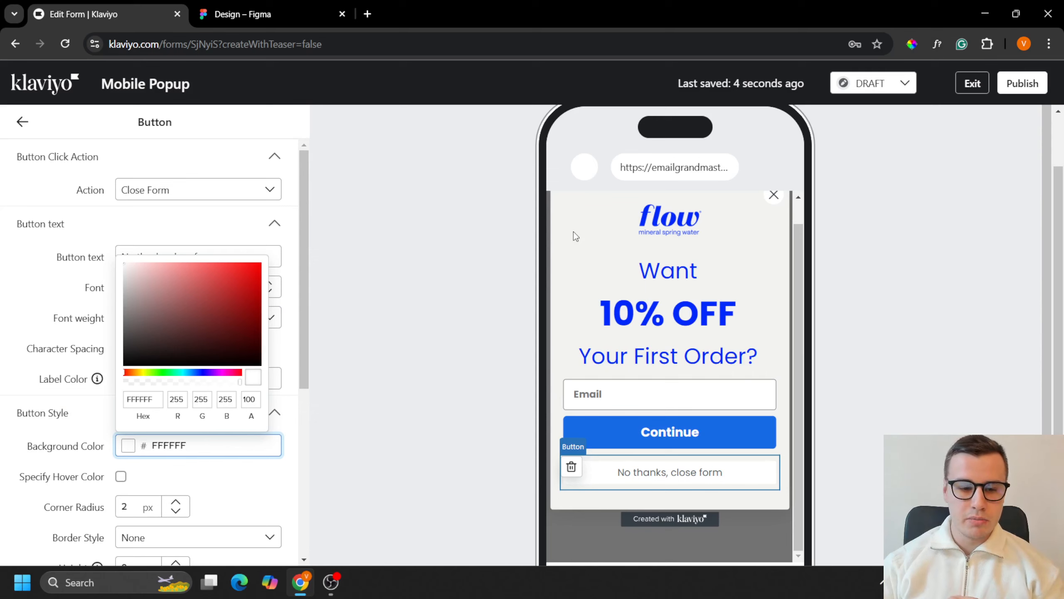
{"action": "left_click", "coordinate": [127, 382]}
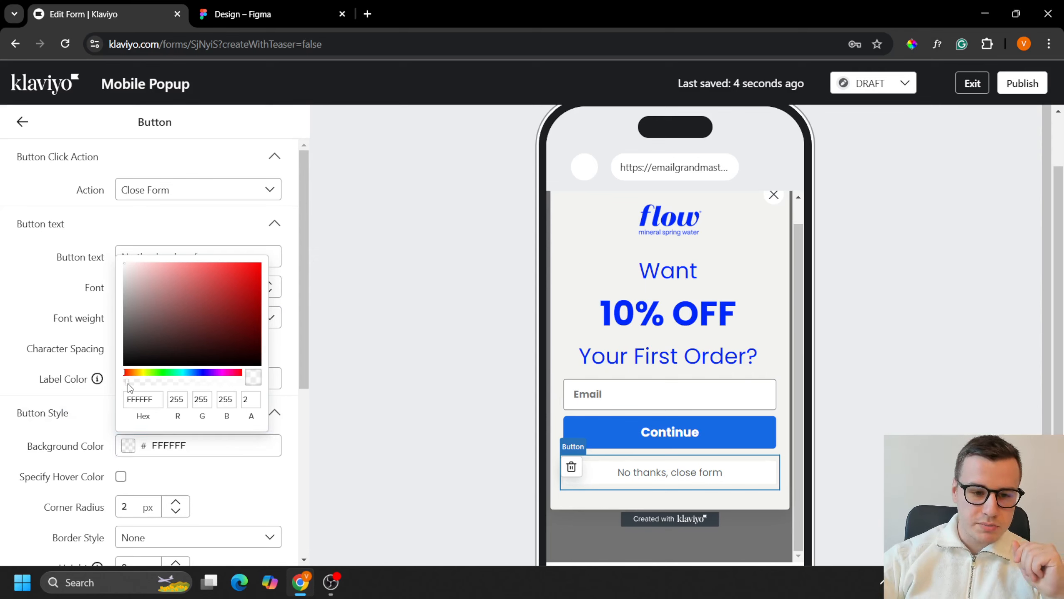
{"action": "left_click", "coordinate": [21, 122]}
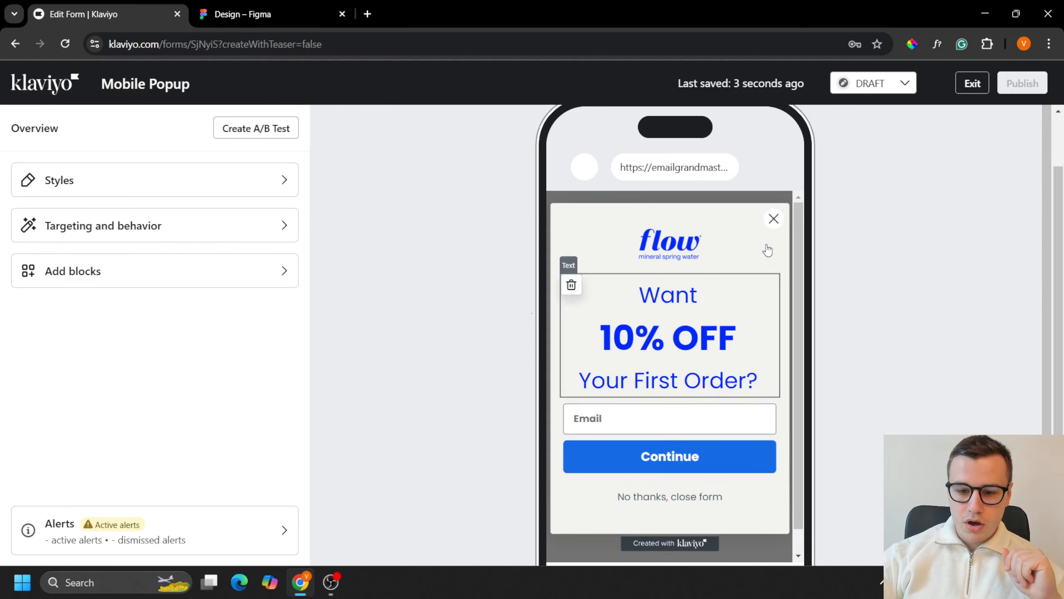
Set the size of the popup's close icon to 30 px
{"action": "left_click", "coordinate": [774, 219]}
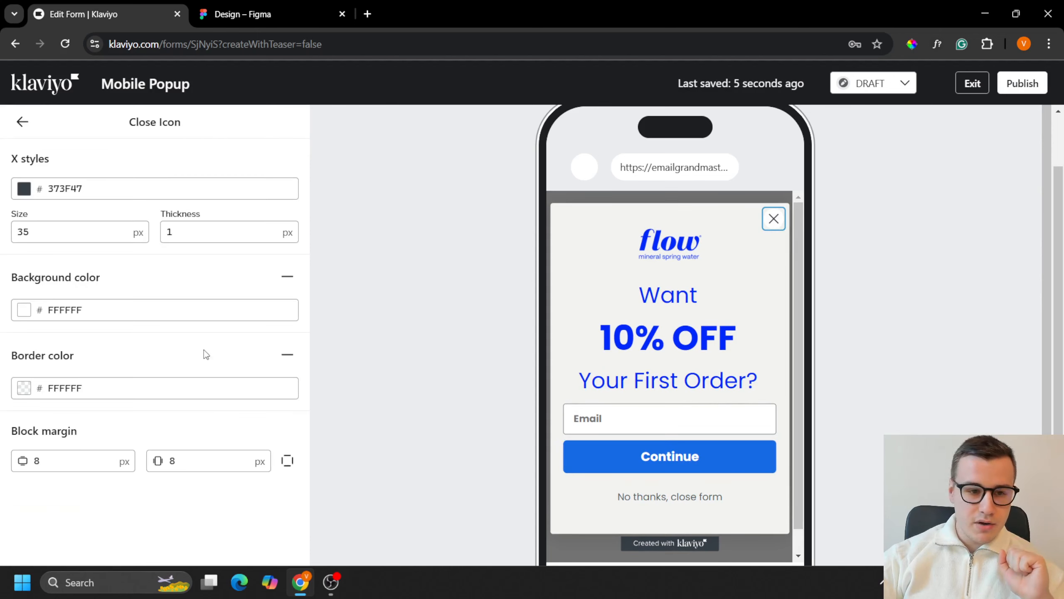
{"action": "left_click", "coordinate": [67, 224]}
{"action": "key", "text": "BackSpace"}
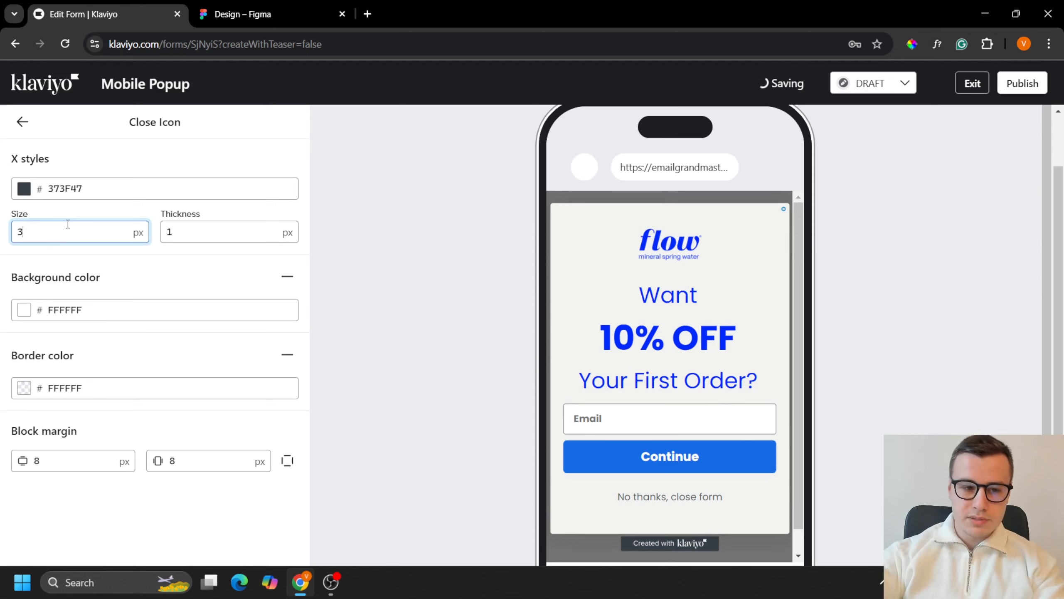
{"action": "type", "text": "0"}
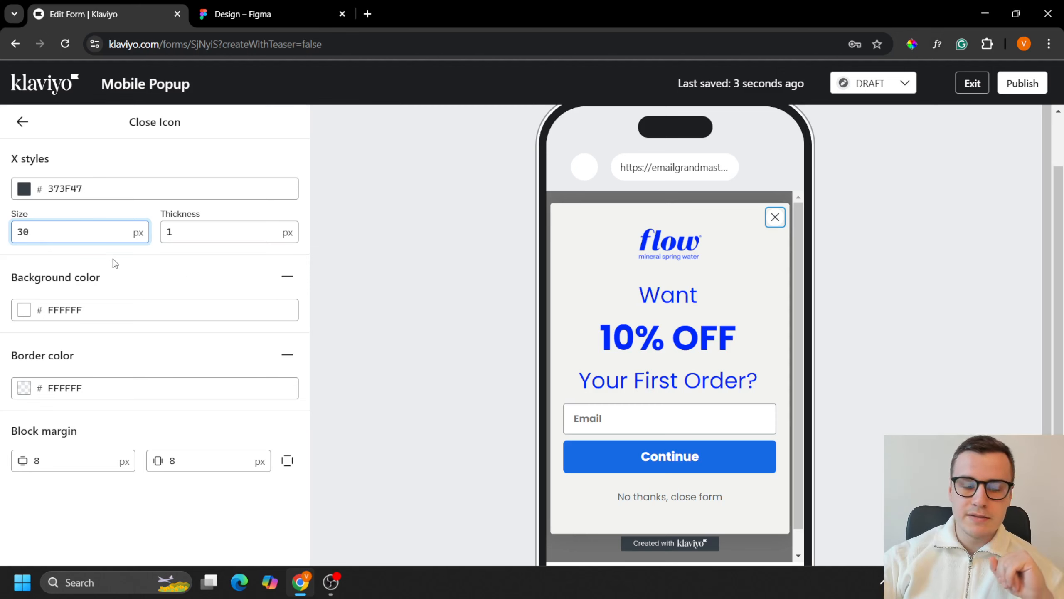
Hide the close icon by making its background and X colors transparent, and leave its settings
{"action": "left_click", "coordinate": [46, 315]}
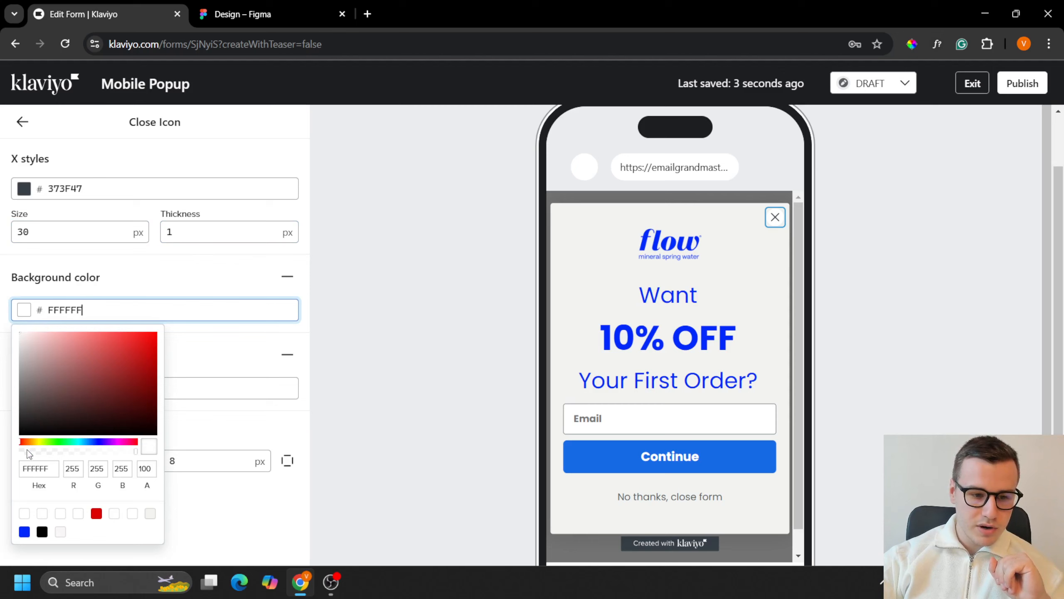
{"action": "left_click", "coordinate": [21, 195]}
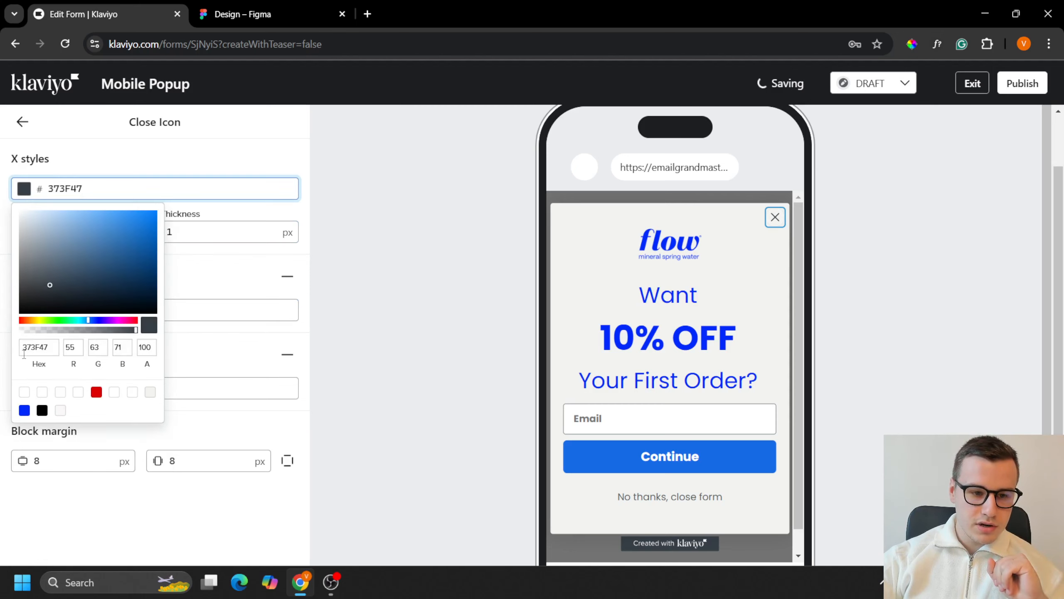
{"action": "left_click", "coordinate": [22, 122]}
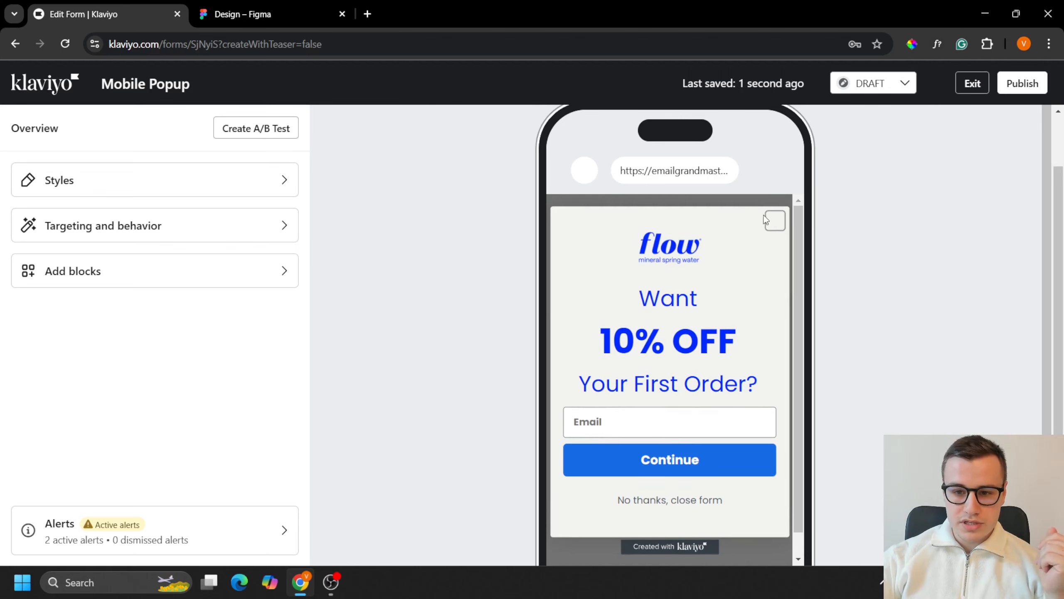
Set the "Continue" button's background color to 0029FA, the blue used in the Figma design
{"action": "scroll", "coordinate": [768, 561], "scroll_direction": "down", "scroll_amount": 1}
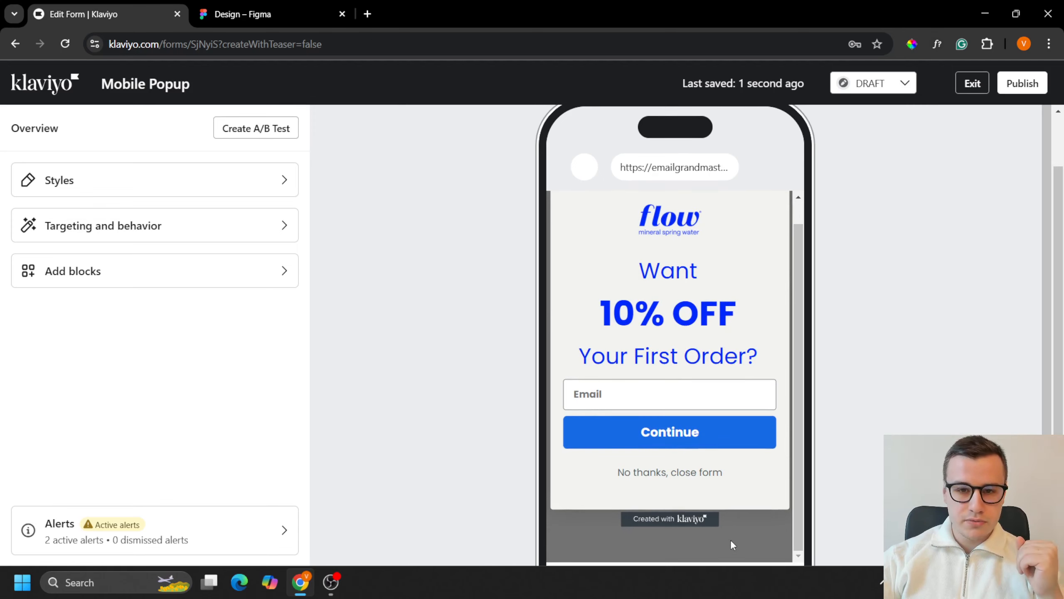
{"action": "scroll", "coordinate": [725, 528], "scroll_direction": "up", "scroll_amount": 1}
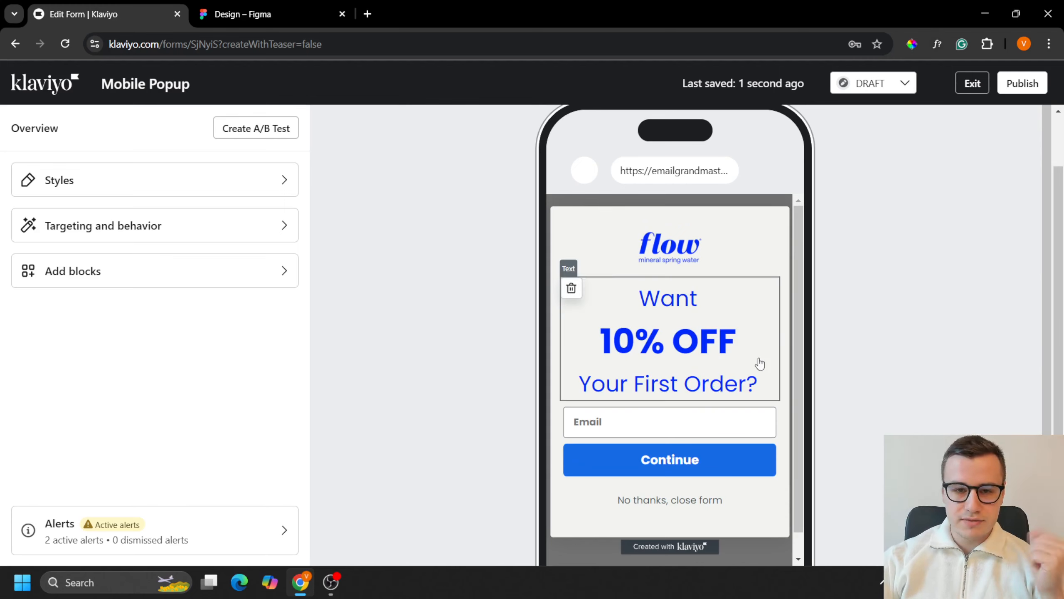
{"action": "scroll", "coordinate": [742, 474], "scroll_direction": "up", "scroll_amount": 2}
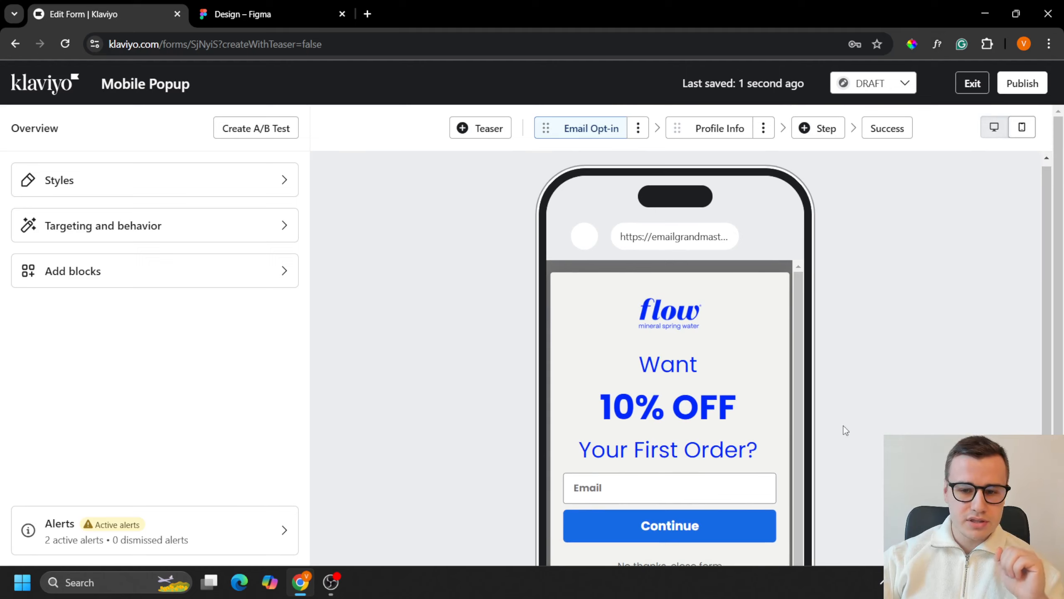
{"action": "scroll", "coordinate": [843, 430], "scroll_direction": "down", "scroll_amount": 2}
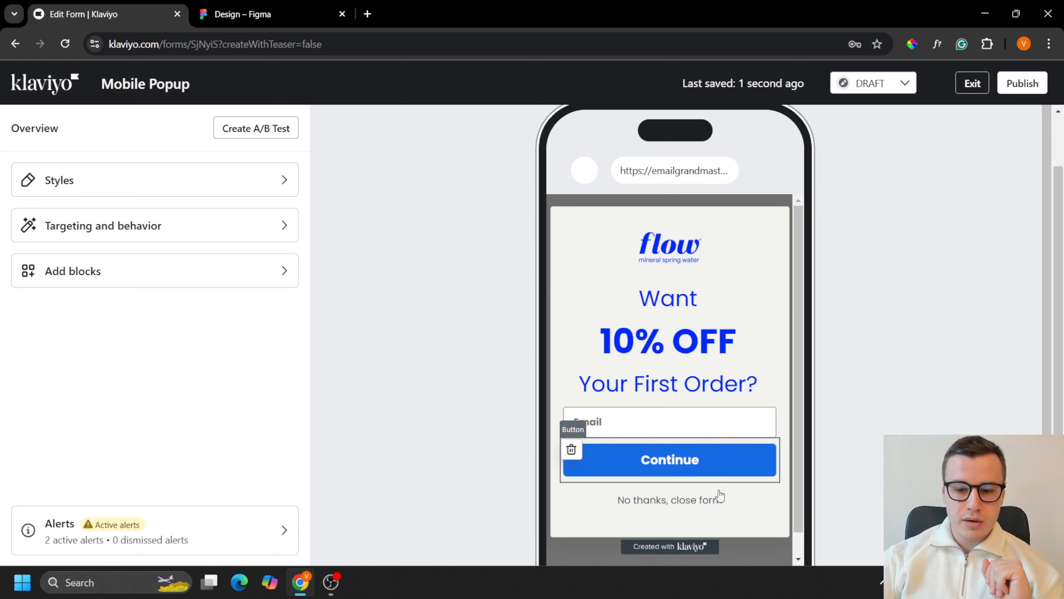
{"action": "left_click", "coordinate": [720, 477]}
{"action": "scroll", "coordinate": [249, 301], "scroll_direction": "down", "scroll_amount": 2}
{"action": "scroll", "coordinate": [250, 301], "scroll_direction": "down", "scroll_amount": 1}
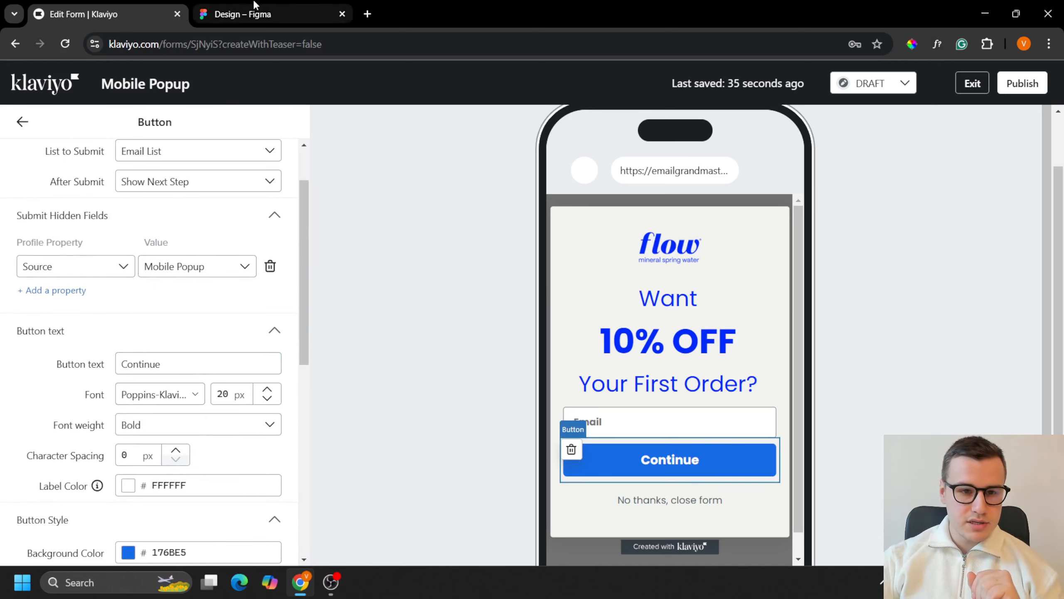
{"action": "key", "text": "ctrl+Tab"}
{"action": "left_click", "coordinate": [89, 6]}
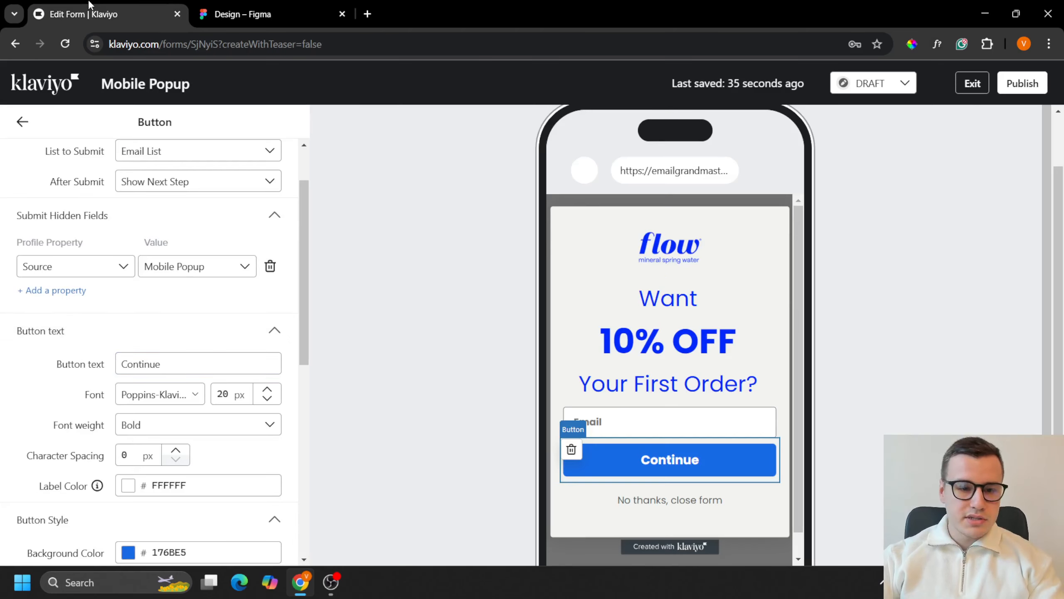
{"action": "scroll", "coordinate": [231, 392], "scroll_direction": "down", "scroll_amount": 2}
{"action": "double_click", "coordinate": [228, 483]}
{"action": "type", "text": "0029FA"}
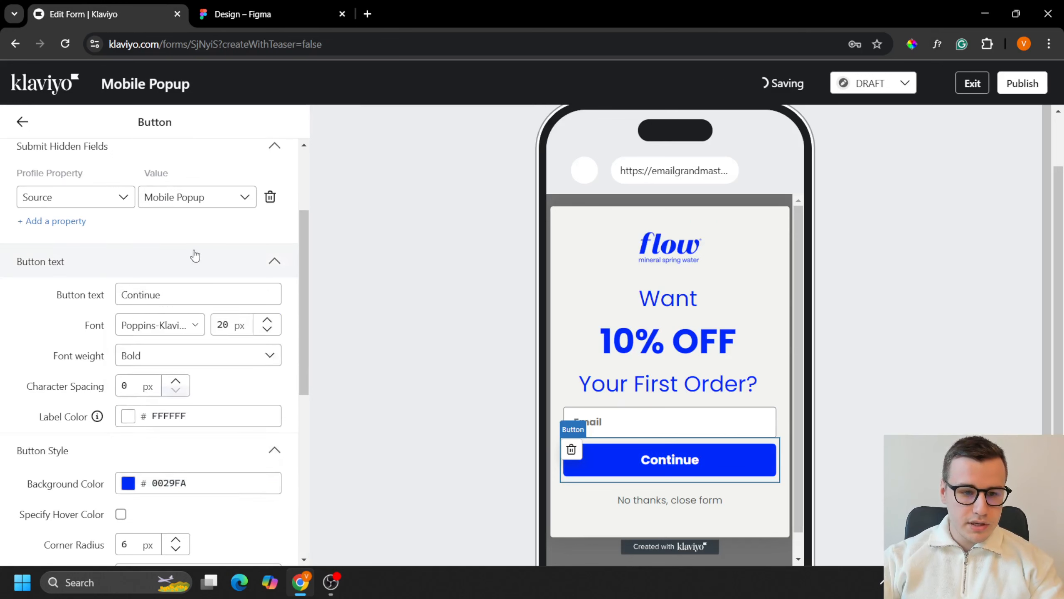
Change the "Continue" button's text to "Yes, Please!" and set its font size to 25 px
{"action": "left_click", "coordinate": [185, 261]}
{"action": "left_click", "coordinate": [185, 261]}
{"action": "double_click", "coordinate": [186, 291]}
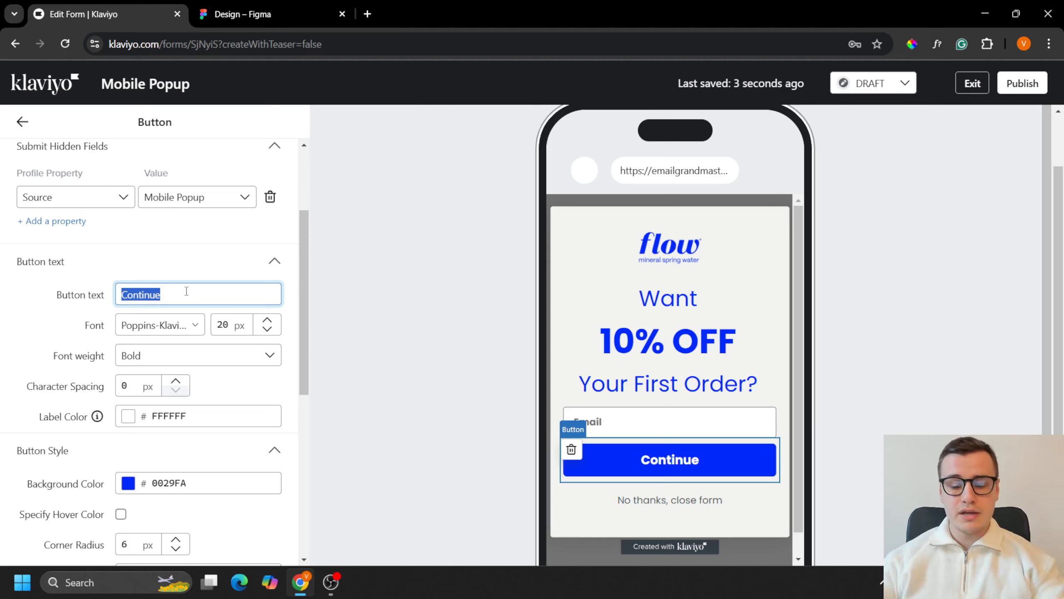
{"action": "type", "text": "Yes, "}
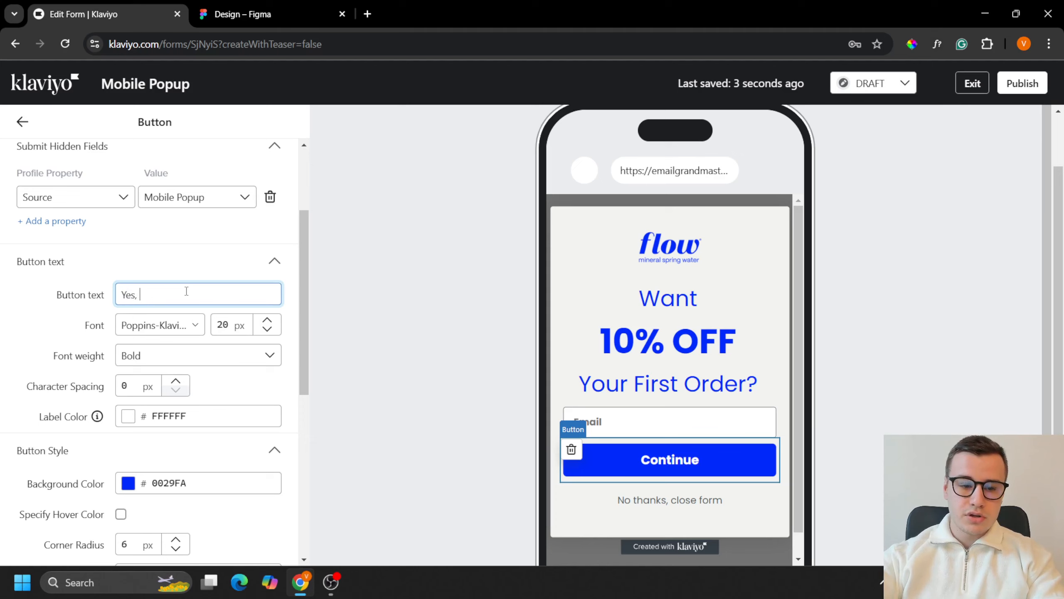
{"action": "type", "text": "Please!"}
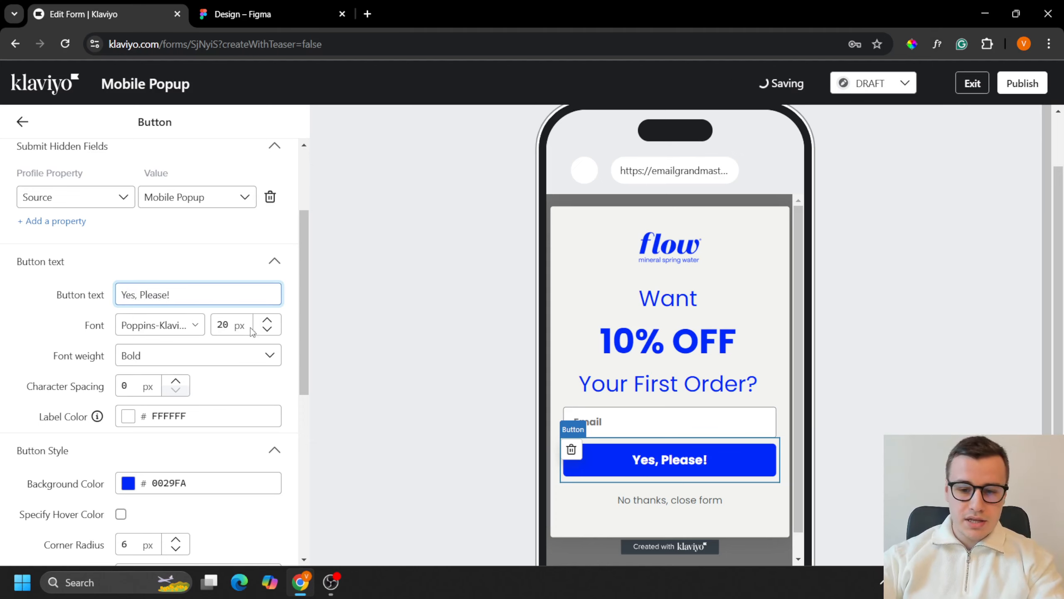
{"action": "left_click", "coordinate": [226, 327]}
{"action": "type", "text": "4"}
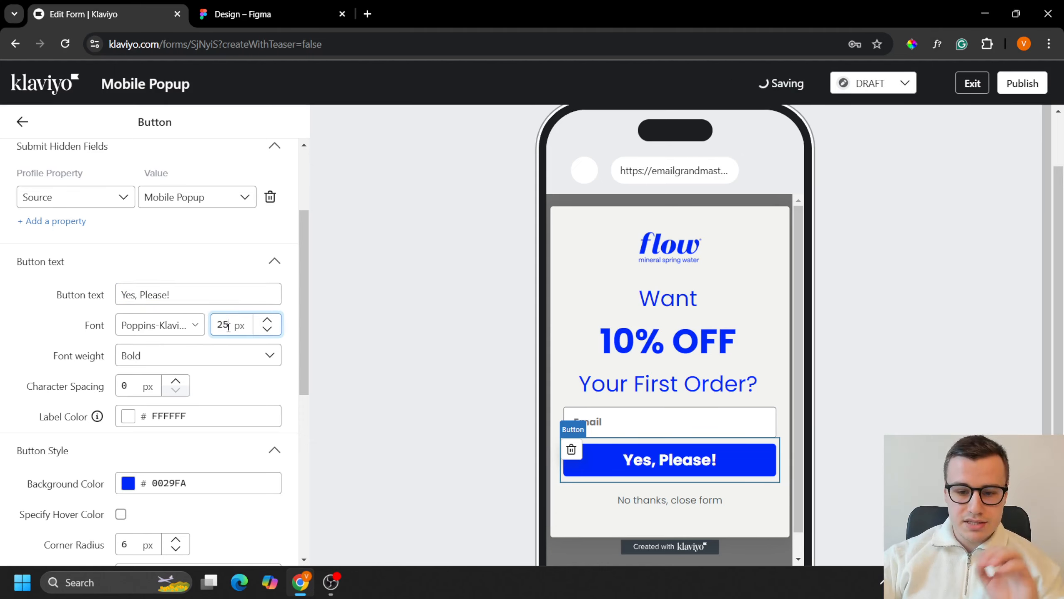
{"action": "left_click", "coordinate": [267, 320]}
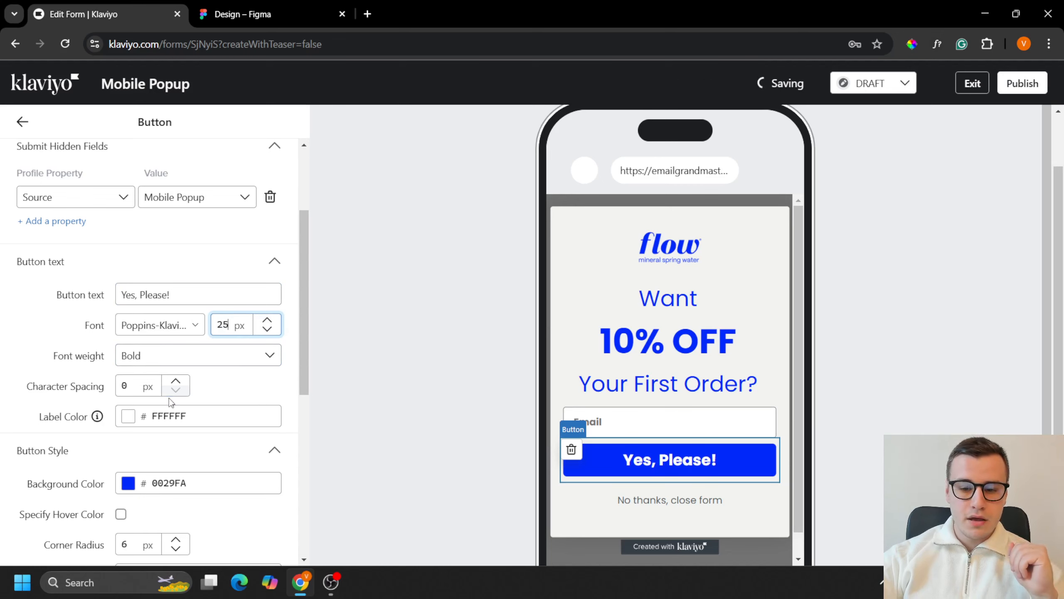
Set the "Yes, Please!" button's height to 64 px and compare the popup with the mobile micro-commit frames in Figma
{"action": "scroll", "coordinate": [172, 402], "scroll_direction": "down", "scroll_amount": 5}
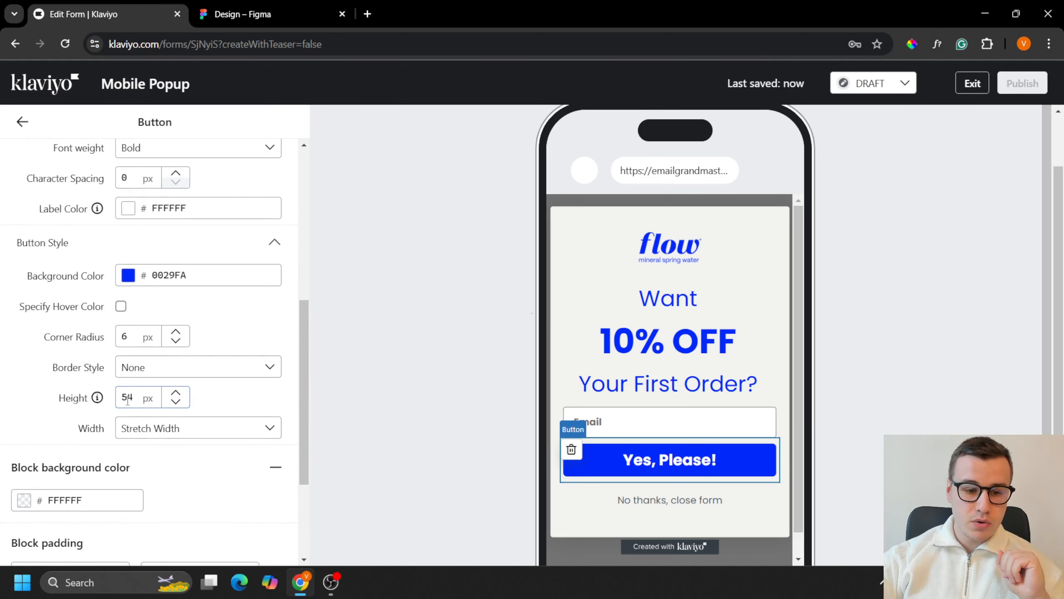
{"action": "left_click_drag", "start_coordinate": [127, 396], "coordinate": [120, 395]}
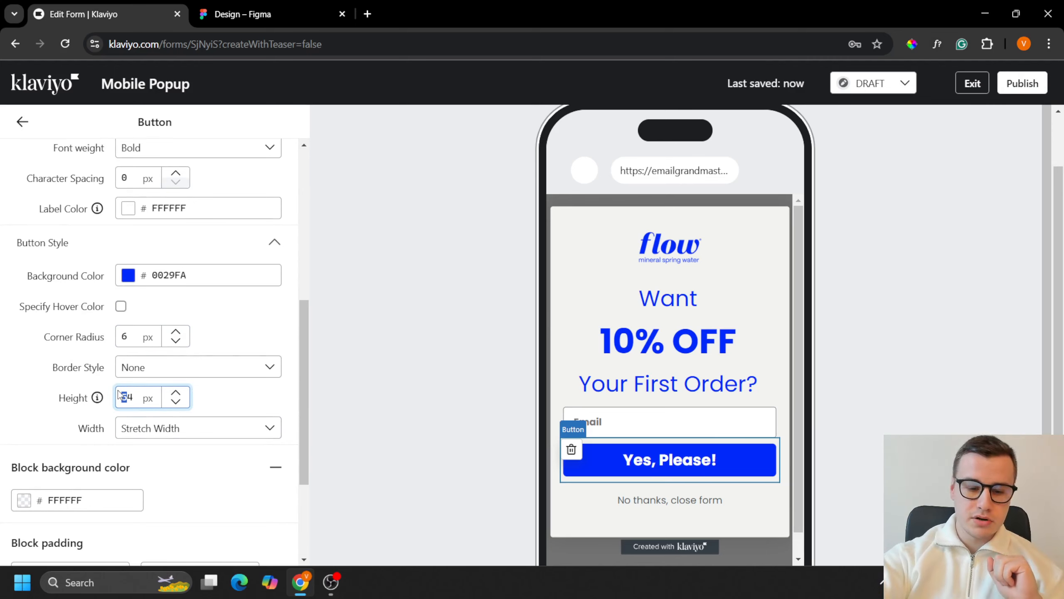
{"action": "type", "text": "6"}
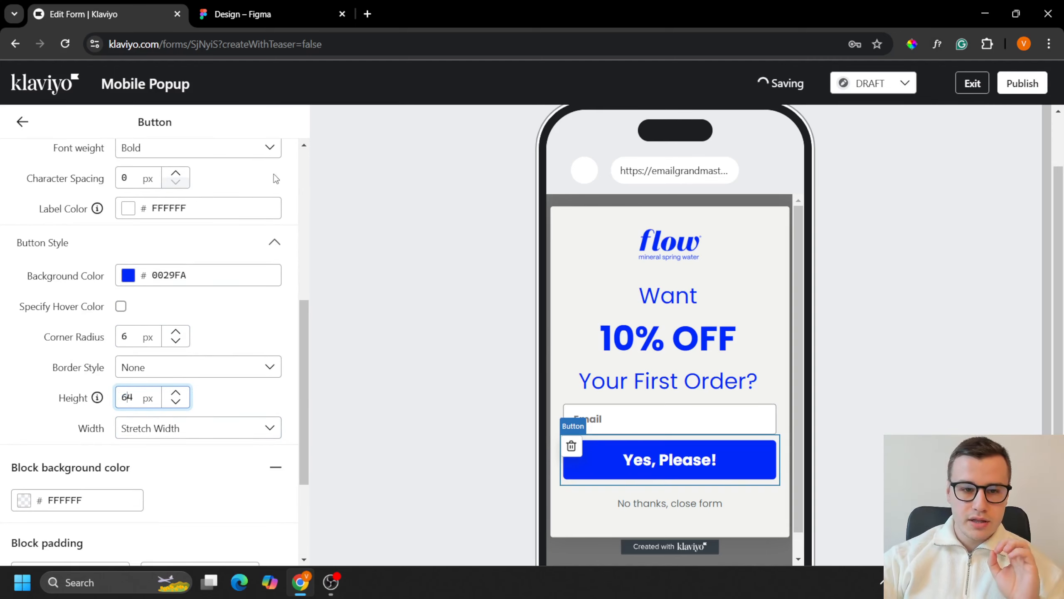
{"action": "left_click", "coordinate": [243, 14]}
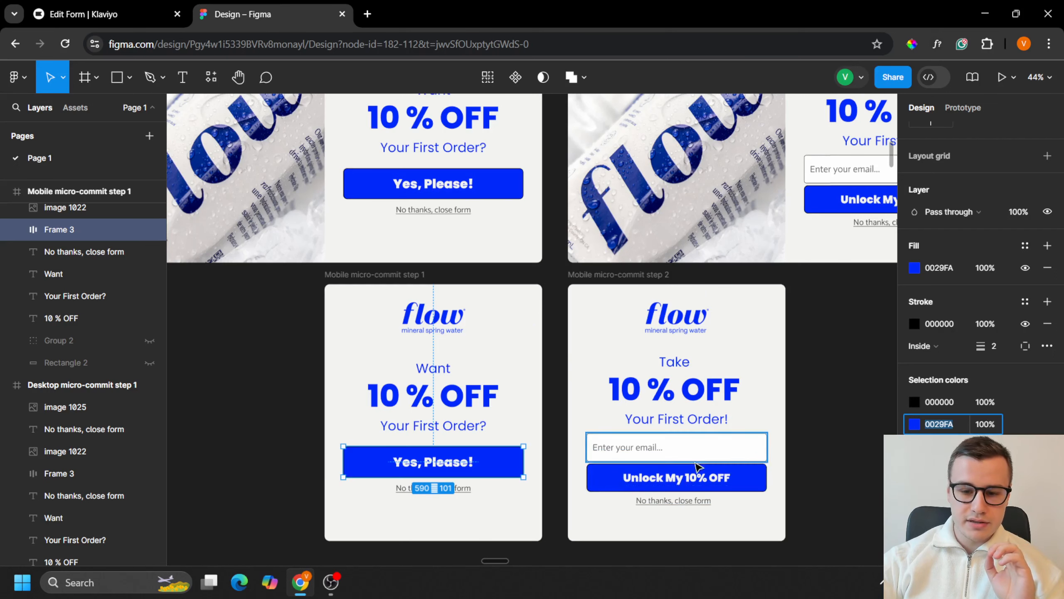
{"action": "left_click", "coordinate": [77, 5]}
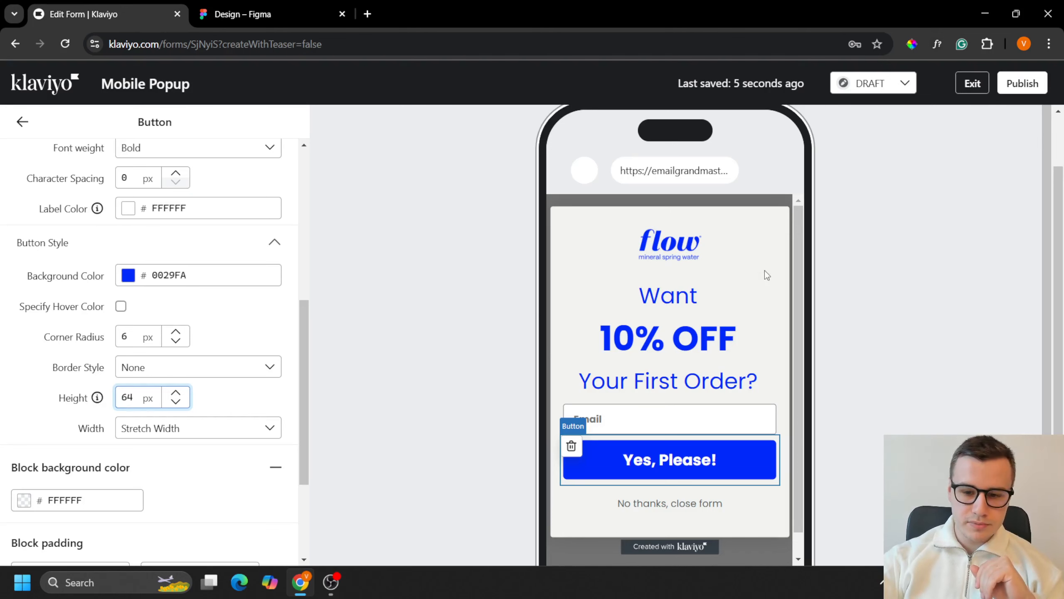
{"action": "scroll", "coordinate": [766, 290], "scroll_direction": "up", "scroll_amount": 2}
{"action": "scroll", "coordinate": [752, 355], "scroll_direction": "down", "scroll_amount": 1}
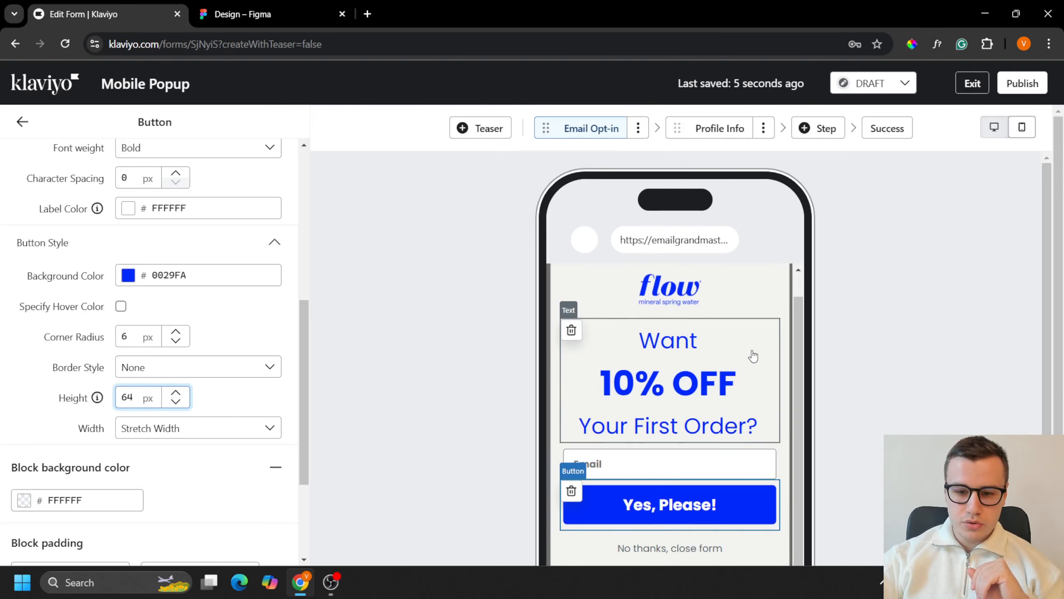
Clone the Email Opt-in step of the form and name the copy "Step 2"
{"action": "scroll", "coordinate": [631, 398], "scroll_direction": "up", "scroll_amount": 1}
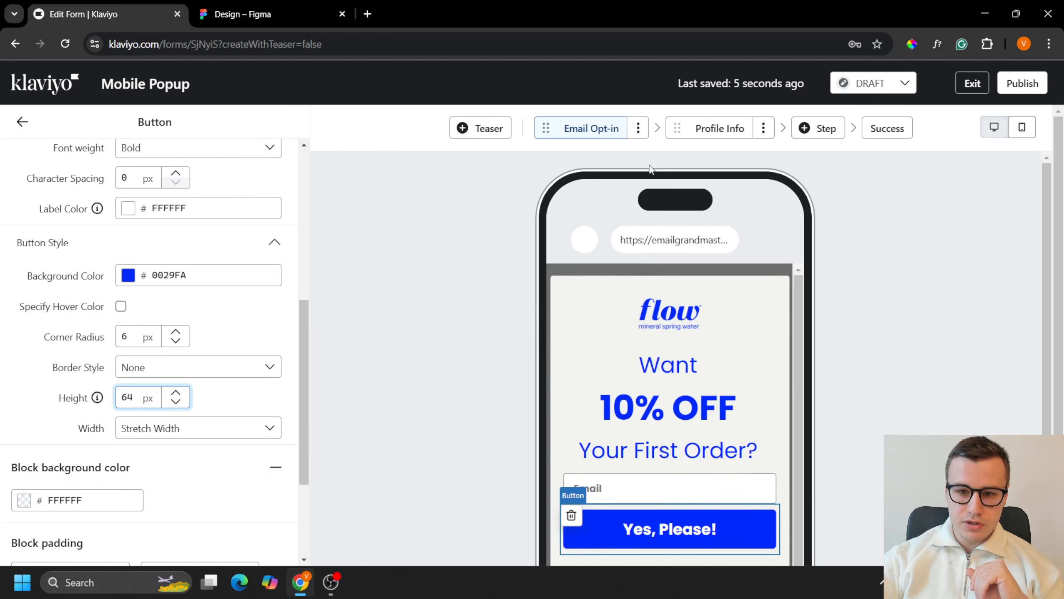
{"action": "left_click", "coordinate": [639, 130]}
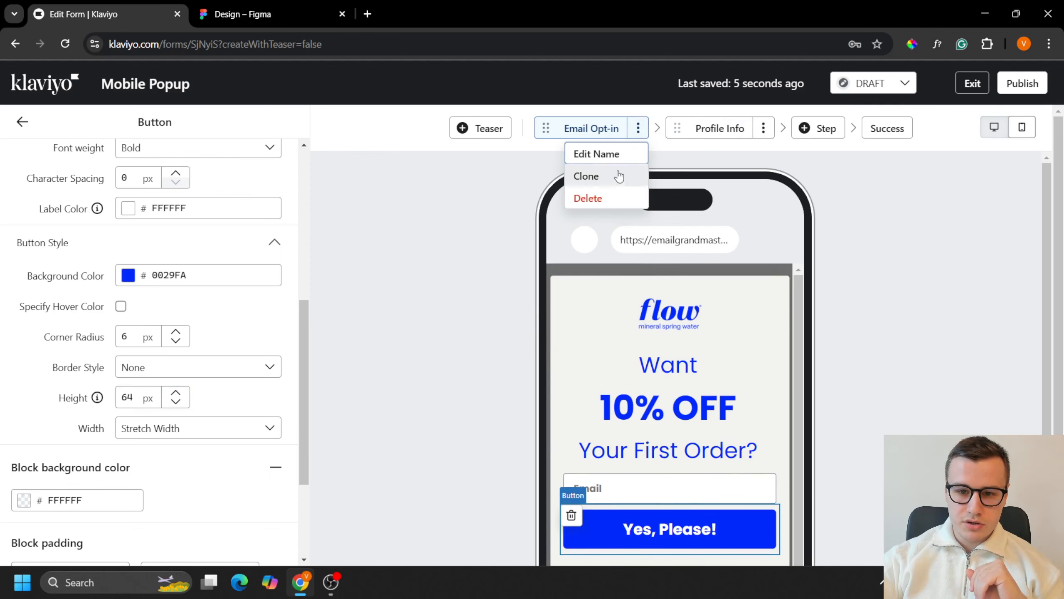
{"action": "left_click", "coordinate": [610, 172]}
{"action": "triple_click", "coordinate": [676, 305]}
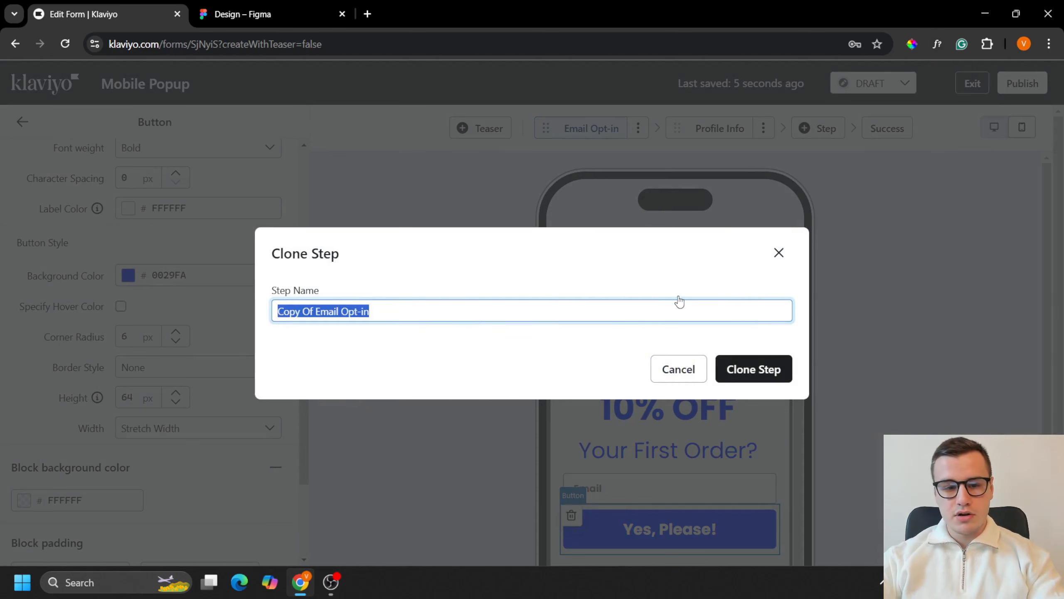
{"action": "type", "text": "Step 2"}
{"action": "left_click", "coordinate": [737, 369]}
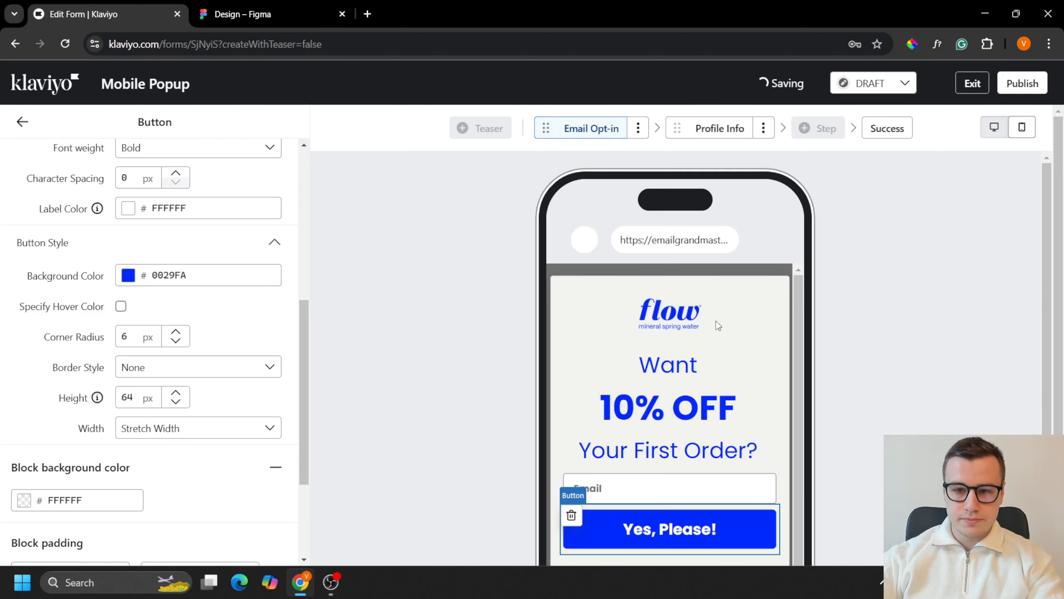
Rename the original Email Opt-in step as "Step 1"
{"action": "left_click", "coordinate": [558, 125]}
{"action": "left_click", "coordinate": [603, 124]}
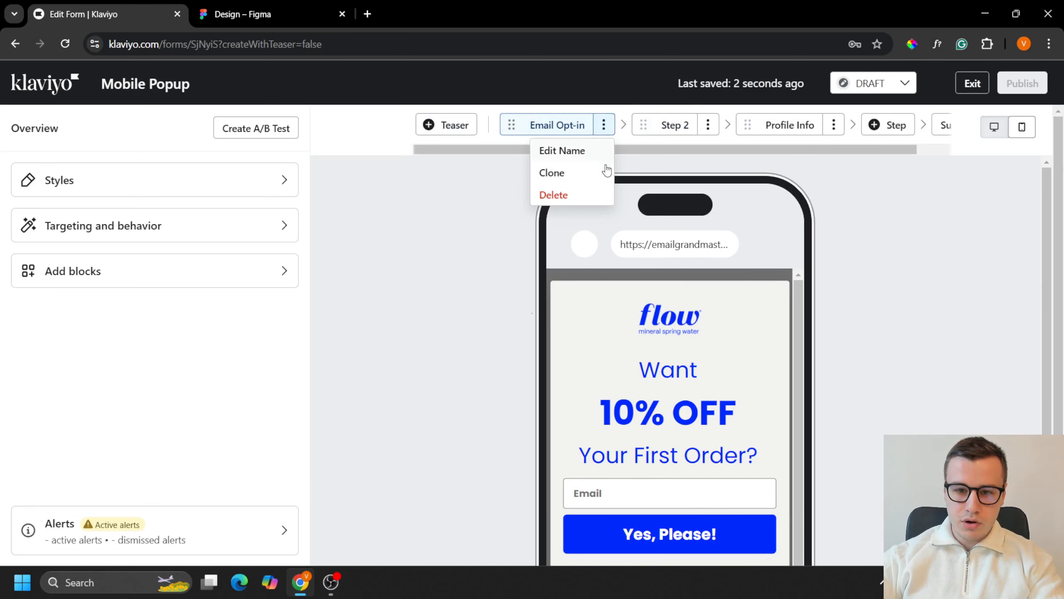
{"action": "left_click", "coordinate": [576, 152]}
{"action": "key", "text": "ctrl+a"}
{"action": "type", "text": "Step 1"}
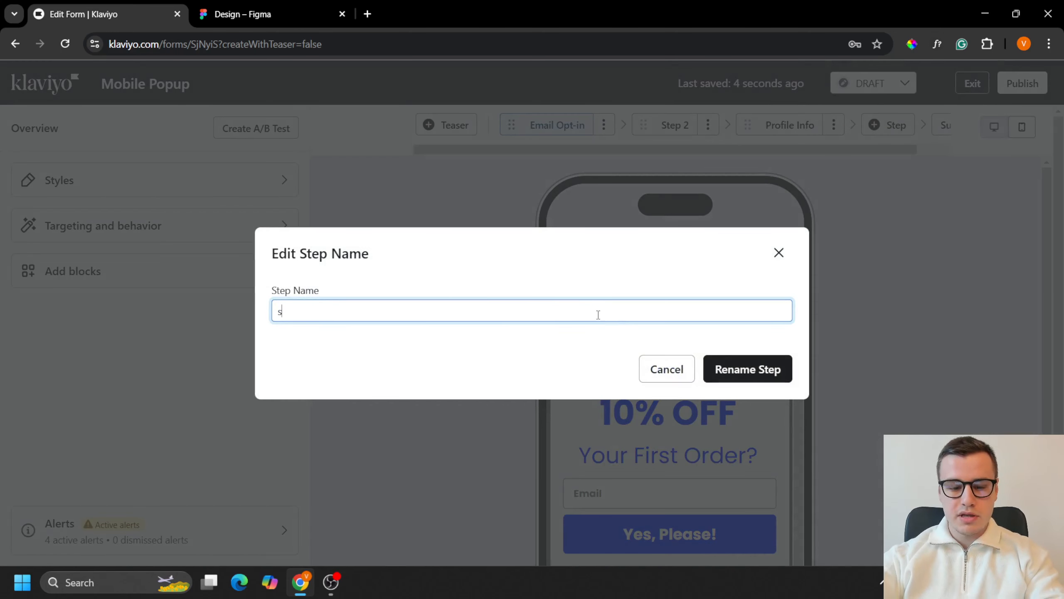
{"action": "left_click", "coordinate": [776, 365]}
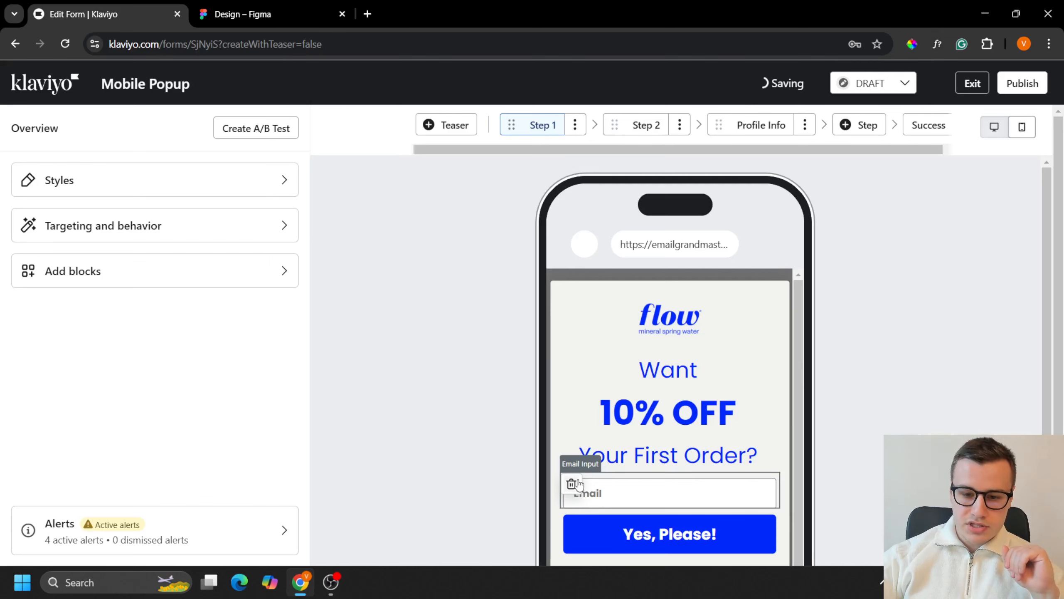
Delete the email input block from Step 1 and check the layout against the mobile micro-commit frames in Figma
{"action": "left_click", "coordinate": [572, 484]}
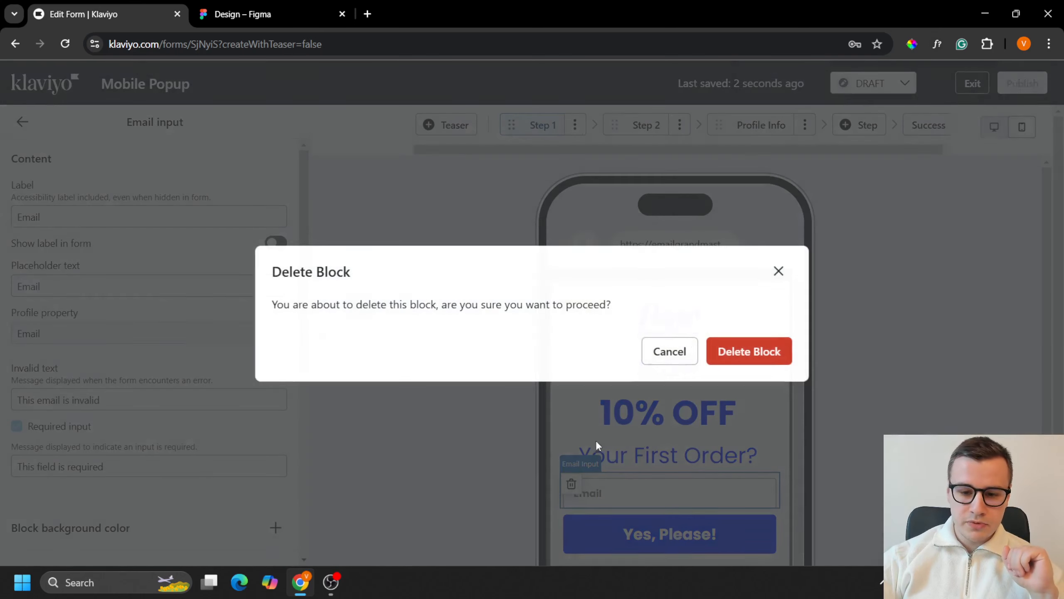
{"action": "left_click", "coordinate": [751, 352]}
{"action": "left_click", "coordinate": [235, 14]}
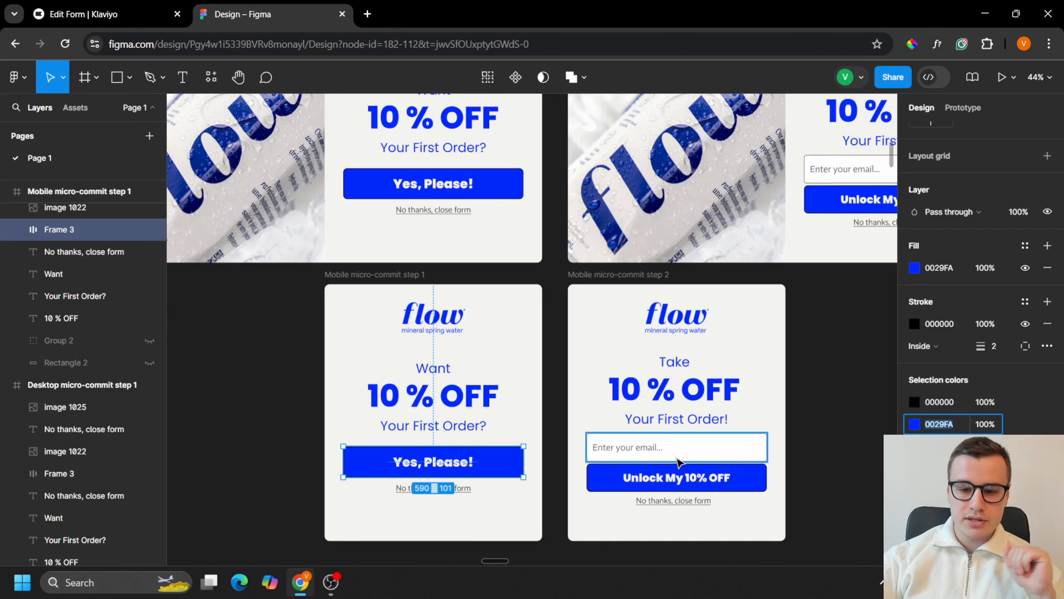
{"action": "left_click", "coordinate": [78, 6]}
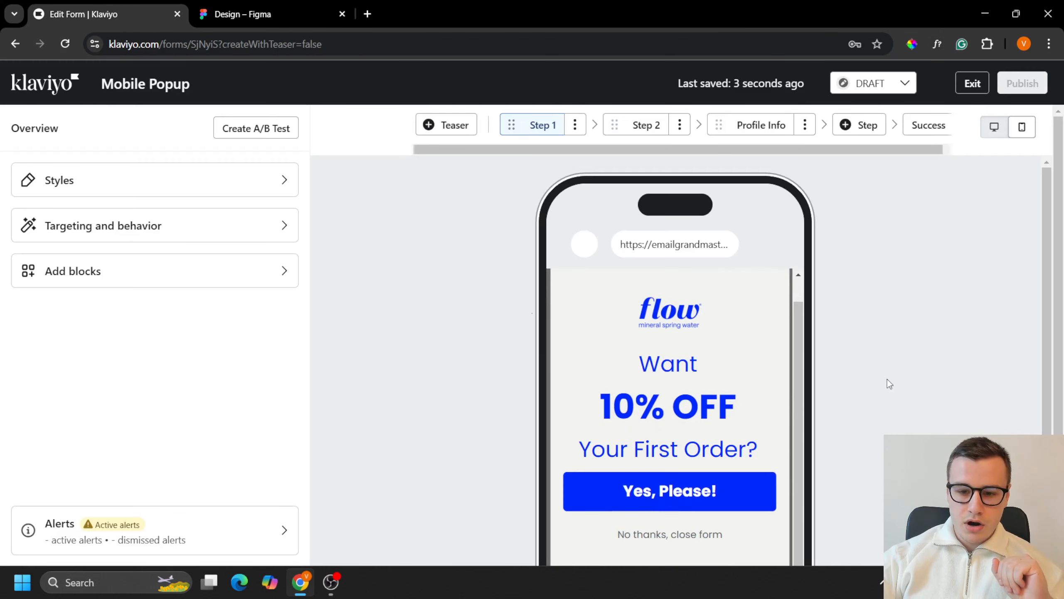
Split the block padding of Step 1's "Yes, Please!" button into individual sides and increase its top padding
{"action": "scroll", "coordinate": [858, 404], "scroll_direction": "down", "scroll_amount": 2}
{"action": "left_click", "coordinate": [708, 409]}
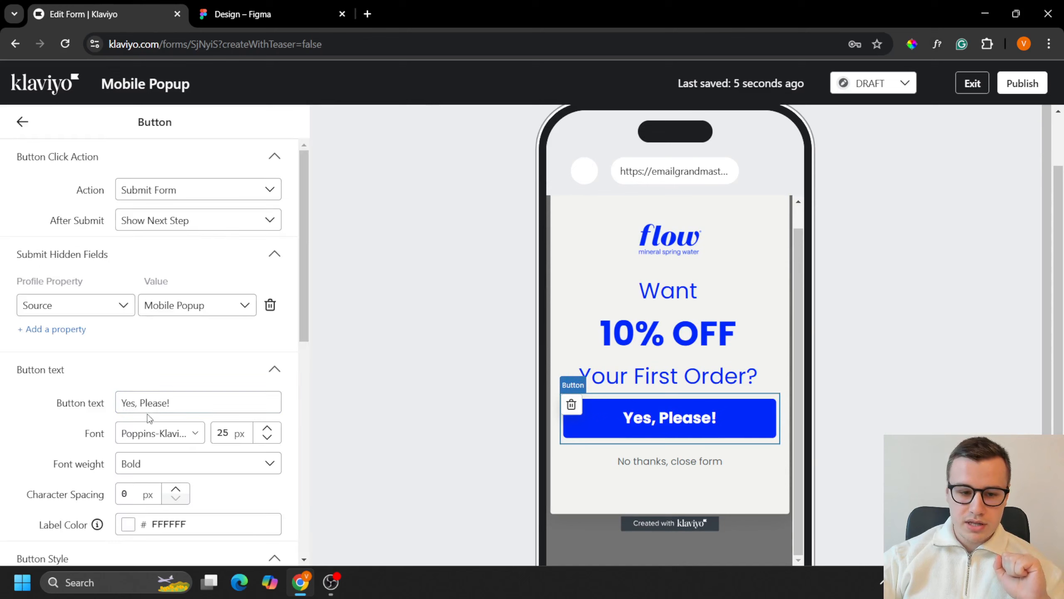
{"action": "scroll", "coordinate": [236, 453], "scroll_direction": "down", "scroll_amount": 3}
{"action": "scroll", "coordinate": [236, 451], "scroll_direction": "down", "scroll_amount": 6}
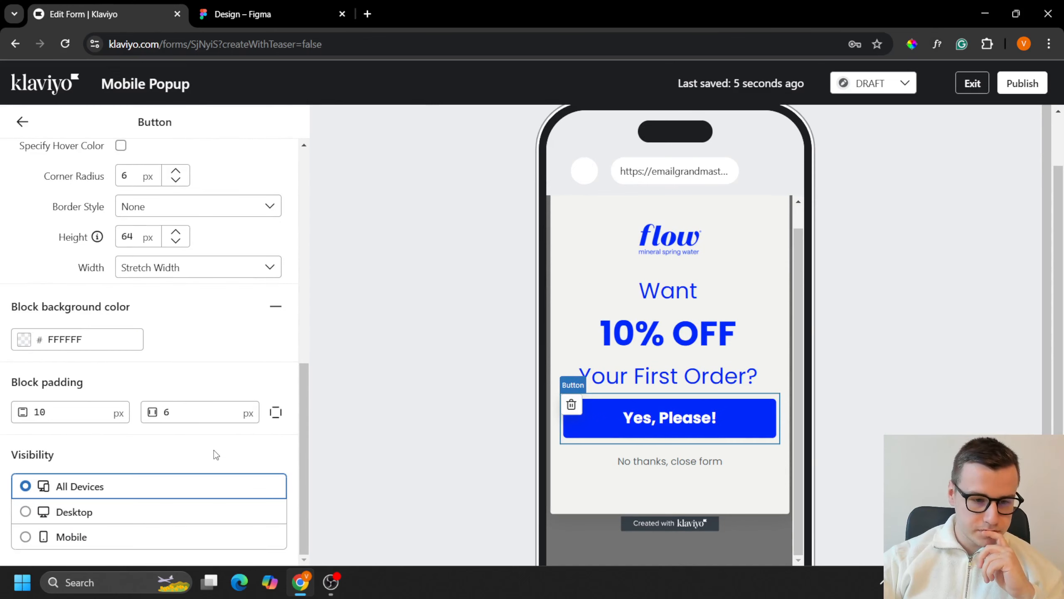
{"action": "left_click", "coordinate": [284, 415]}
{"action": "left_click", "coordinate": [48, 411]}
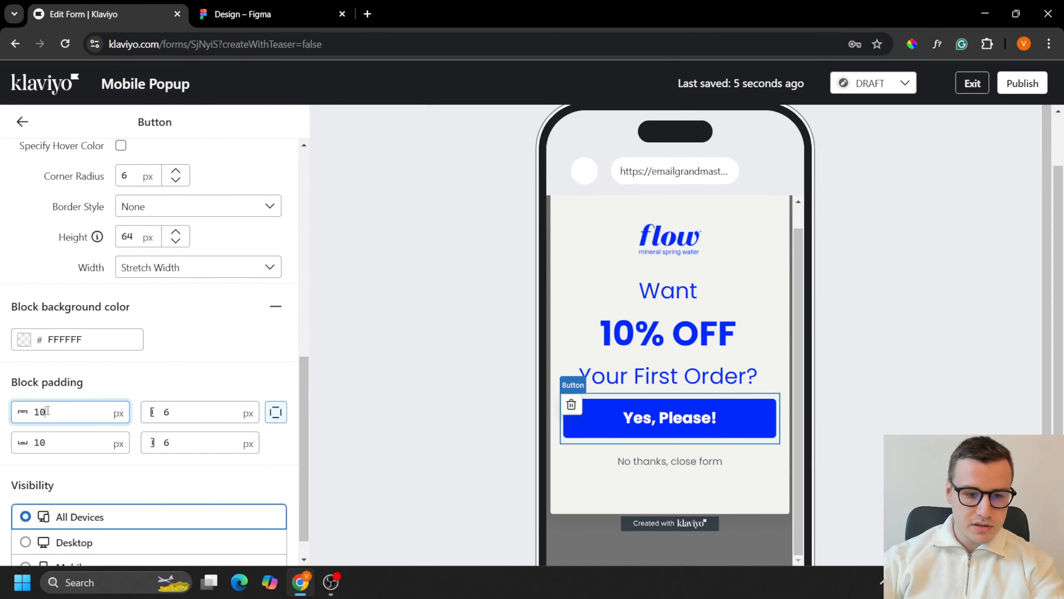
{"action": "type", "text": "4"}
{"action": "left_click", "coordinate": [21, 121]}
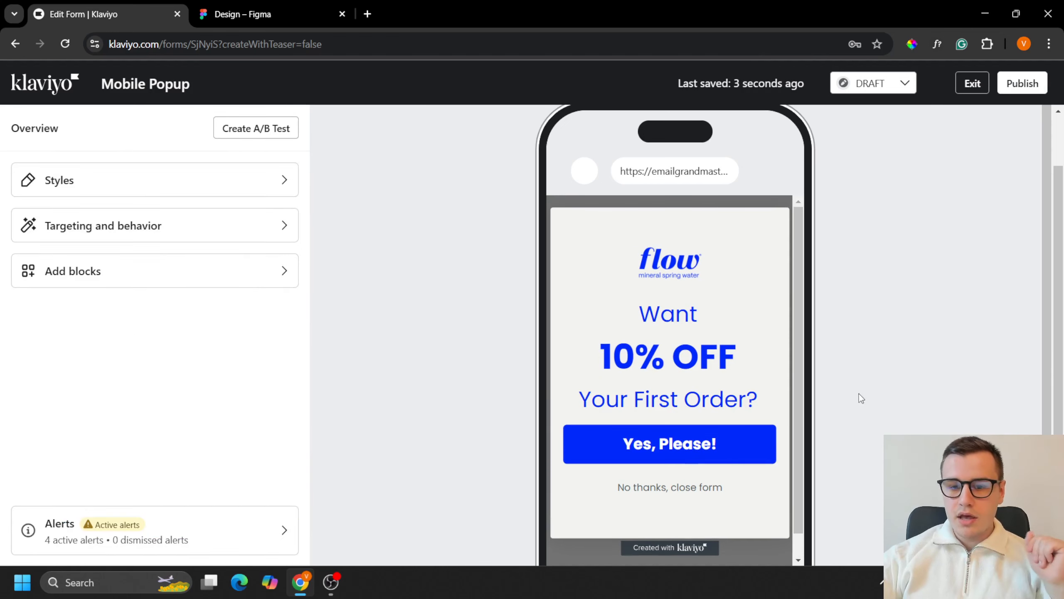
Set the alt text of the logo image in Step 1 to "flow mineral spring water logo"
{"action": "left_click", "coordinate": [696, 261]}
{"action": "left_click", "coordinate": [198, 218]}
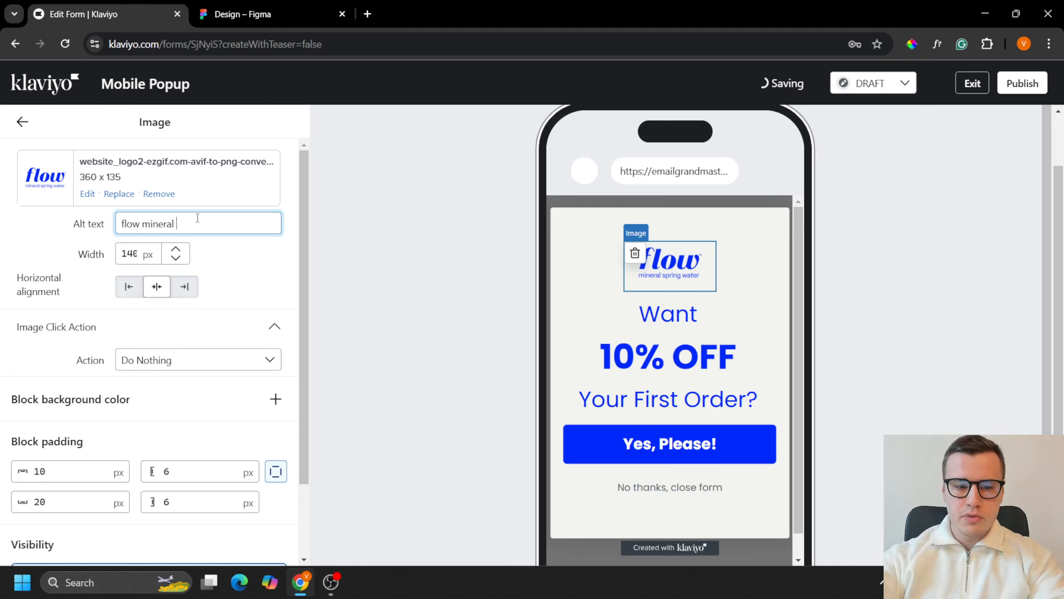
{"action": "type", "text": "ter"}
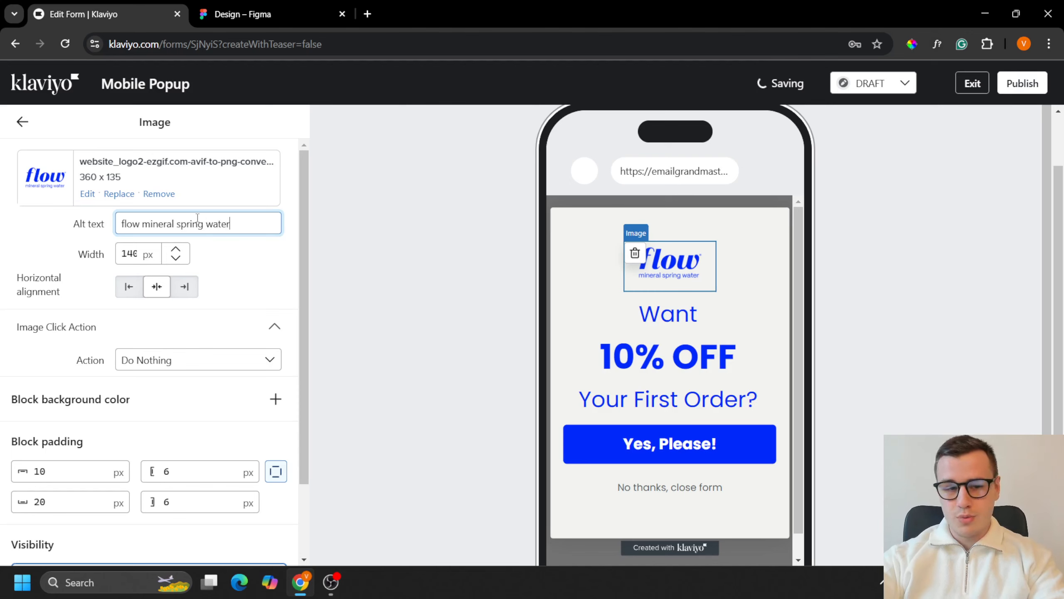
{"action": "type", "text": " logo"}
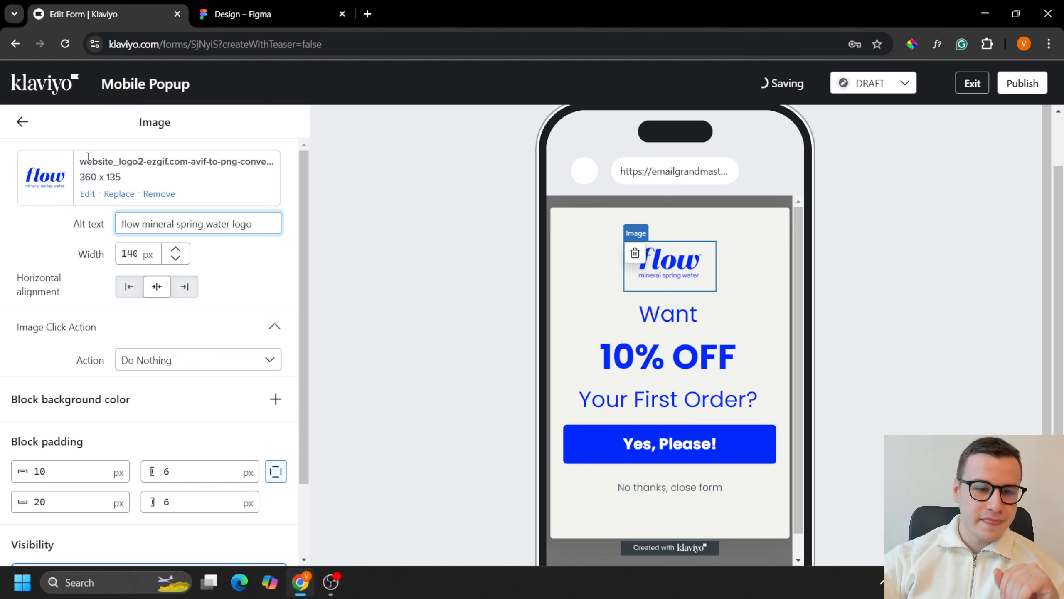
{"action": "left_click", "coordinate": [22, 121]}
Copy the alt text "flow mineral spring water logo" from Step 1's logo to the logo image in Step 2
{"action": "left_click", "coordinate": [656, 262]}
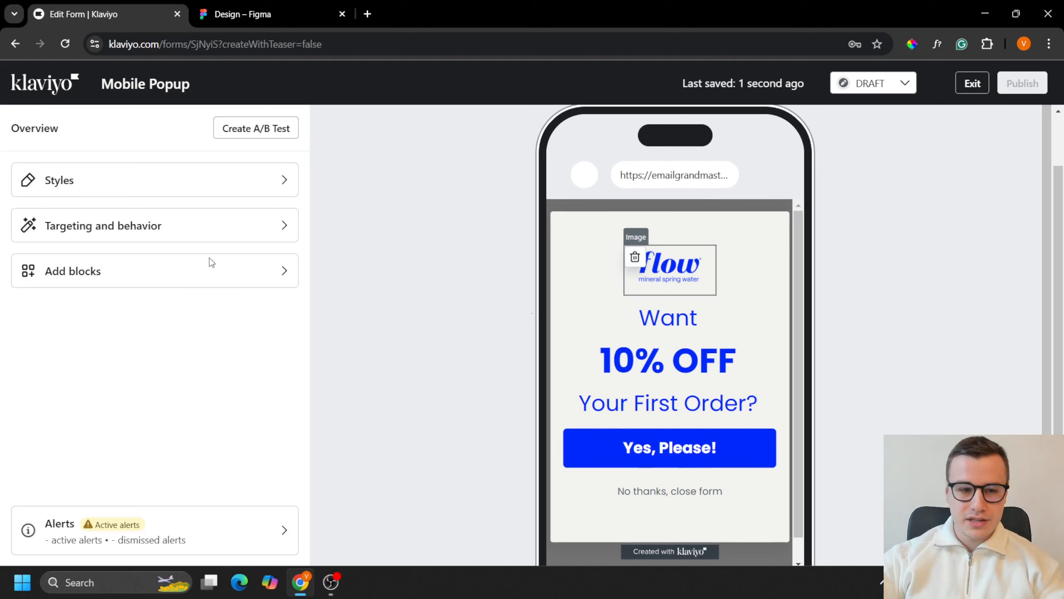
{"action": "left_click", "coordinate": [210, 226]}
{"action": "triple_click", "coordinate": [210, 225]}
{"action": "key", "text": "ctrl+c"}
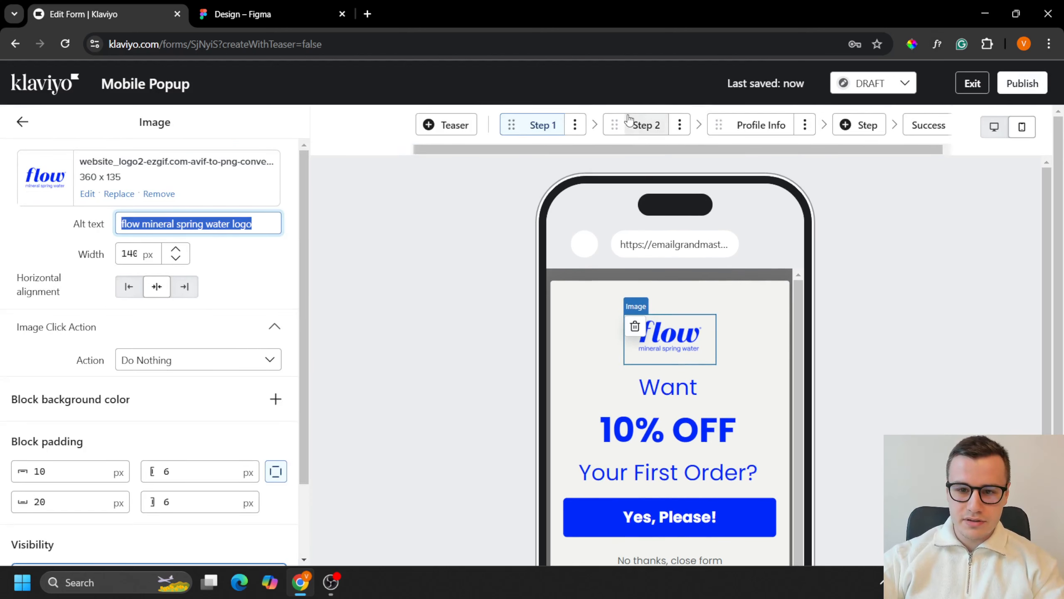
{"action": "left_click", "coordinate": [643, 124]}
{"action": "left_click", "coordinate": [666, 321]}
{"action": "left_click", "coordinate": [178, 217]}
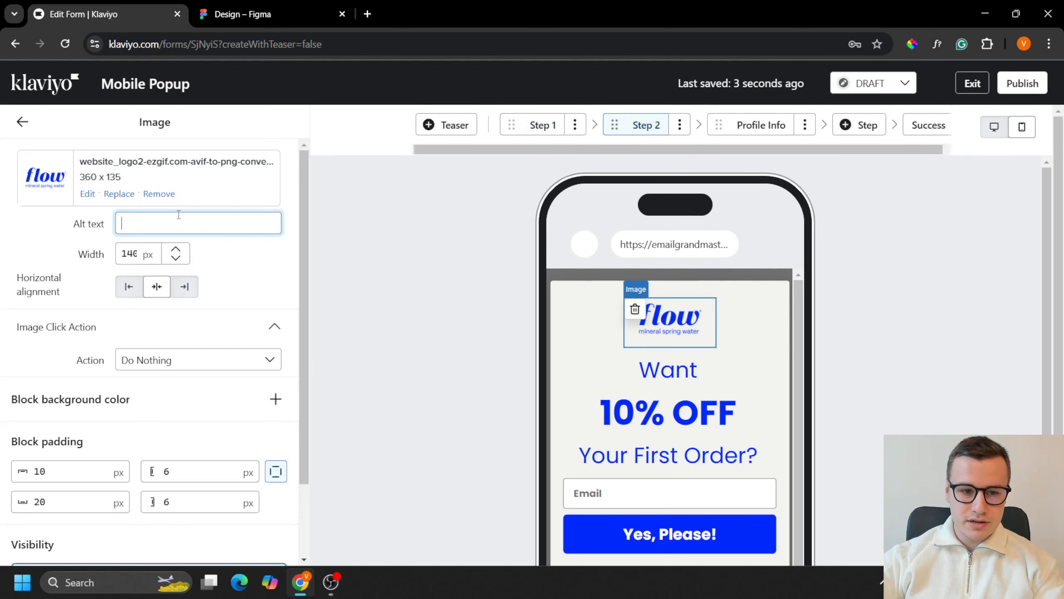
{"action": "key", "text": "ctrl+v"}
{"action": "left_click", "coordinate": [22, 122]}
Change Step 2's headline to "Take 10% OFF Your First Order!", replacing only the first word and the closing punctuation
{"action": "scroll", "coordinate": [637, 331], "scroll_direction": "down", "scroll_amount": 1}
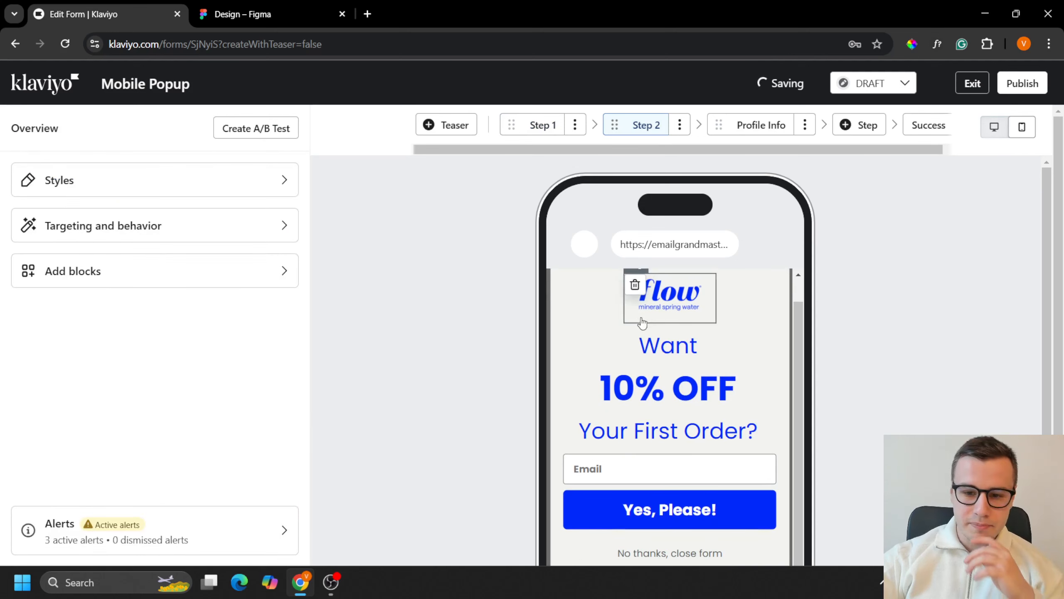
{"action": "left_click", "coordinate": [667, 374]}
{"action": "double_click", "coordinate": [139, 267]}
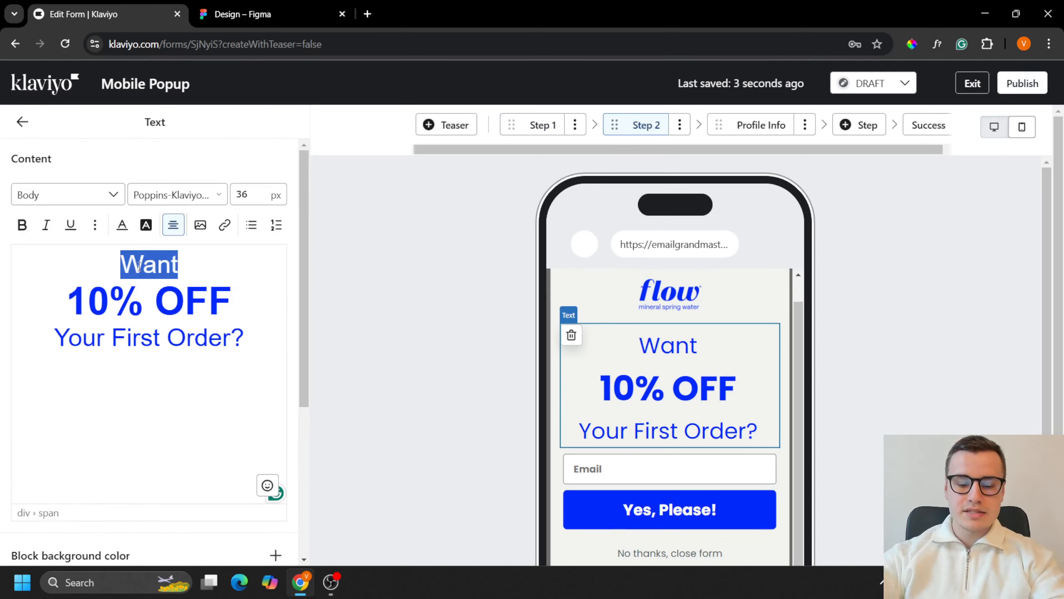
{"action": "type", "text": "Take"}
{"action": "double_click", "coordinate": [237, 341]}
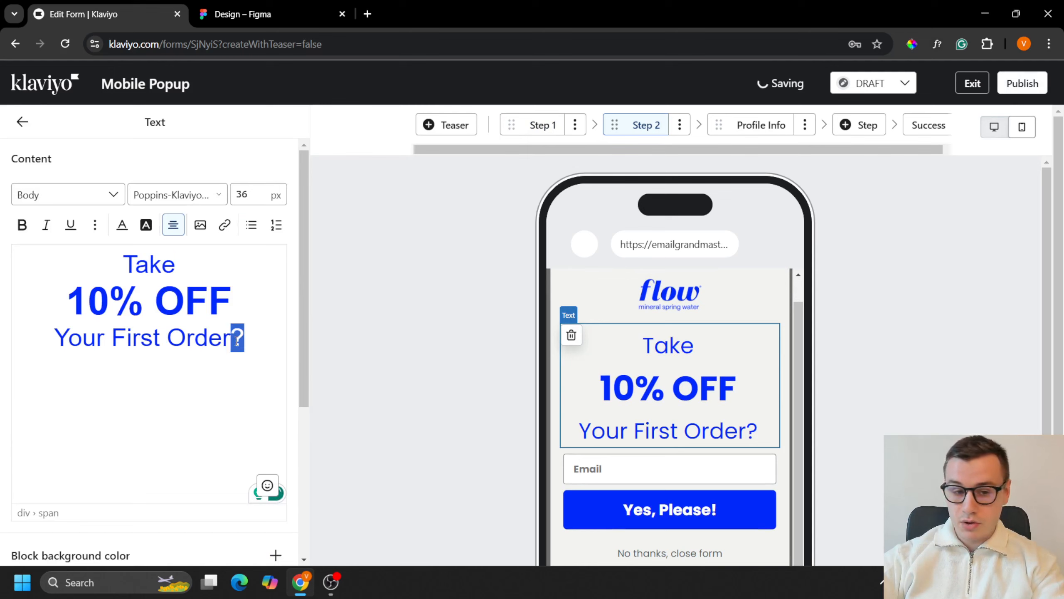
{"action": "type", "text": "!"}
Take the button wording from the Figma step 2 frame, set Step 2's button text to "Unlock My 10% OFF", and set its font size to 24 px
{"action": "scroll", "coordinate": [696, 397], "scroll_direction": "down", "scroll_amount": 3}
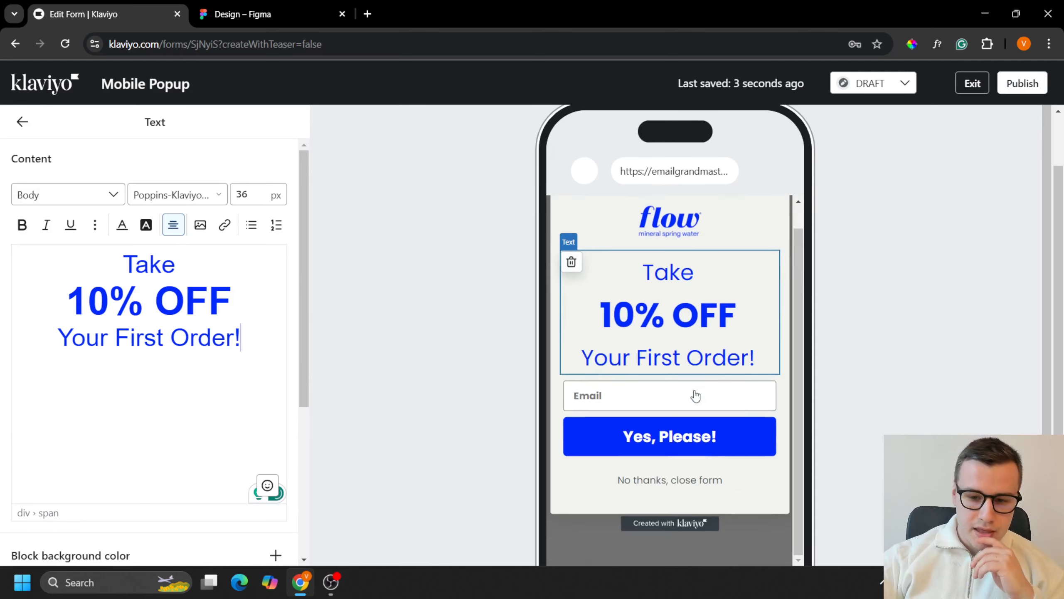
{"action": "left_click", "coordinate": [252, 13]}
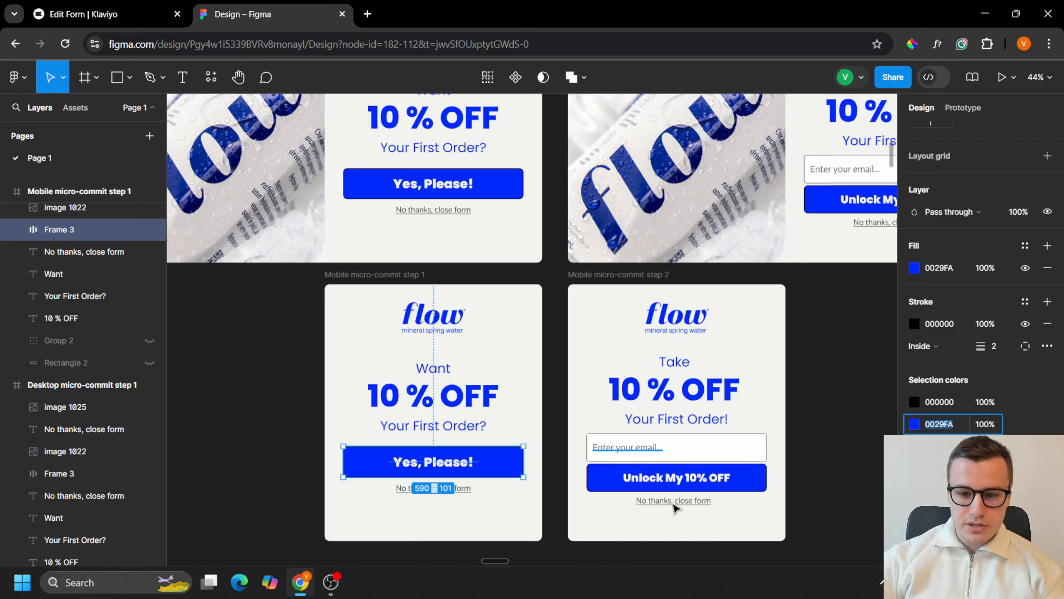
{"action": "left_click", "coordinate": [678, 488]}
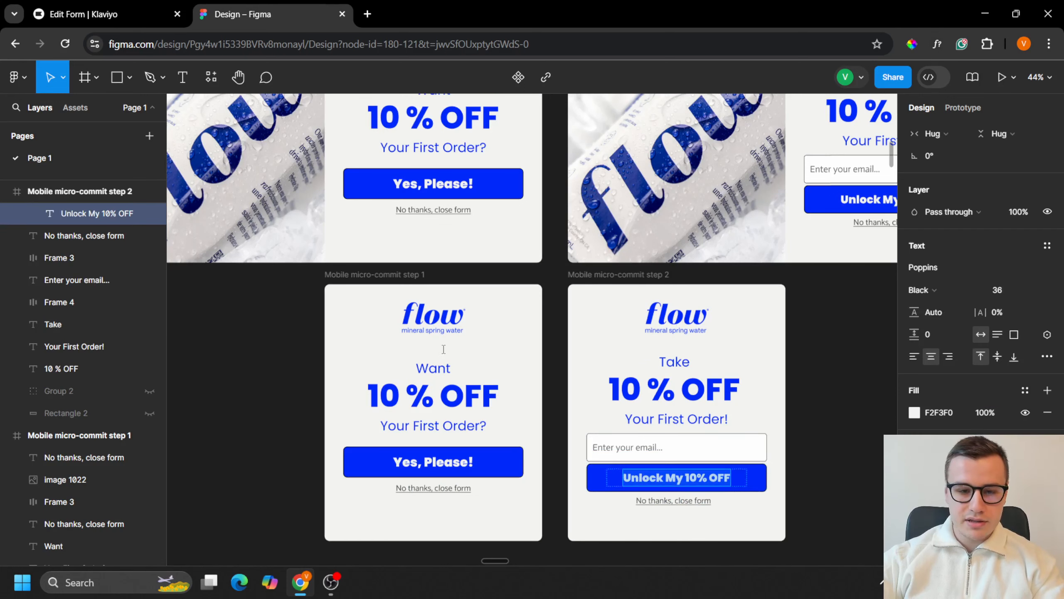
{"action": "key", "text": "ctrl+Tab"}
{"action": "left_click", "coordinate": [672, 449]}
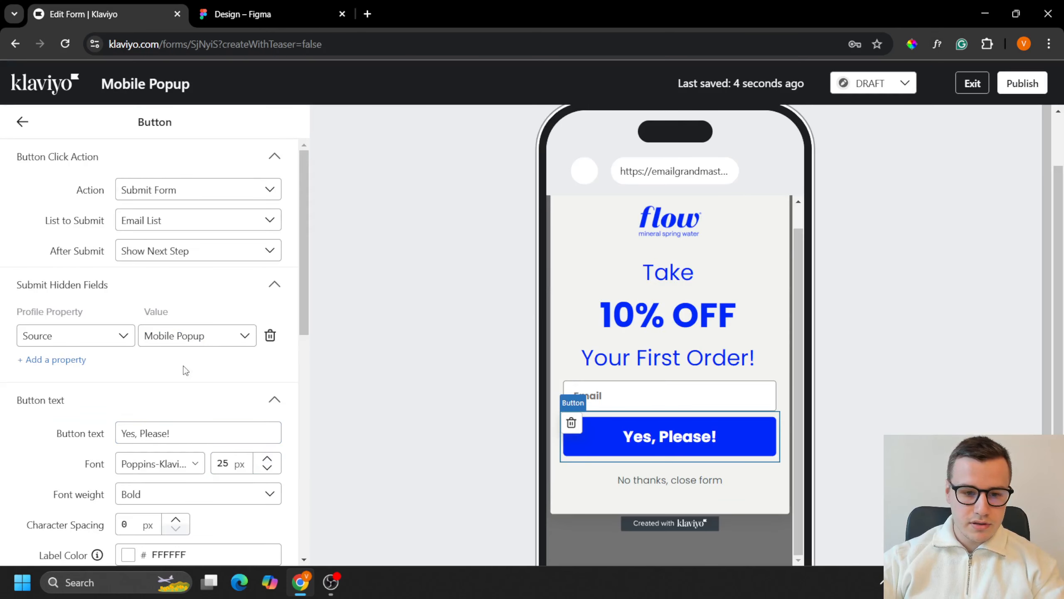
{"action": "triple_click", "coordinate": [192, 424]}
{"action": "type", "text": "Unlock My 10% OFF"}
{"action": "scroll", "coordinate": [195, 432], "scroll_direction": "down", "scroll_amount": 2}
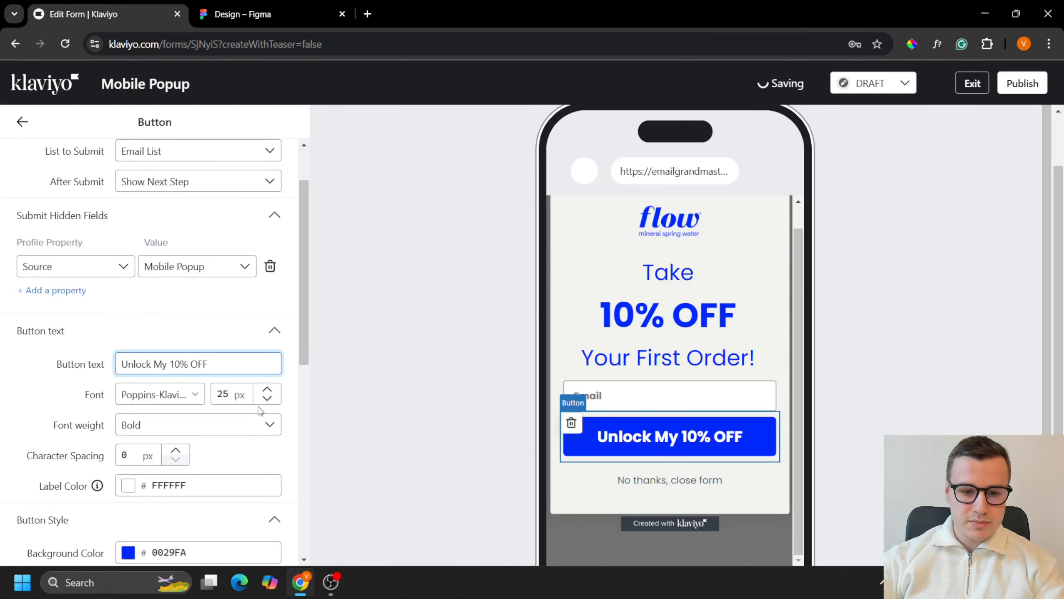
{"action": "left_click", "coordinate": [268, 399]}
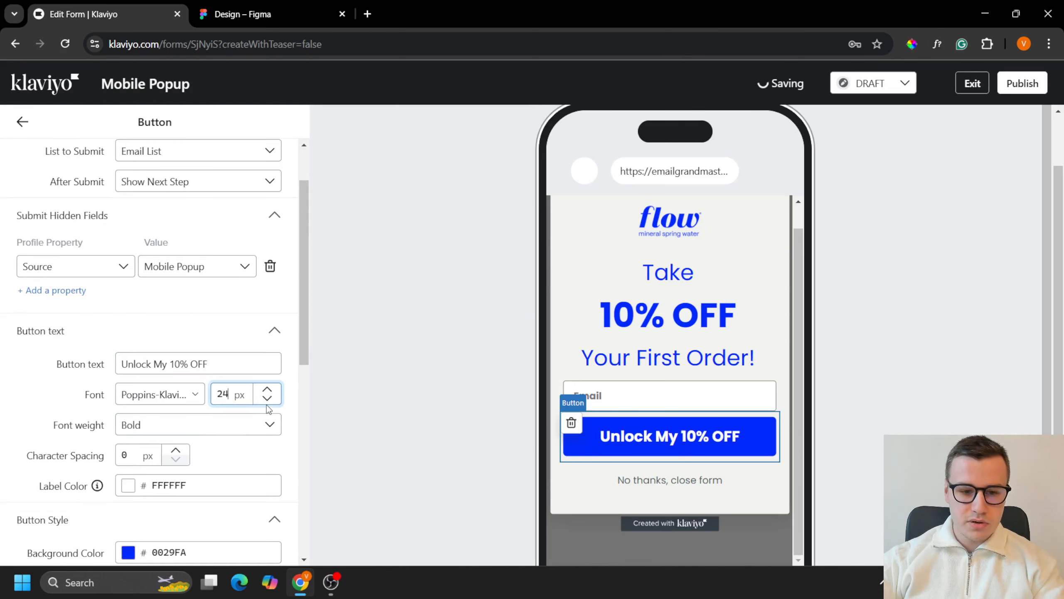
Set the height of the "Unlock My 10% OFF" button to 60 px
{"action": "scroll", "coordinate": [267, 409], "scroll_direction": "down", "scroll_amount": 7}
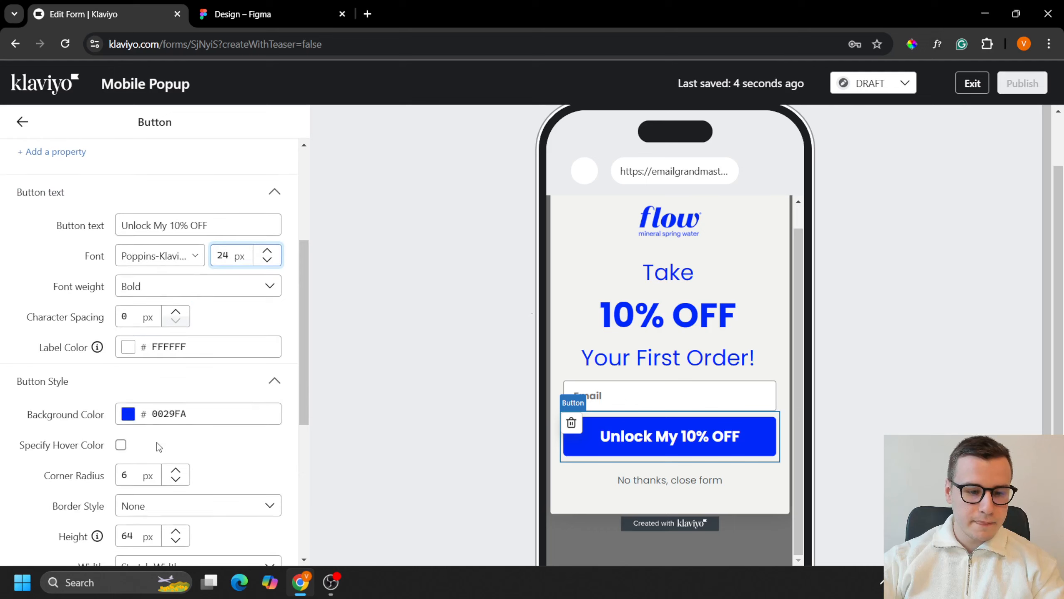
{"action": "scroll", "coordinate": [145, 440], "scroll_direction": "up", "scroll_amount": 3}
{"action": "double_click", "coordinate": [133, 463]}
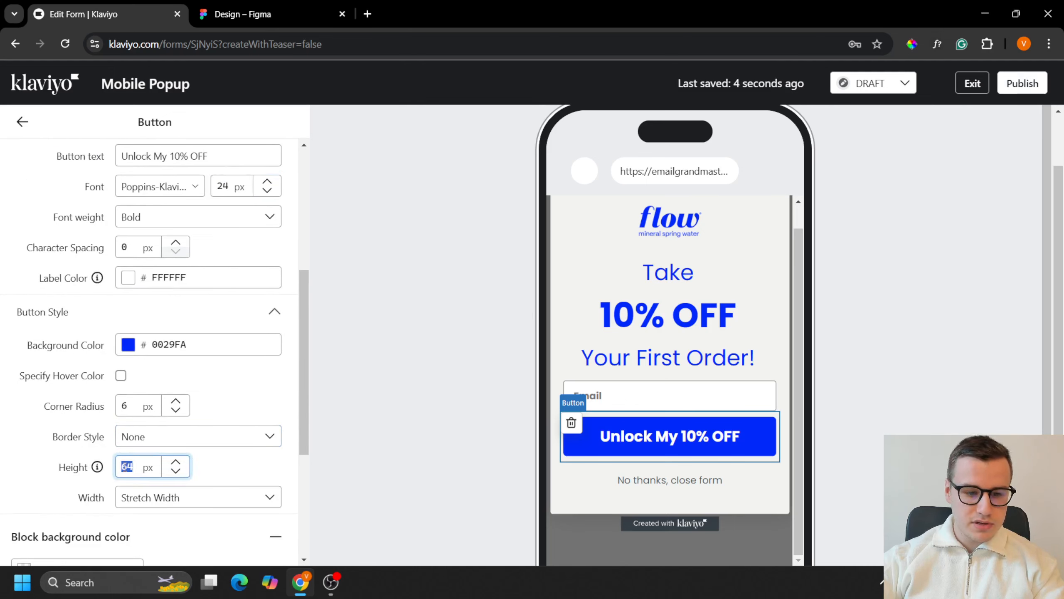
{"action": "type", "text": "60"}
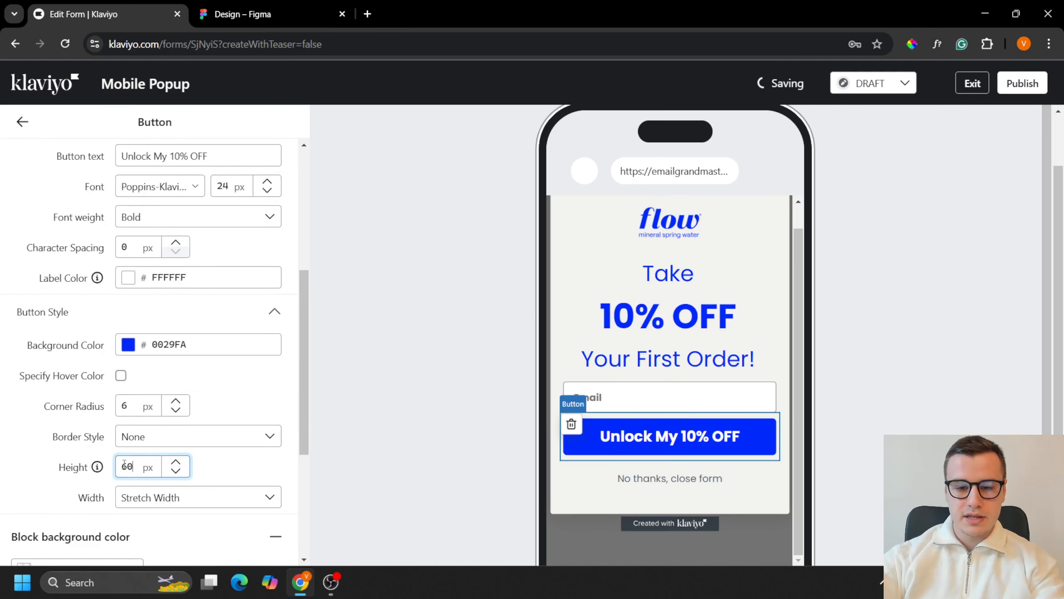
Set the placeholder text of Step 2's email input to "Enter your email...", matching the wording in the Figma design
{"action": "left_click", "coordinate": [688, 404]}
{"action": "scroll", "coordinate": [148, 285], "scroll_direction": "up", "scroll_amount": 5}
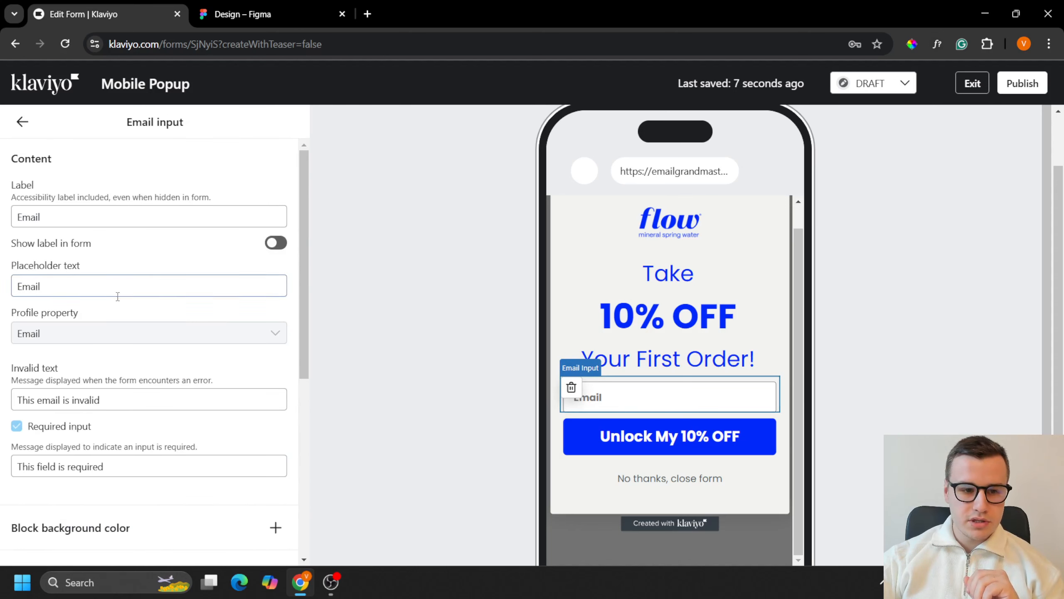
{"action": "left_click", "coordinate": [107, 285]}
{"action": "left_click", "coordinate": [243, 14]}
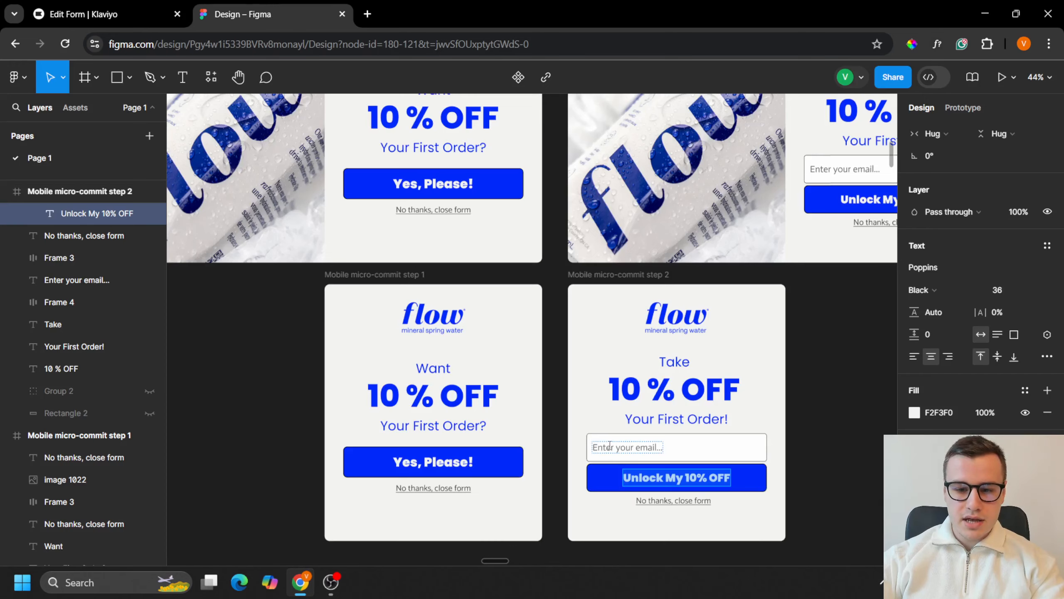
{"action": "left_click", "coordinate": [84, 13]}
{"action": "key", "text": "ctrl+a"}
{"action": "type", "text": "Ent"}
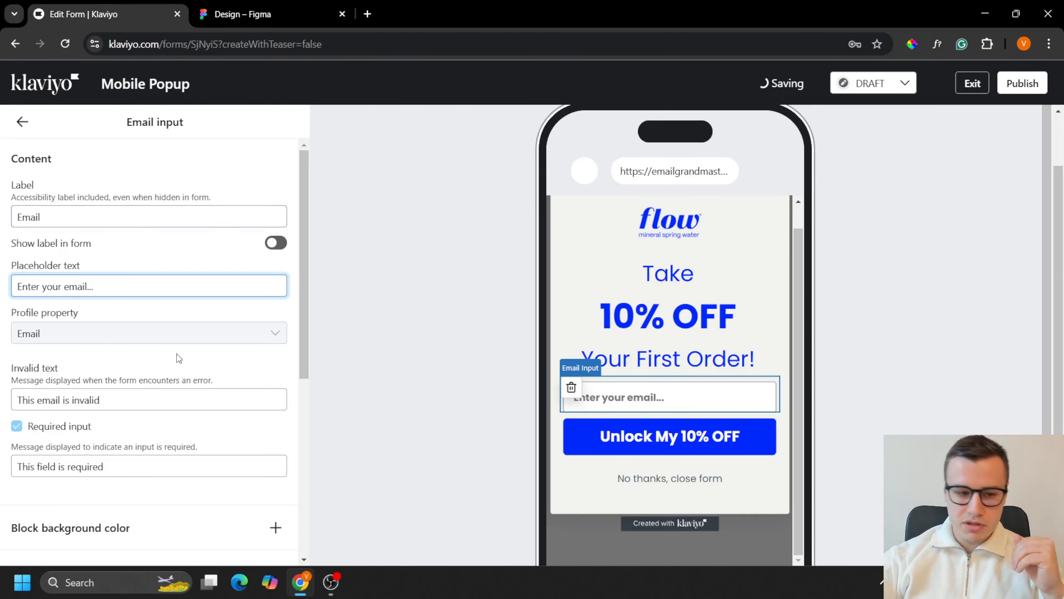
Open the shared input field styles from the email input and set the input border color to black, 000000
{"action": "scroll", "coordinate": [131, 340], "scroll_direction": "down", "scroll_amount": 5}
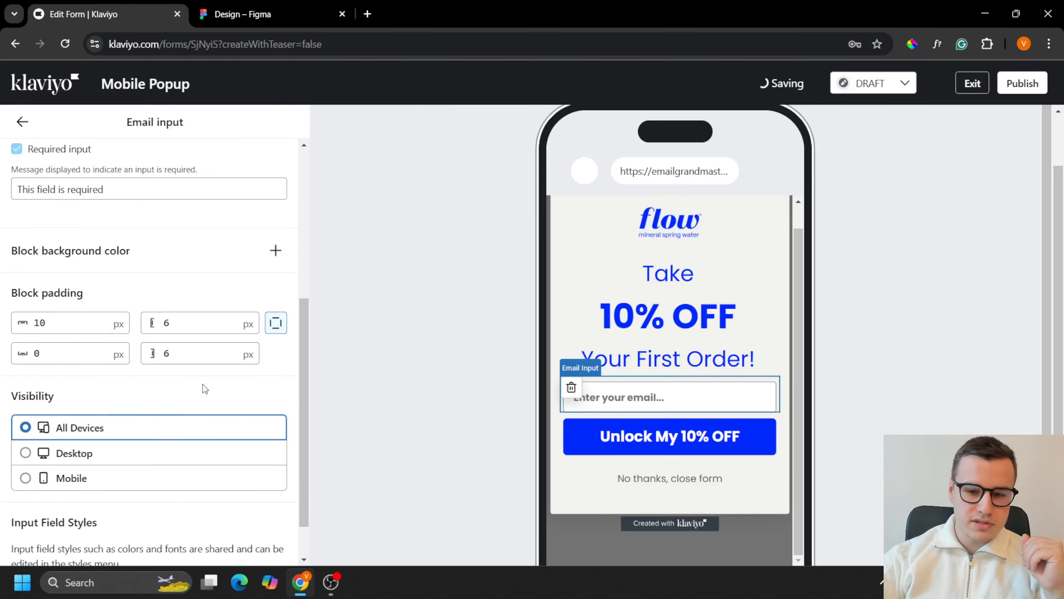
{"action": "scroll", "coordinate": [222, 415], "scroll_direction": "down", "scroll_amount": 2}
{"action": "left_click", "coordinate": [108, 543]}
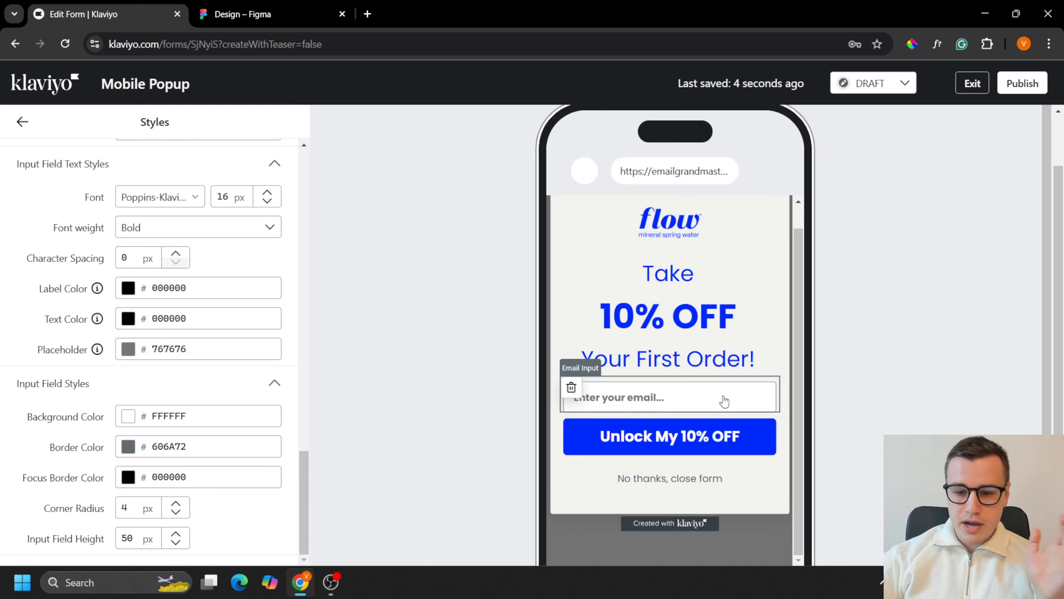
{"action": "left_click", "coordinate": [126, 447]}
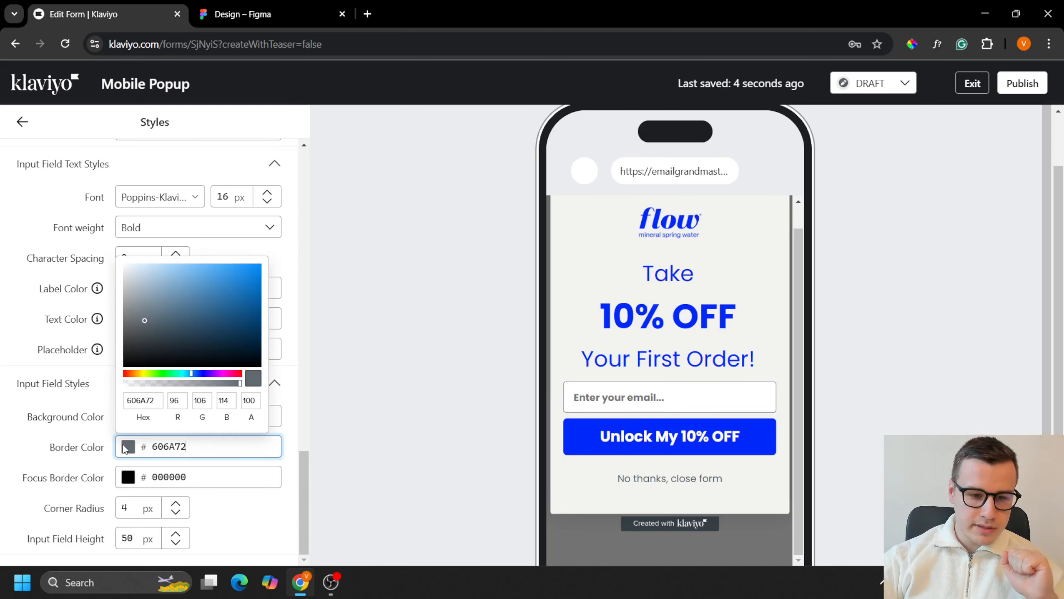
{"action": "left_click_drag", "start_coordinate": [128, 366], "coordinate": [124, 372]}
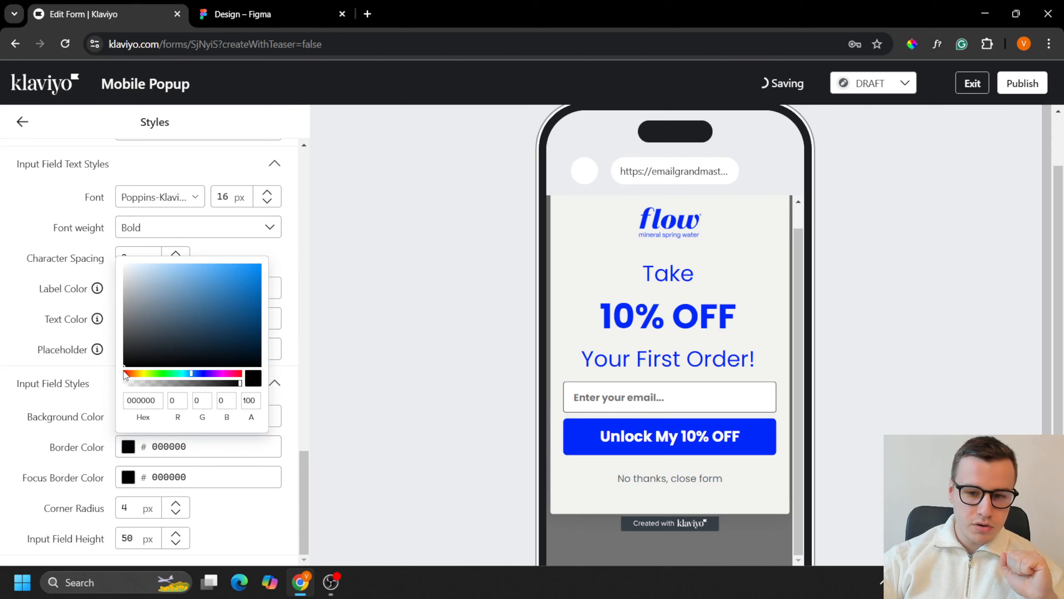
{"action": "left_click", "coordinate": [204, 548]}
Set the input field height to 58 px and return to the form overview
{"action": "double_click", "coordinate": [130, 537]}
{"action": "type", "text": "58"}
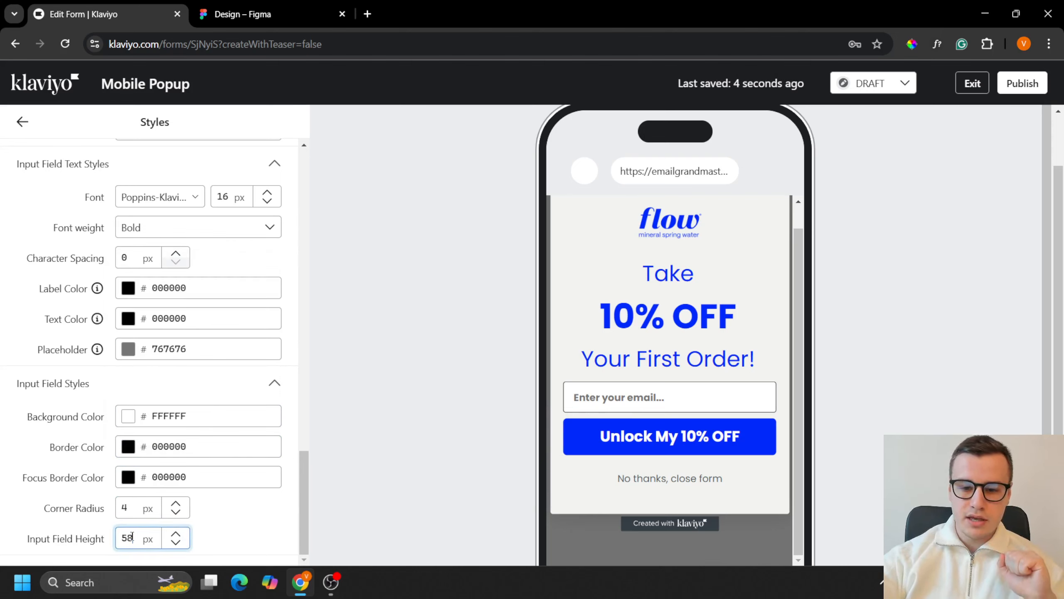
{"action": "left_click", "coordinate": [22, 122]}
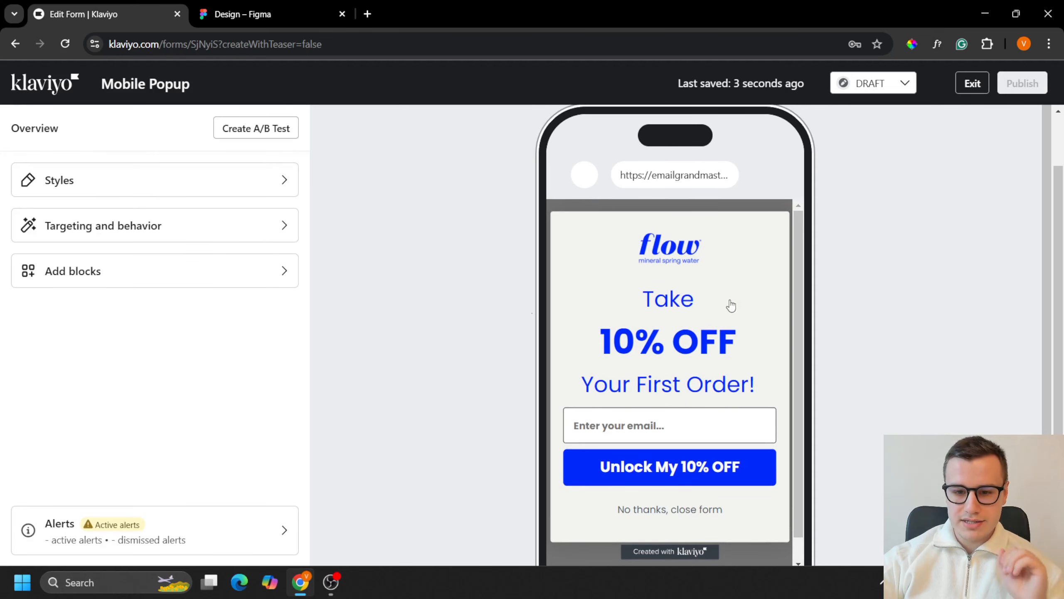
Check Step 1 and Step 2 of the form, and delete the Profile Info step
{"action": "left_click", "coordinate": [540, 125]}
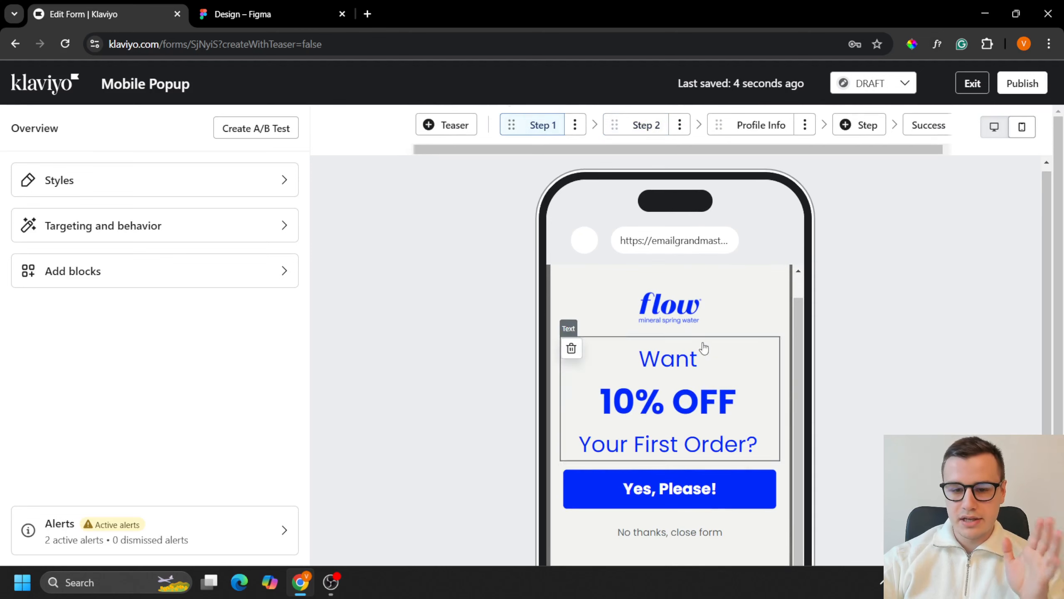
{"action": "left_click", "coordinate": [651, 125]}
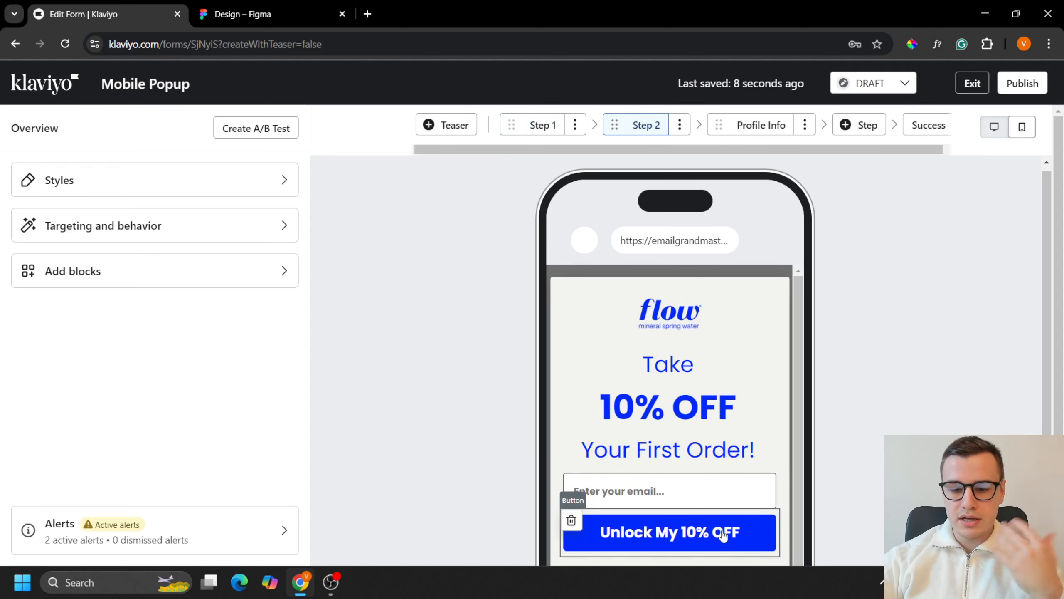
{"action": "left_click", "coordinate": [771, 125]}
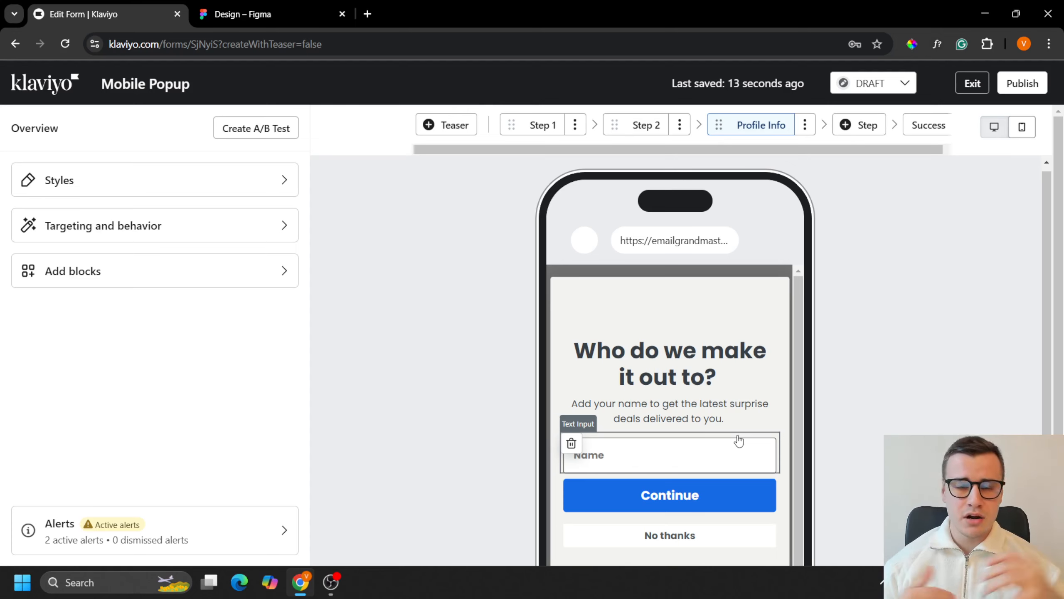
{"action": "left_click", "coordinate": [805, 125]}
{"action": "left_click", "coordinate": [786, 205]}
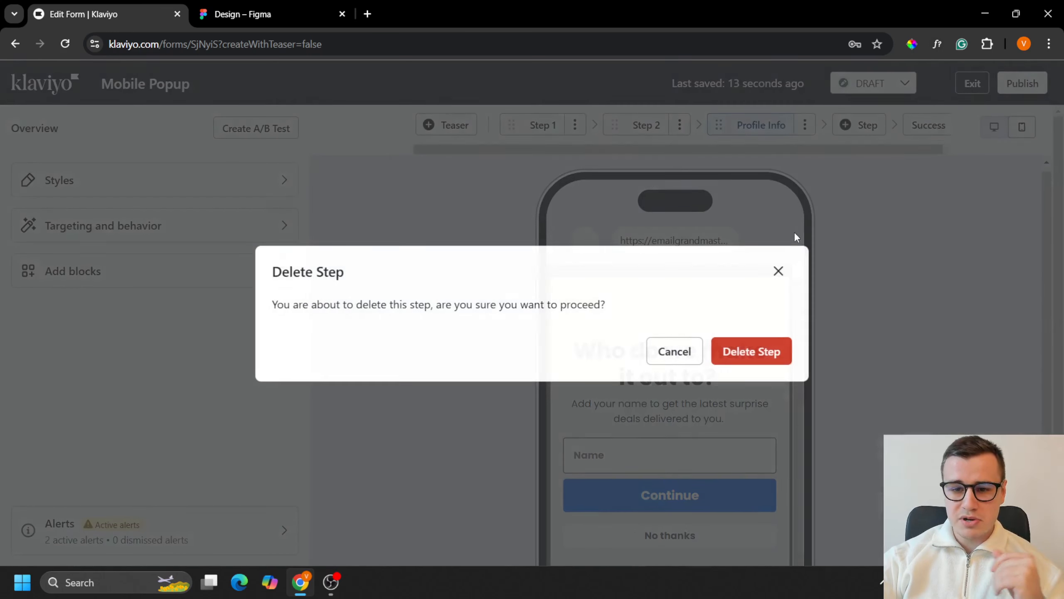
{"action": "left_click", "coordinate": [717, 356]}
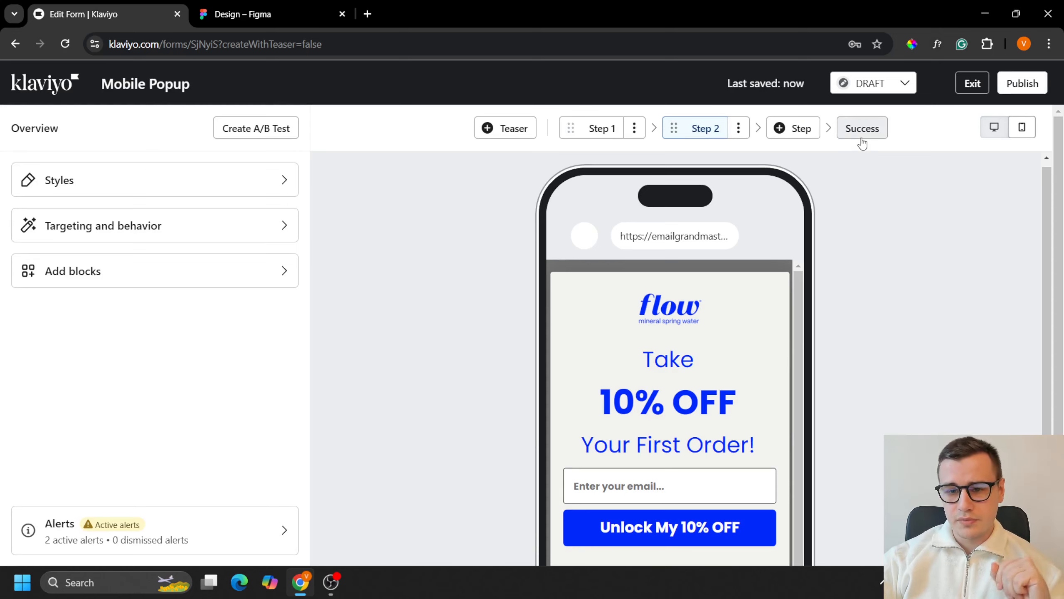
Add an image block above the "Thanks for signing up!" heading in the Success step, using the flow logo from the image library
{"action": "left_click", "coordinate": [859, 134]}
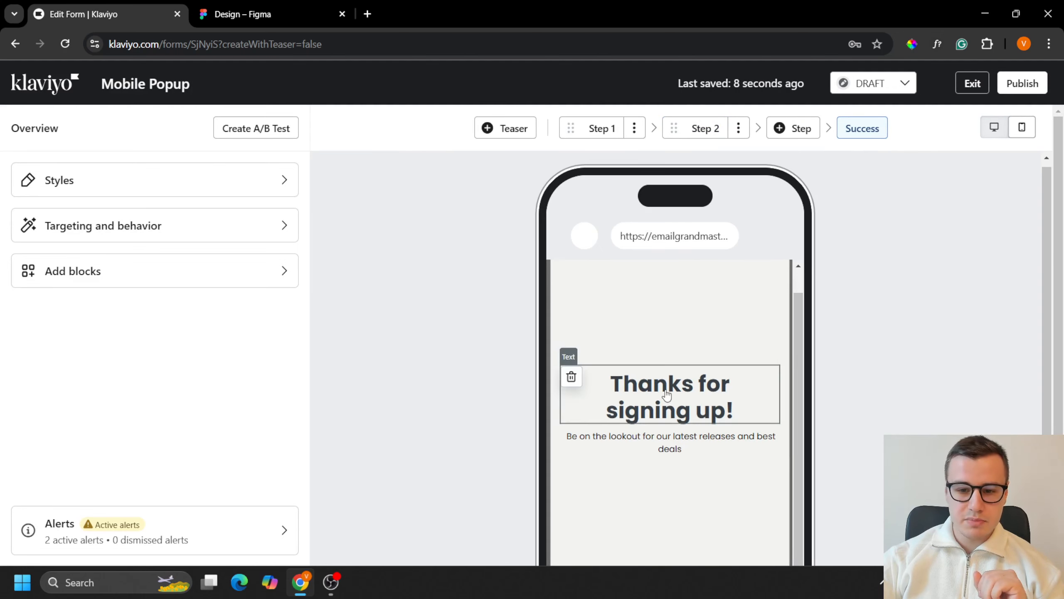
{"action": "left_click", "coordinate": [128, 279]}
{"action": "scroll", "coordinate": [147, 239], "scroll_direction": "up", "scroll_amount": 5}
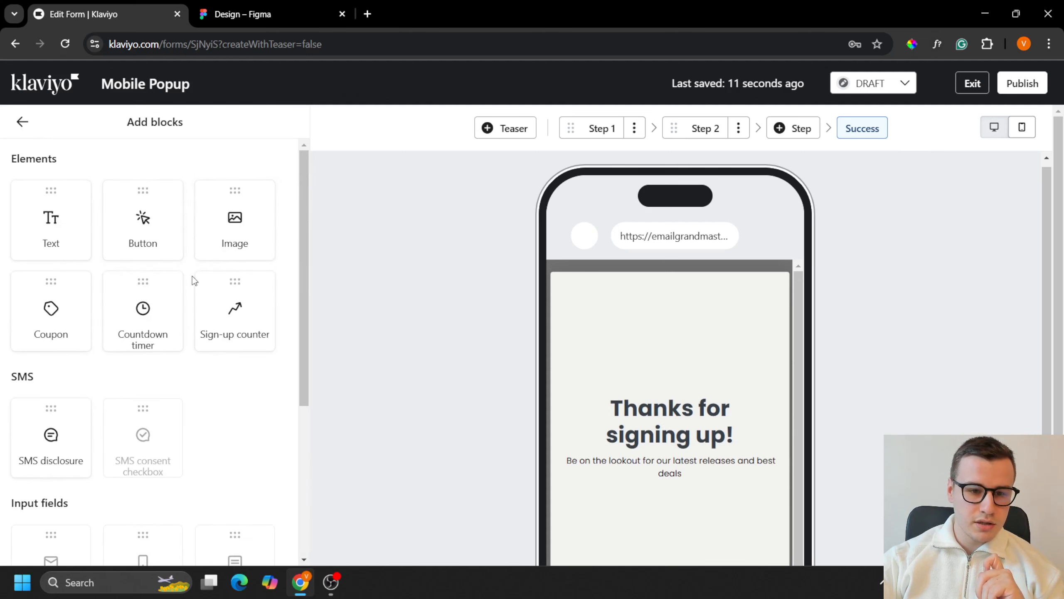
{"action": "left_click_drag", "start_coordinate": [212, 228], "coordinate": [664, 400]}
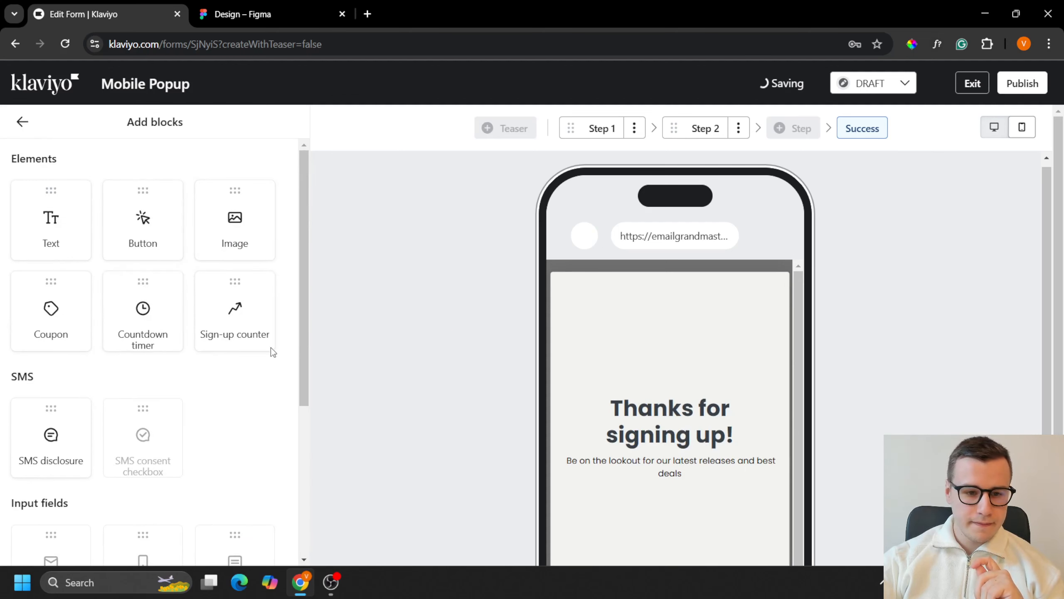
{"action": "left_click", "coordinate": [143, 295]}
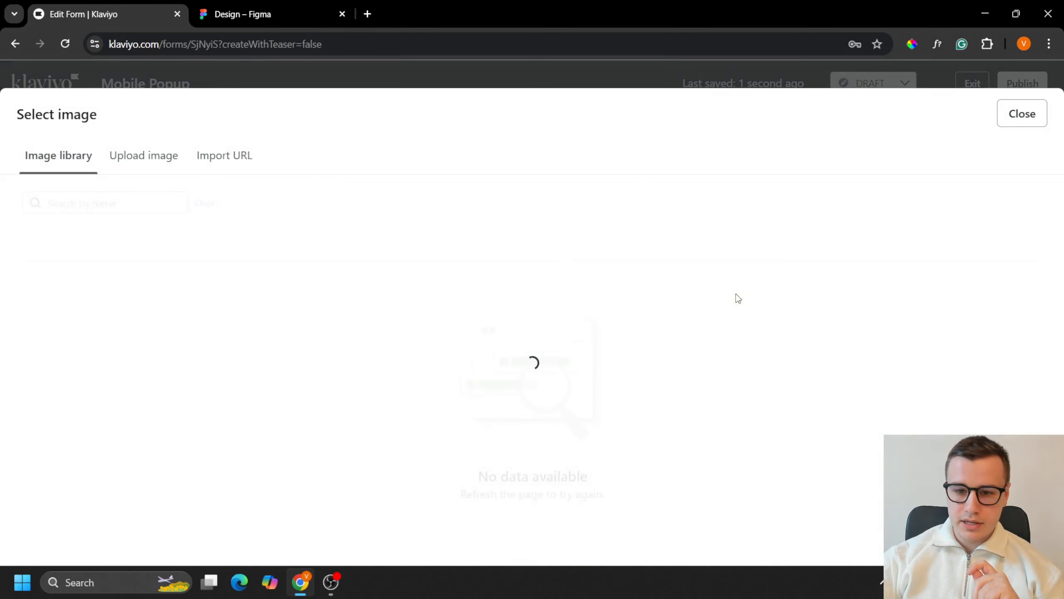
{"action": "left_click", "coordinate": [1001, 368]}
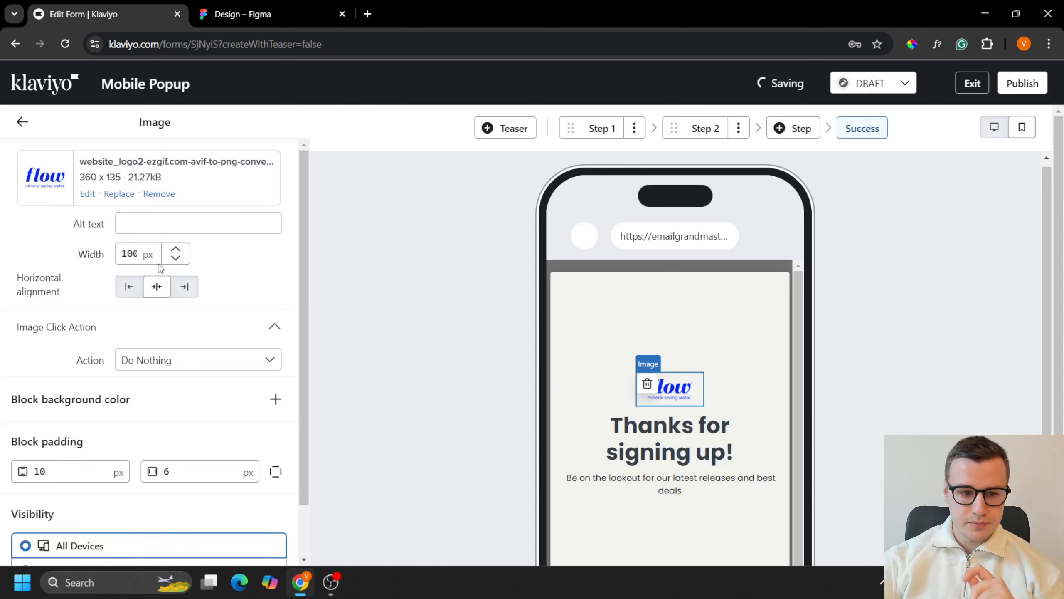
Set the Success step logo's width to 140 px and its alt text to "Flow ineral spring water logo"
{"action": "double_click", "coordinate": [129, 254]}
{"action": "type", "text": "140"}
{"action": "left_click", "coordinate": [135, 226]}
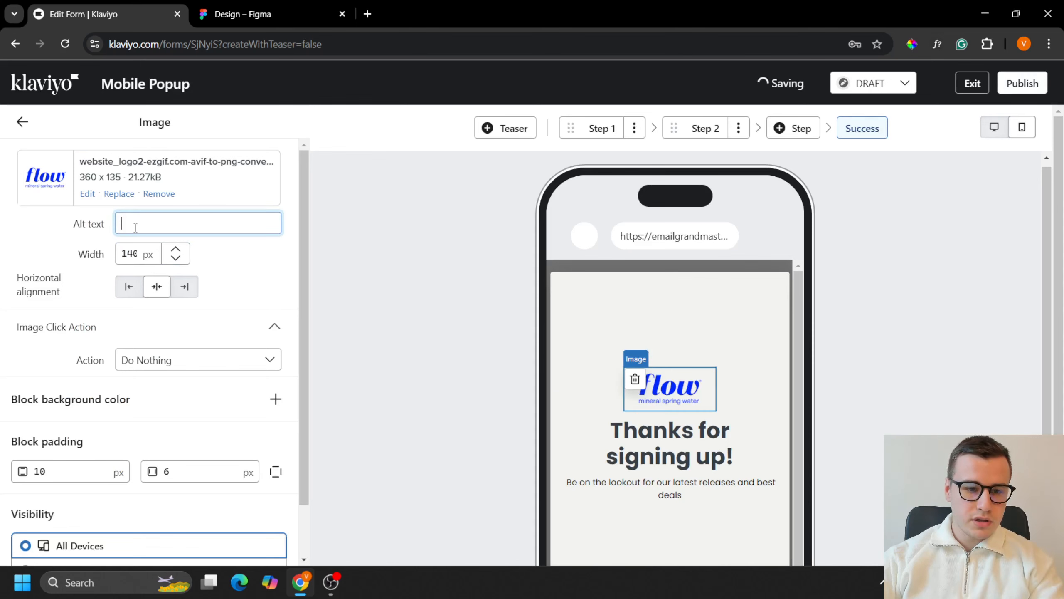
{"action": "type", "text": "Unlock My 10% OFF"}
{"action": "key", "text": "ctrl+a"}
{"action": "type", "text": "F"}
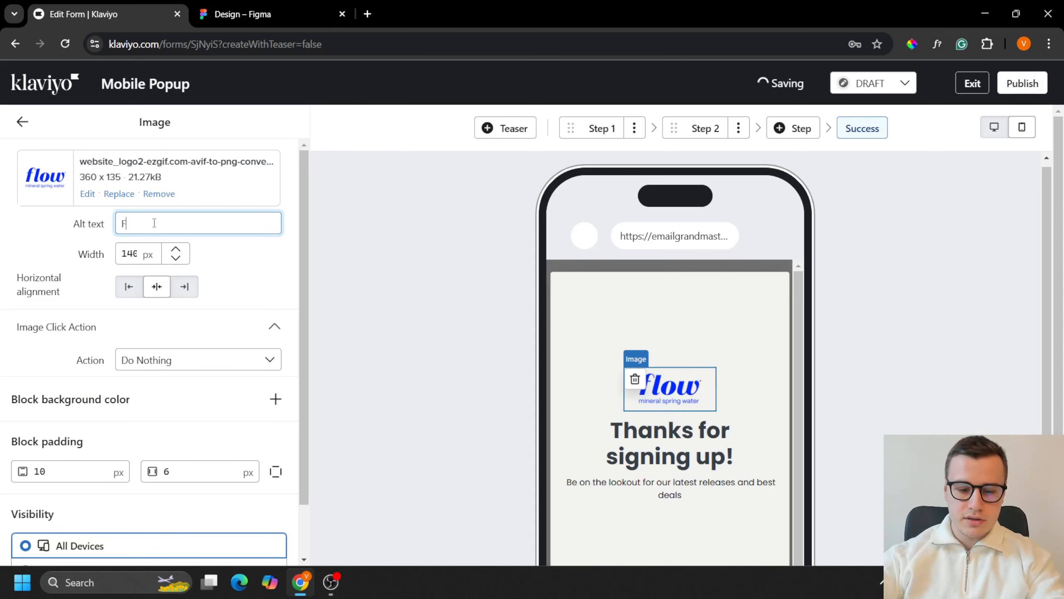
{"action": "type", "text": "low mineral spring water logo"}
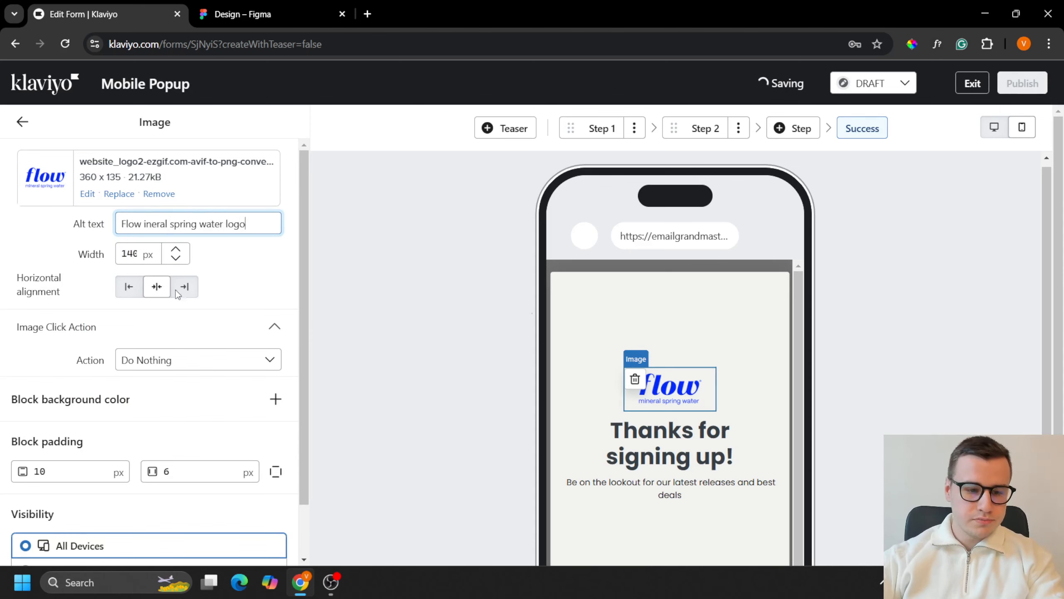
Split the logo block's padding into individual sides and set the bottom padding to 20 px
{"action": "scroll", "coordinate": [175, 289], "scroll_direction": "down", "scroll_amount": 1}
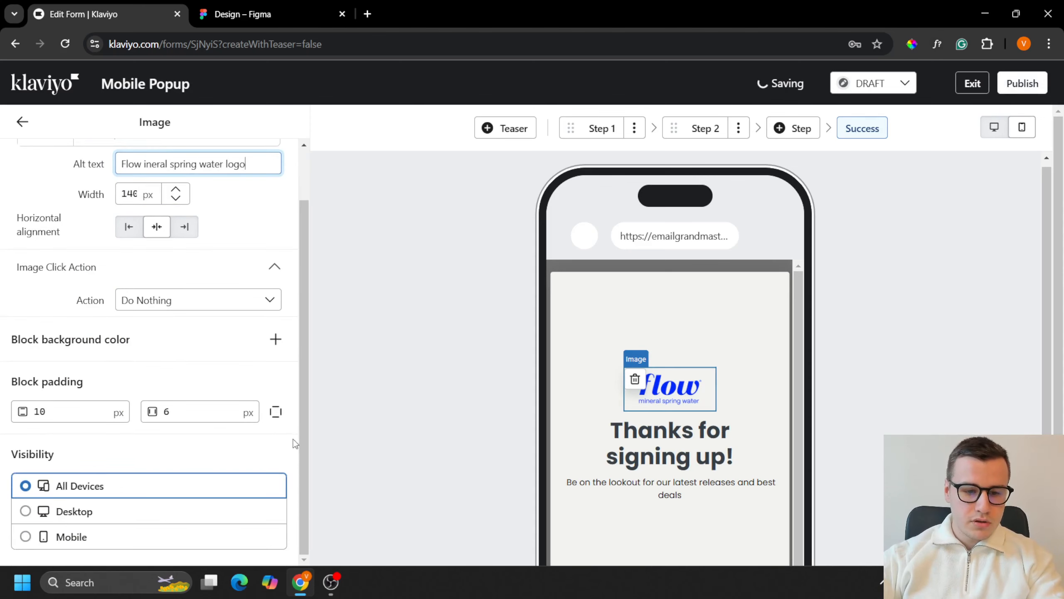
{"action": "left_click", "coordinate": [276, 411]}
{"action": "double_click", "coordinate": [41, 448]}
{"action": "type", "text": "20"}
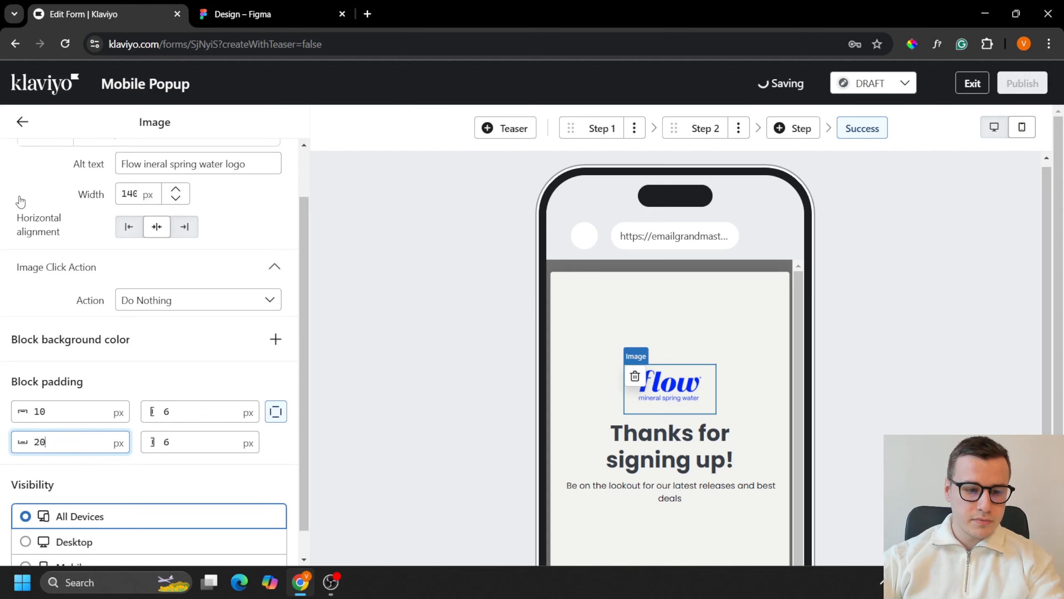
{"action": "left_click", "coordinate": [23, 127]}
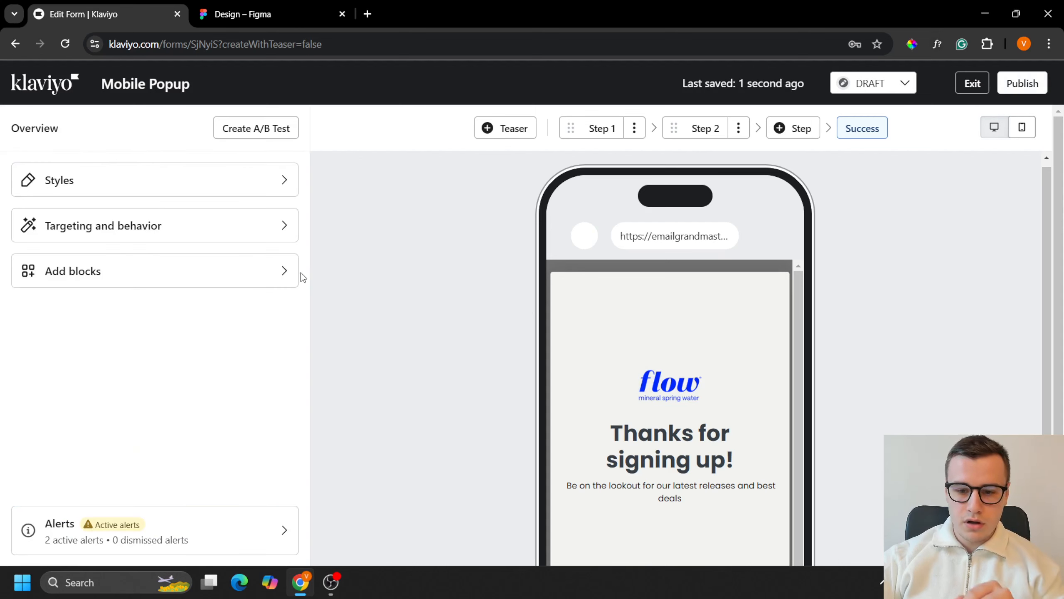
Replace the Success step's heading text with "Welcome In!"
{"action": "left_click", "coordinate": [678, 454]}
{"action": "left_click", "coordinate": [167, 264]}
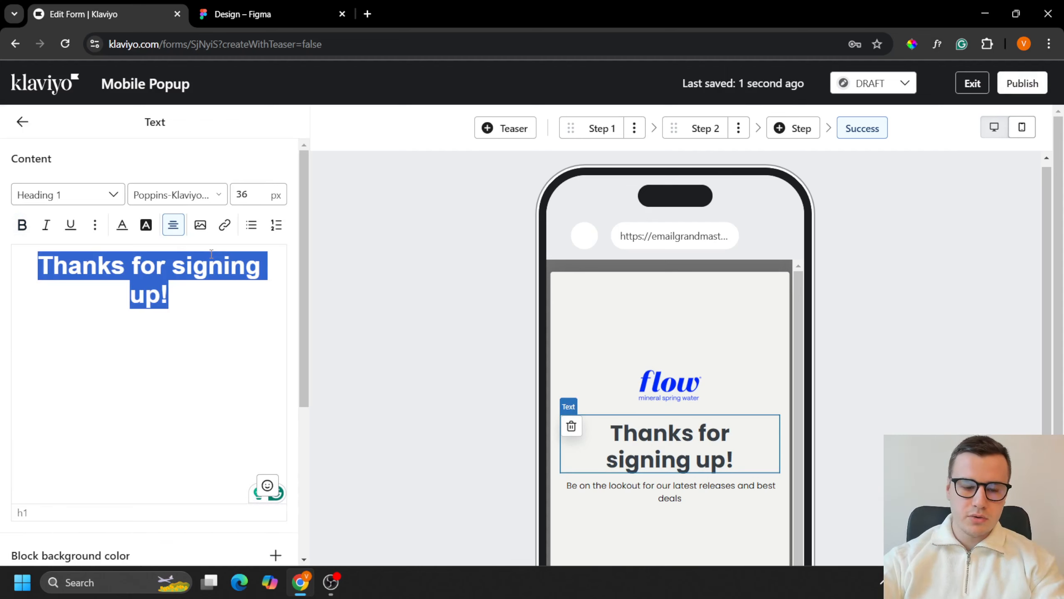
{"action": "type", "text": "Welcome In!"}
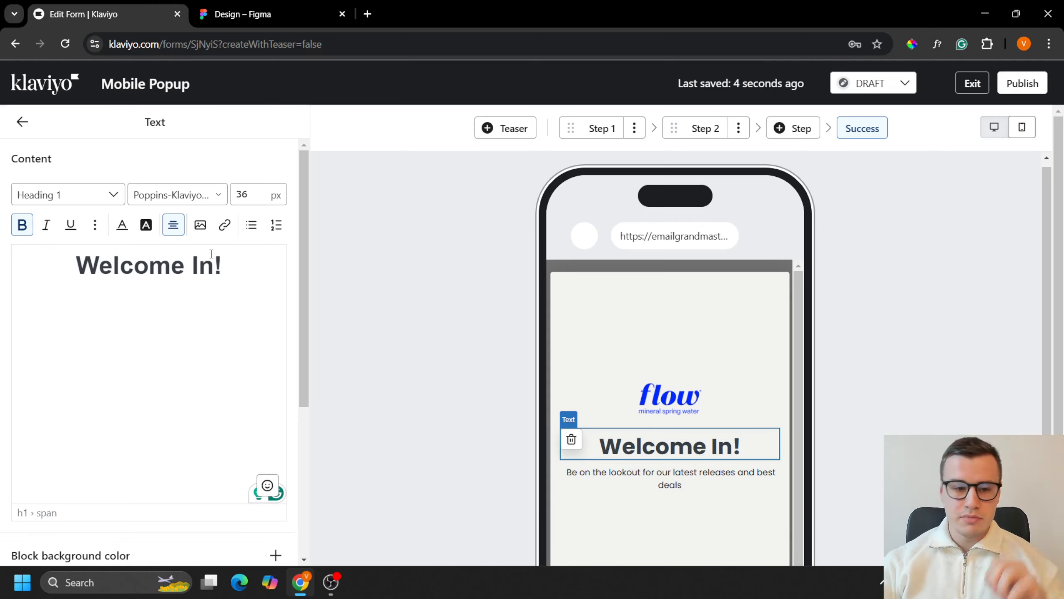
Copy the blue fill 0029FA from the "10 % OFF" text in Figma and apply it to the "Welcome In!" heading in Klaviyo
{"action": "key", "text": "ctrl+a"}
{"action": "left_click", "coordinate": [243, 14]}
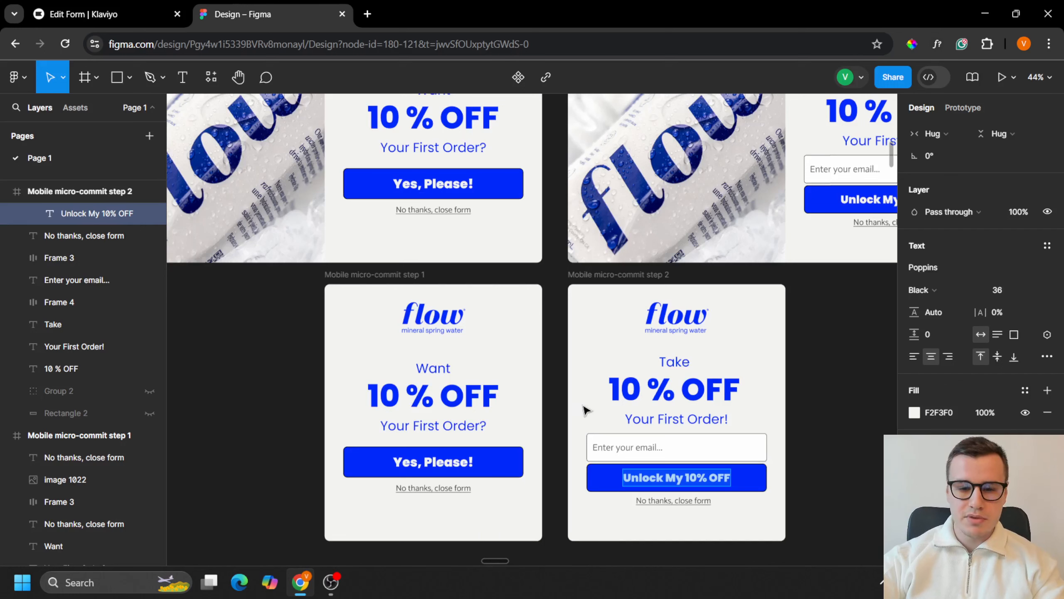
{"action": "left_click", "coordinate": [460, 394]}
{"action": "left_click", "coordinate": [939, 412]}
{"action": "key", "text": "ctrl+c"}
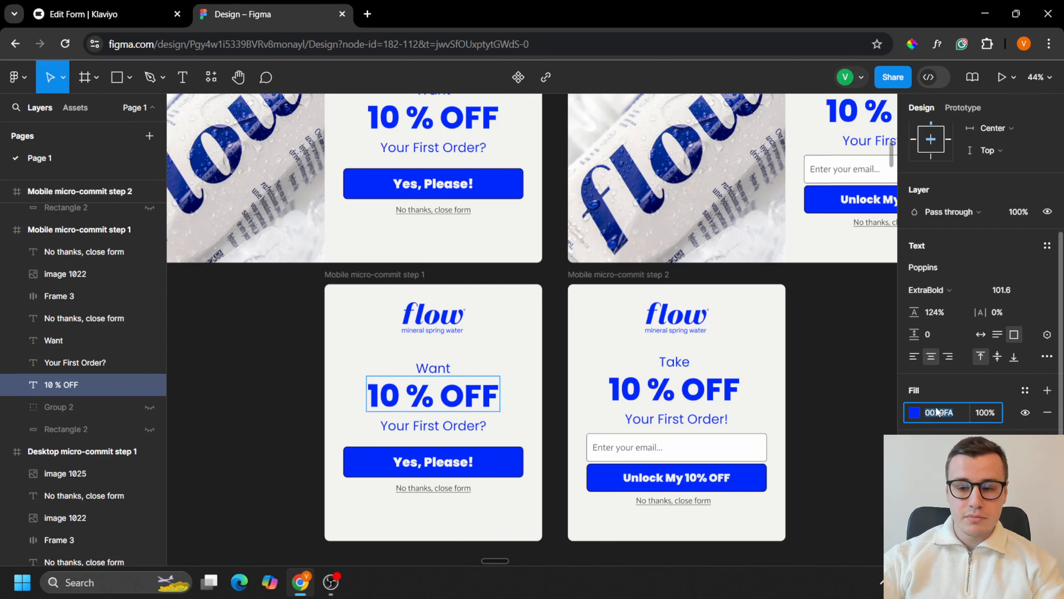
{"action": "left_click", "coordinate": [122, 5]}
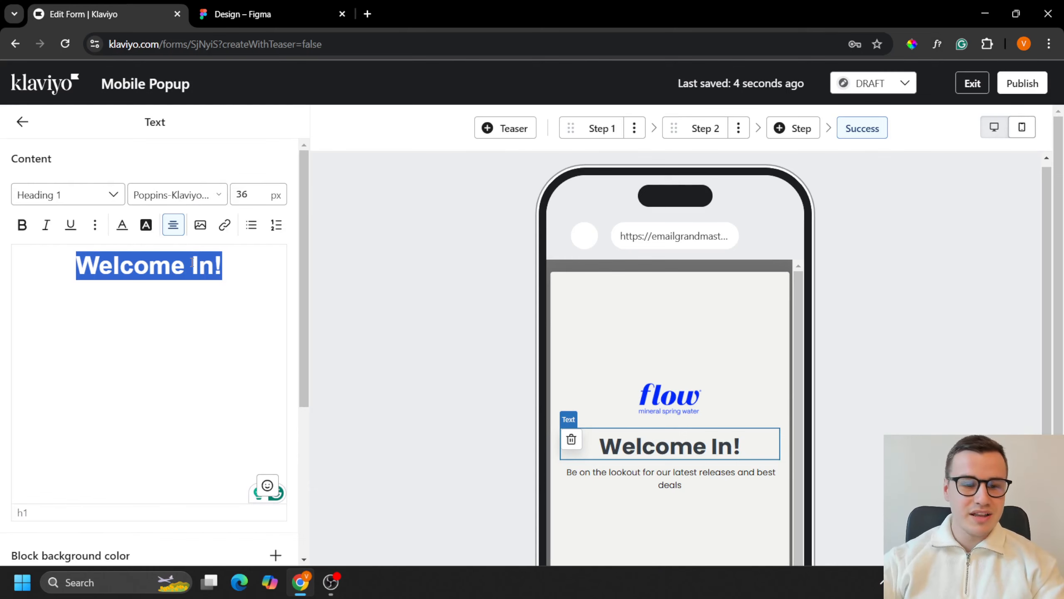
{"action": "left_click", "coordinate": [122, 225]}
{"action": "key", "text": "ctrl+v"}
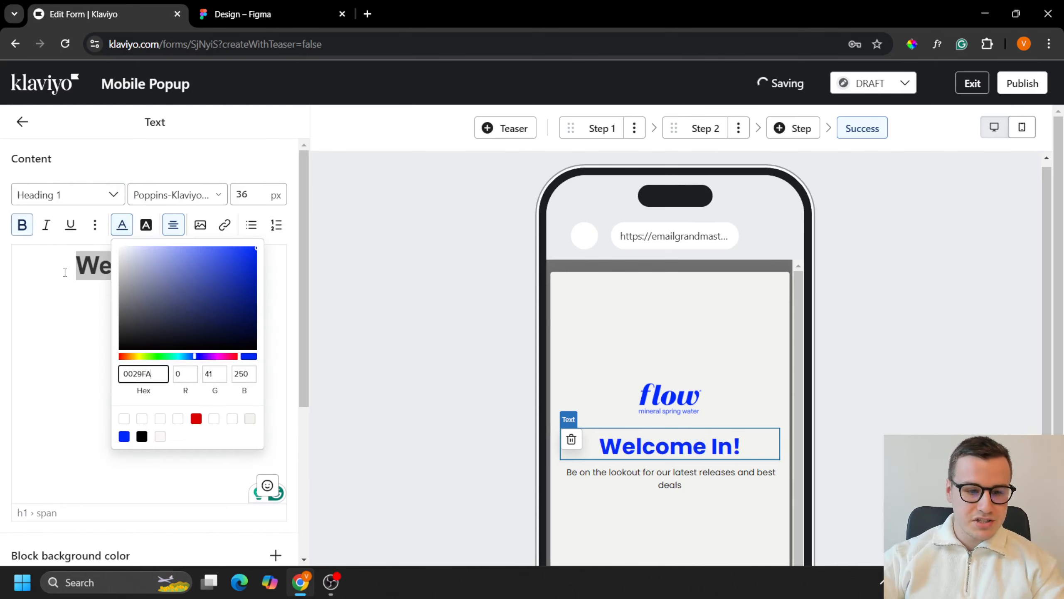
{"action": "left_click", "coordinate": [22, 121]}
Replace the text below the "Welcome In!" heading with "Check your email inbox to find your 10% off discount code!"
{"action": "left_click", "coordinate": [711, 496]}
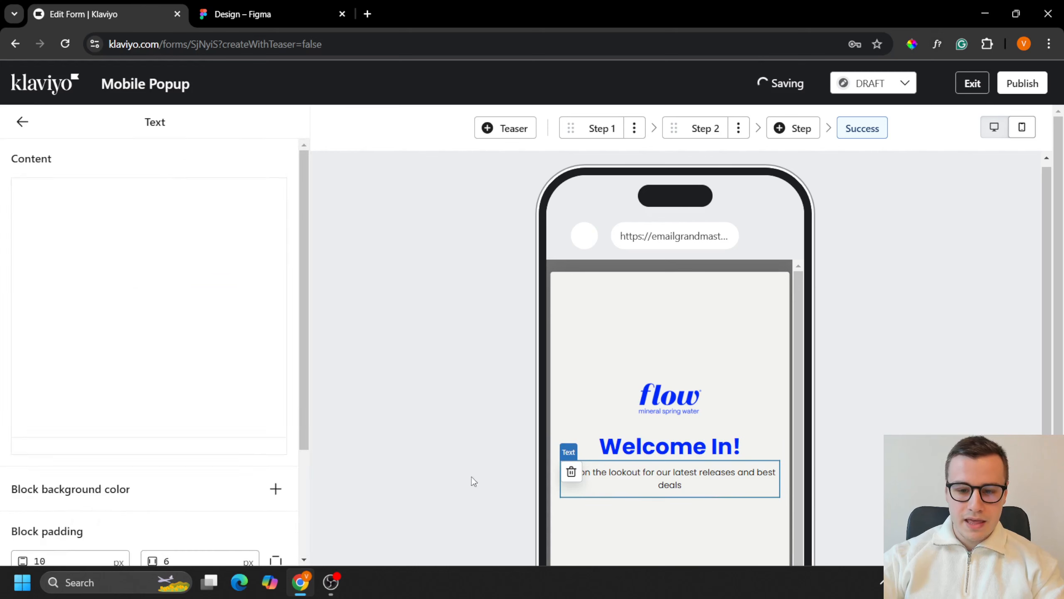
{"action": "key", "text": "ctrl+a"}
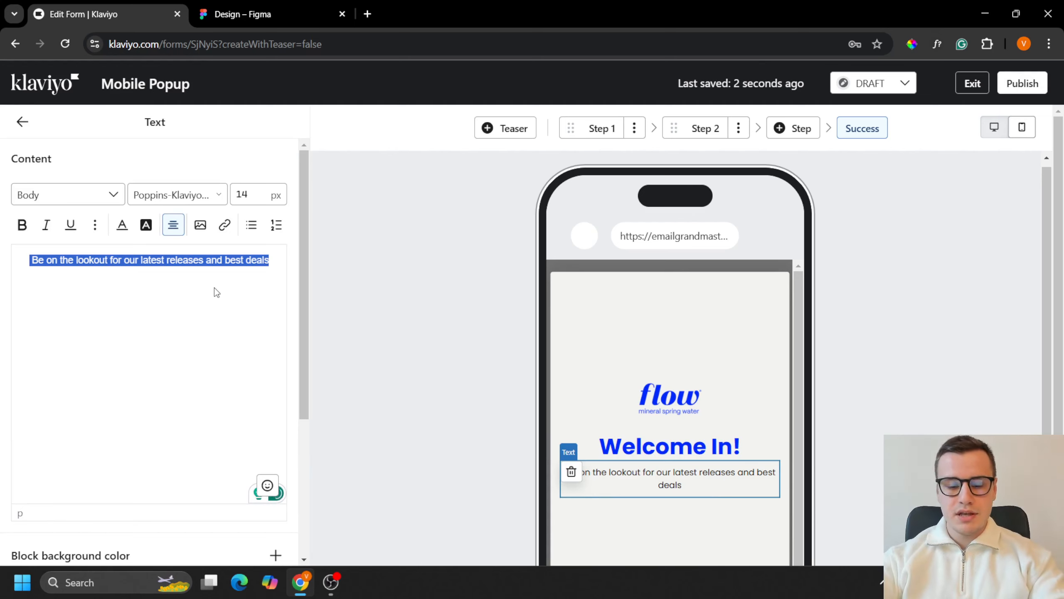
{"action": "type", "text": "Check your email i"}
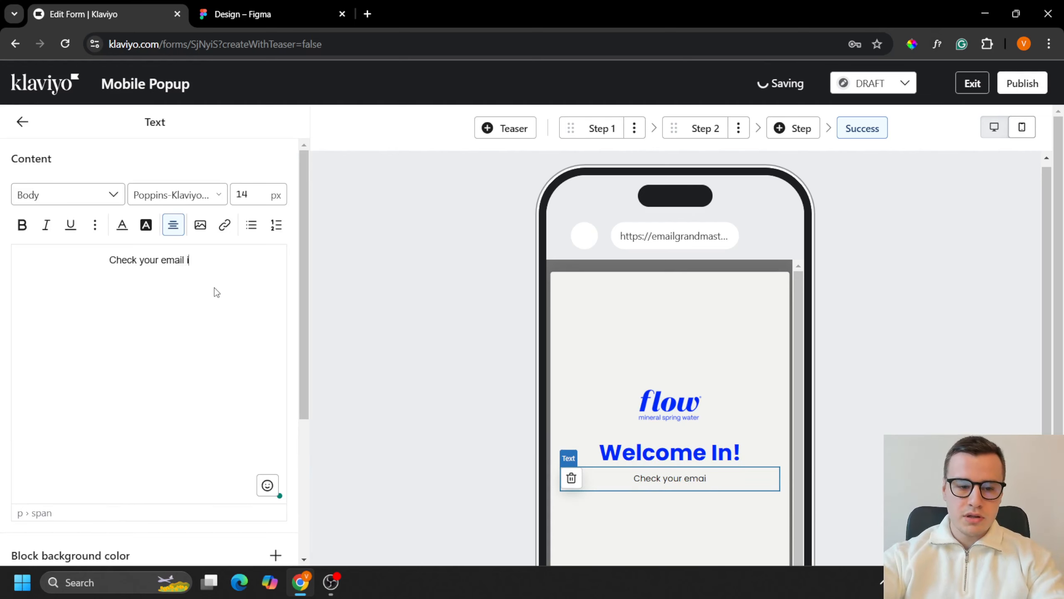
{"action": "type", "text": "nbox to"}
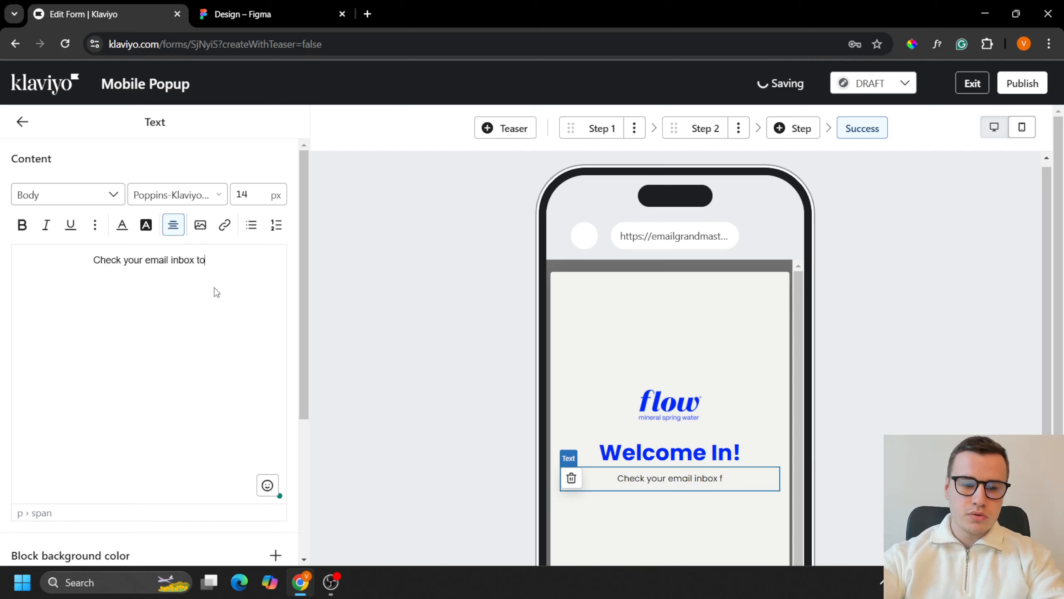
{"action": "type", "text": " find your 10% off di"}
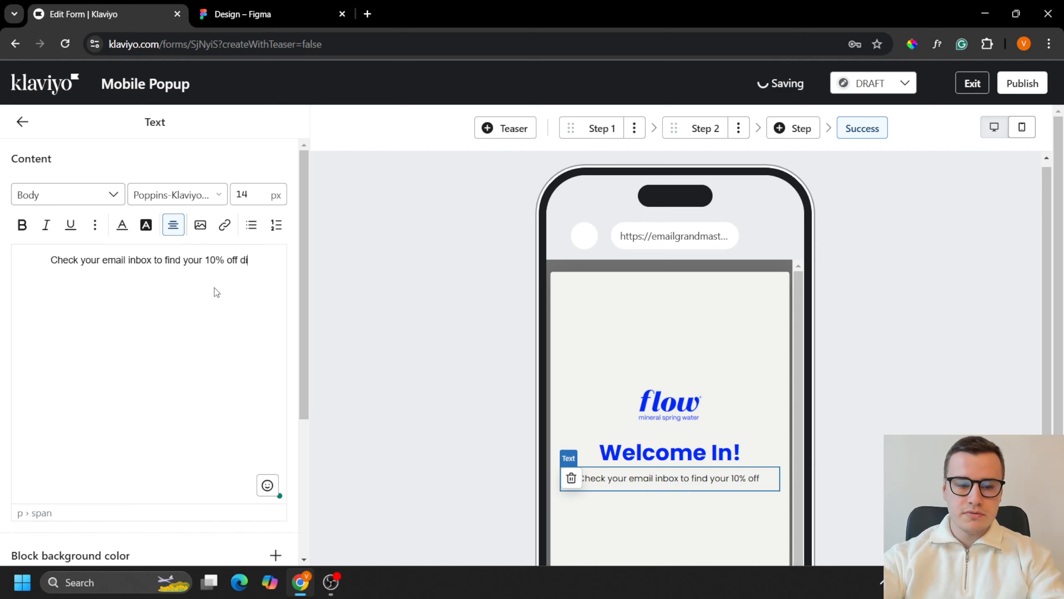
{"action": "type", "text": "scount code!"}
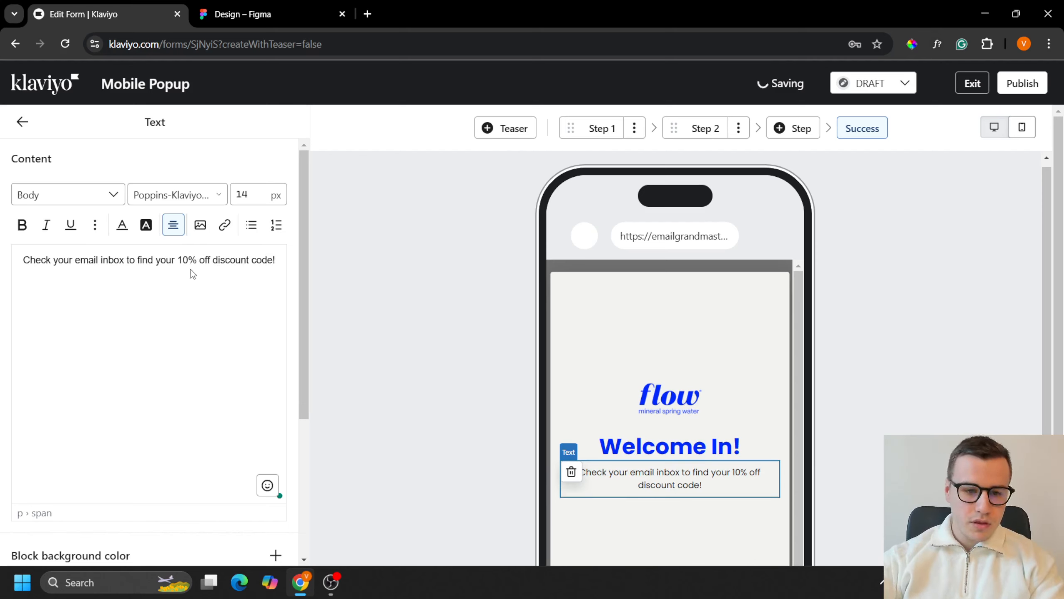
Bold "10% off discount code" in the text below the "Welcome In!" heading and set the whole text's size to 18 px
{"action": "left_click_drag", "start_coordinate": [177, 260], "coordinate": [273, 270]}
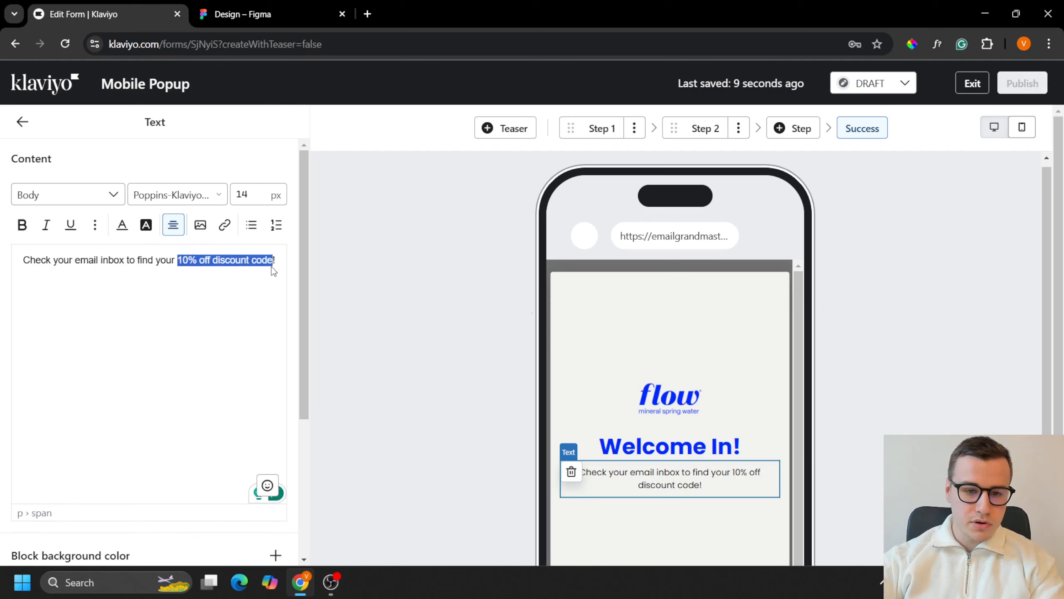
{"action": "key", "text": "ctrl+b"}
{"action": "key", "text": "ctrl+a"}
{"action": "left_click", "coordinate": [245, 196]}
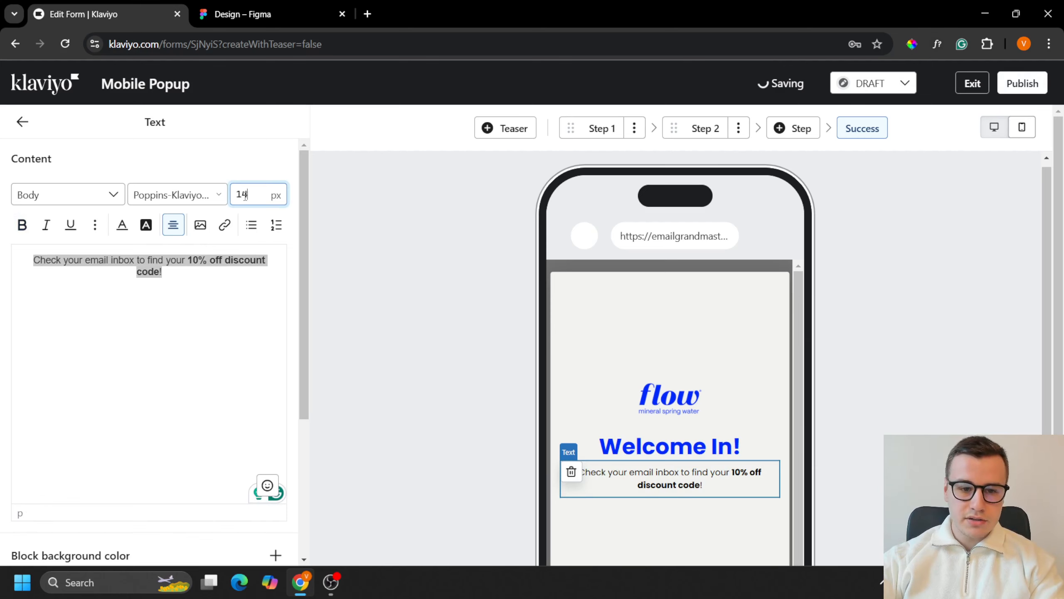
{"action": "key", "text": "BackSpace"}
{"action": "type", "text": "8"}
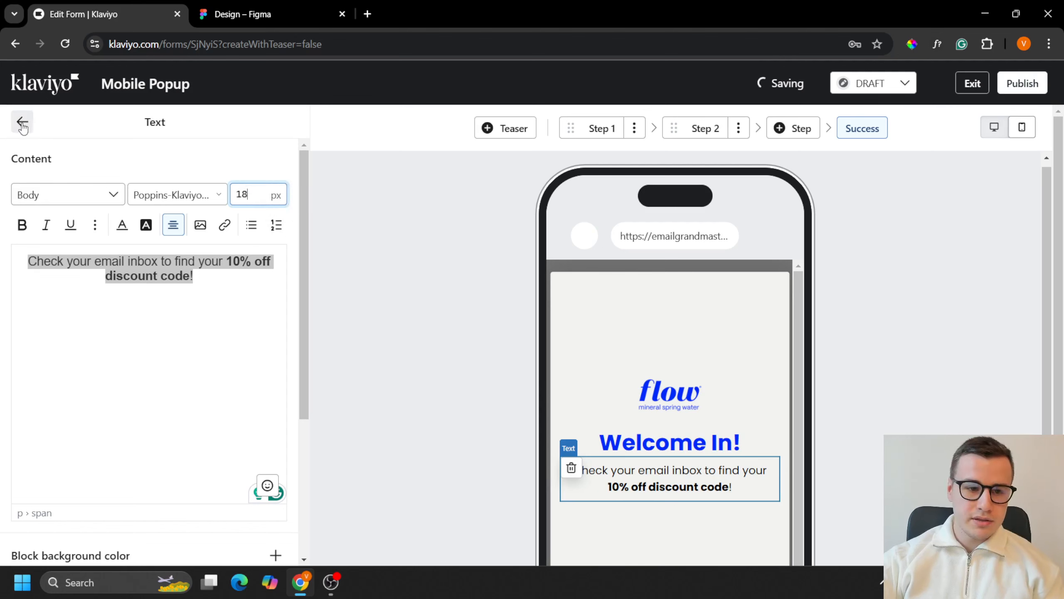
{"action": "left_click", "coordinate": [22, 122]}
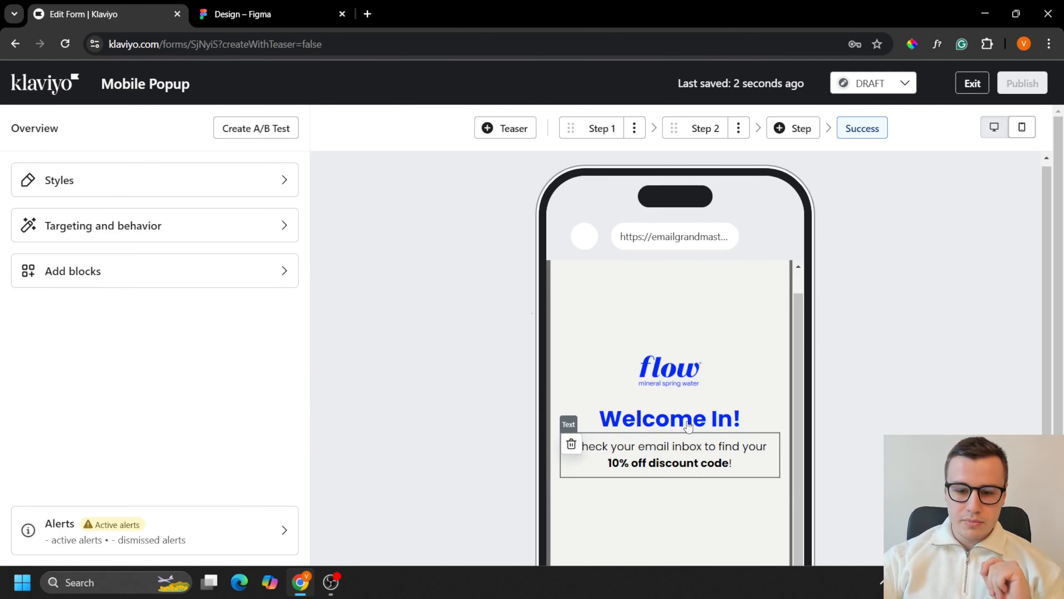
Add a button block below the discount code text on the Success step and set its background color to 0029FA
{"action": "scroll", "coordinate": [715, 437], "scroll_direction": "down", "scroll_amount": 3}
{"action": "scroll", "coordinate": [843, 432], "scroll_direction": "up", "scroll_amount": 2}
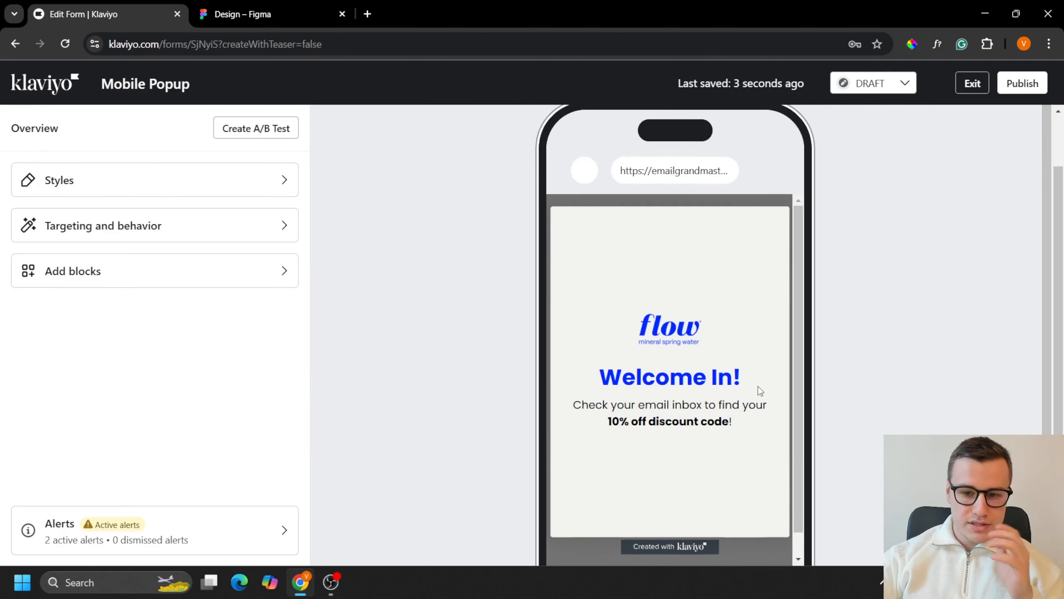
{"action": "left_click", "coordinate": [106, 280]}
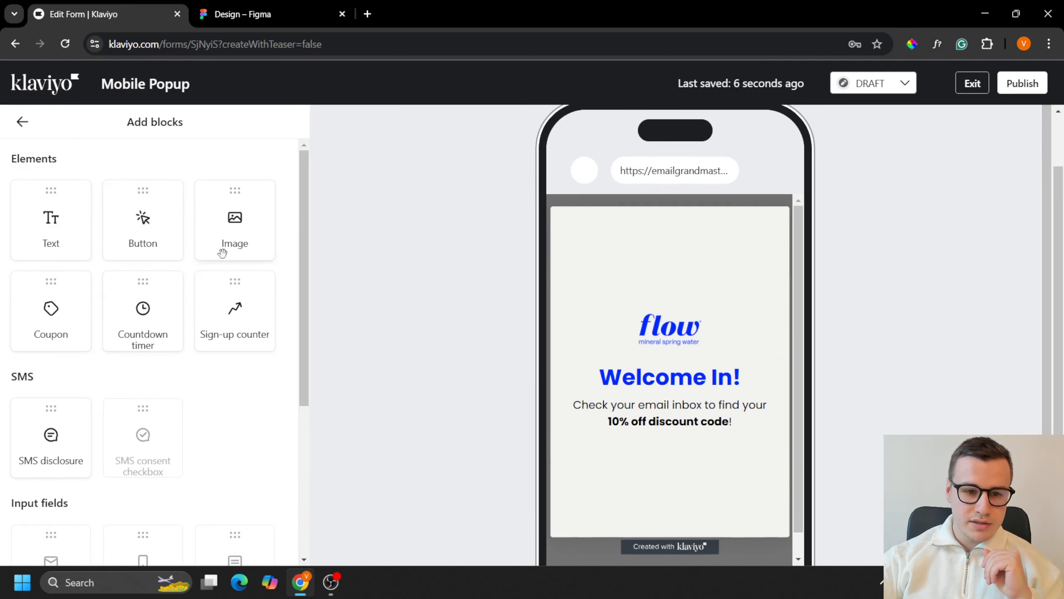
{"action": "left_click_drag", "start_coordinate": [143, 221], "coordinate": [668, 428]}
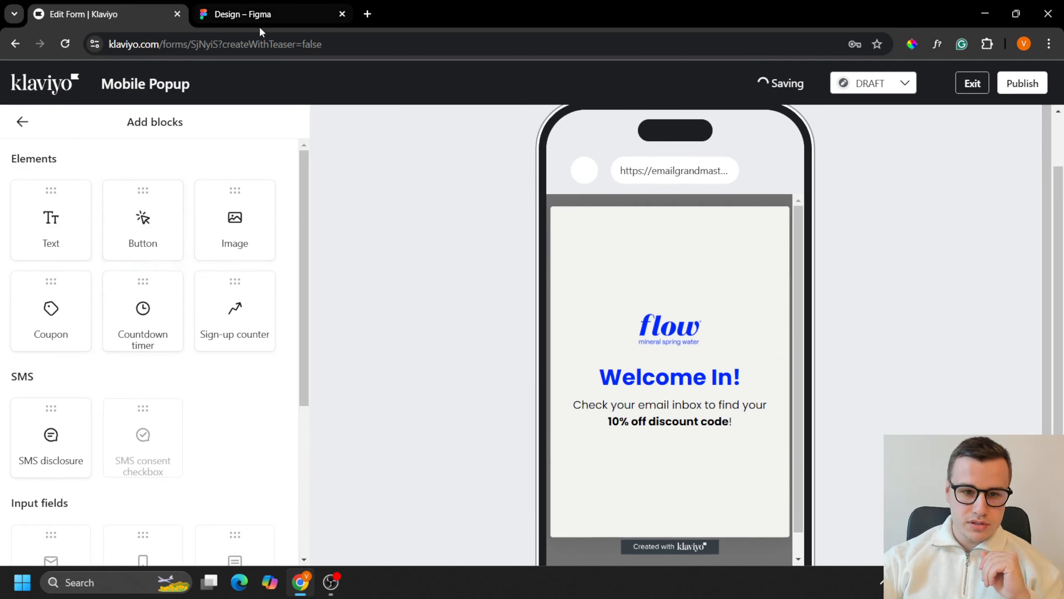
{"action": "left_click", "coordinate": [210, 451]}
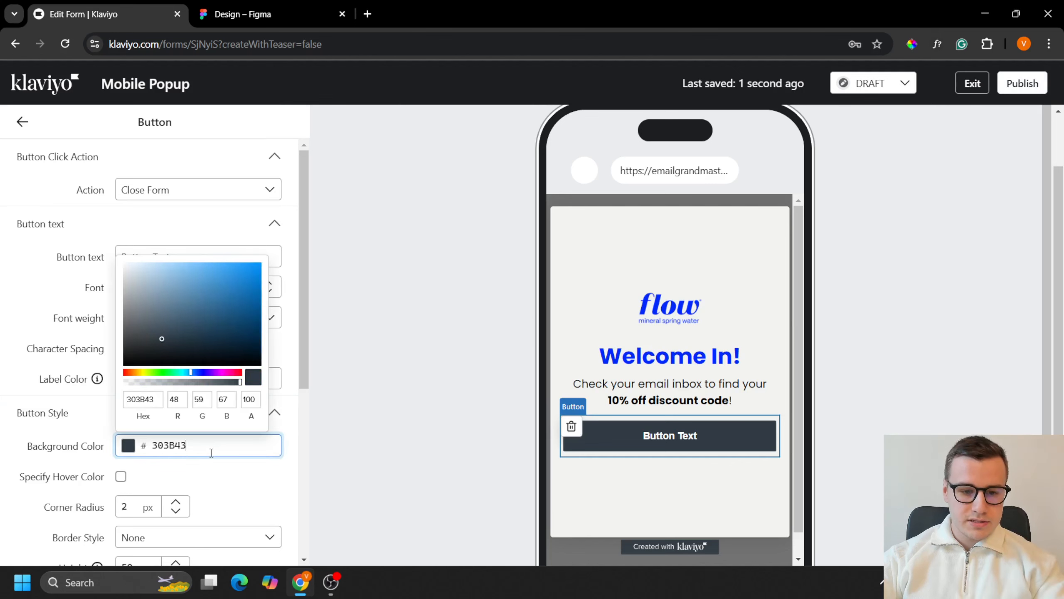
{"action": "key", "text": "ctrl+a"}
{"action": "key", "text": "ctrl+v"}
{"action": "left_click", "coordinate": [239, 482]}
Label the new button "Close Form" and compare it with the mobile button designs in Figma
{"action": "left_click", "coordinate": [178, 258]}
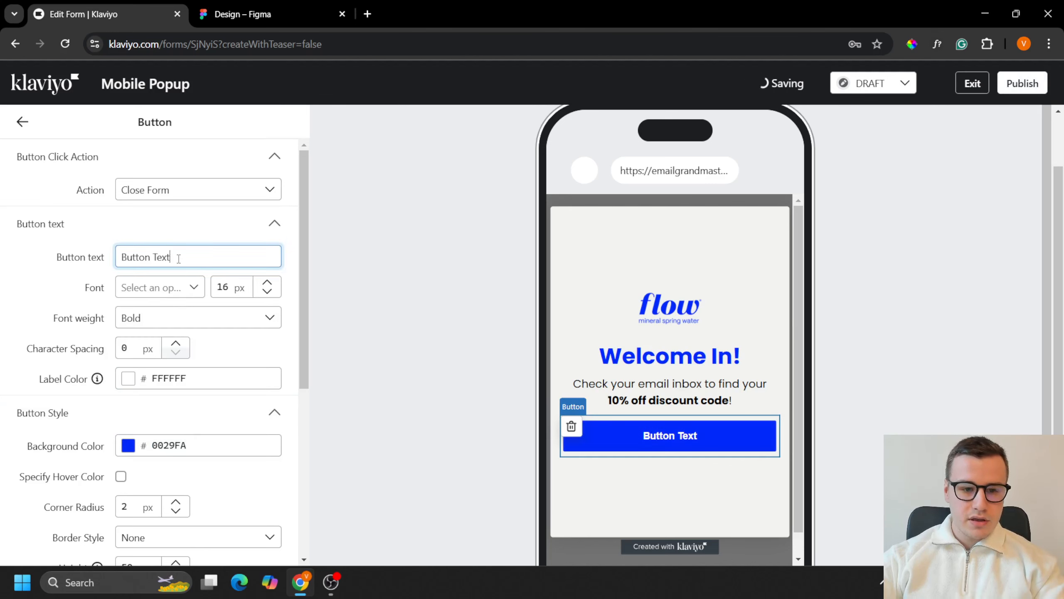
{"action": "key", "text": "ctrl+a"}
{"action": "type", "text": "Close Form"}
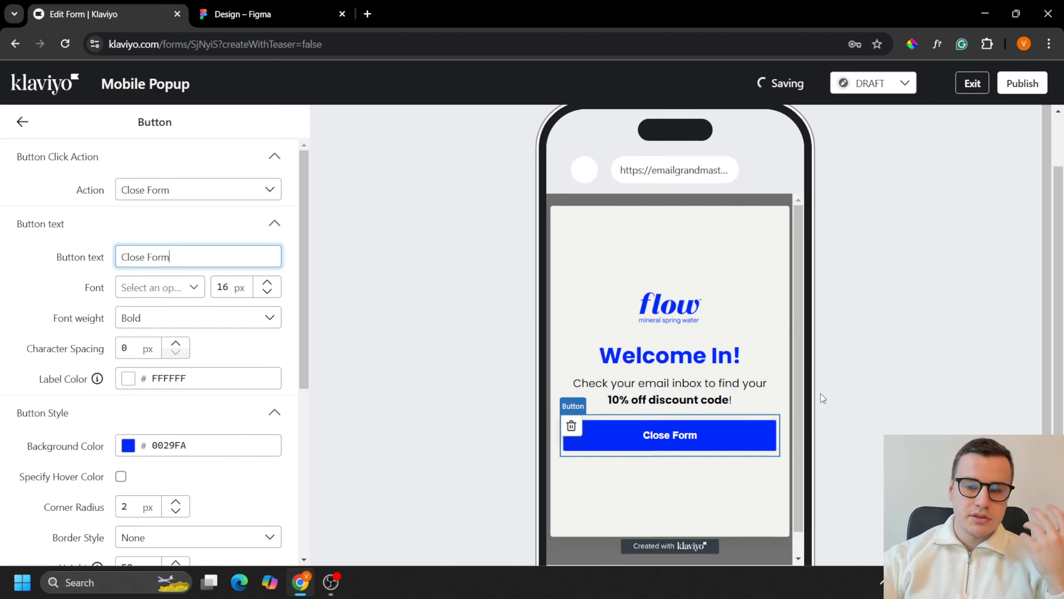
{"action": "scroll", "coordinate": [820, 393], "scroll_direction": "down", "scroll_amount": 1}
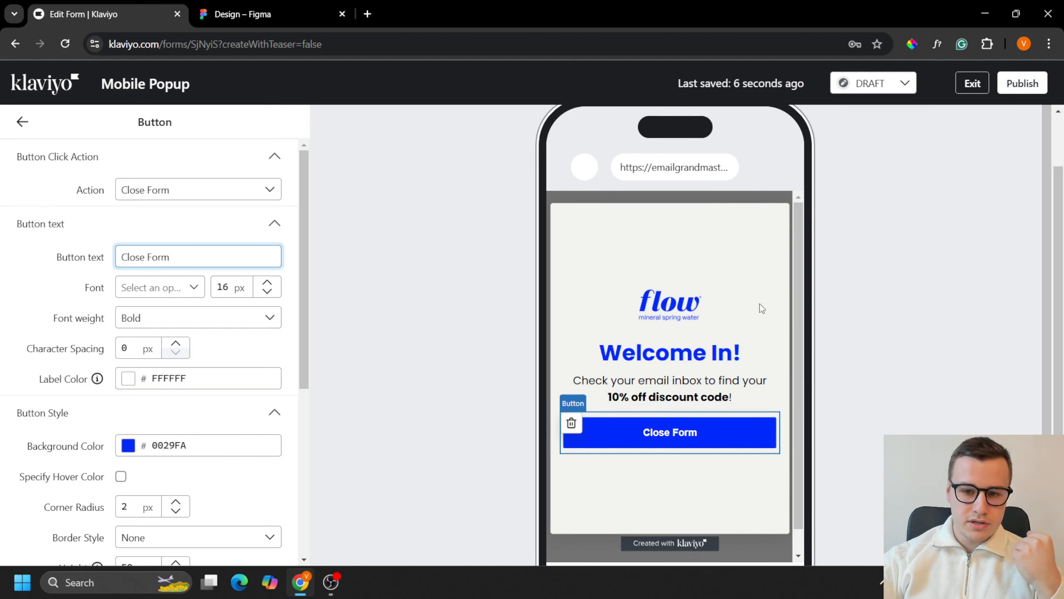
{"action": "key", "text": "ctrl+Tab"}
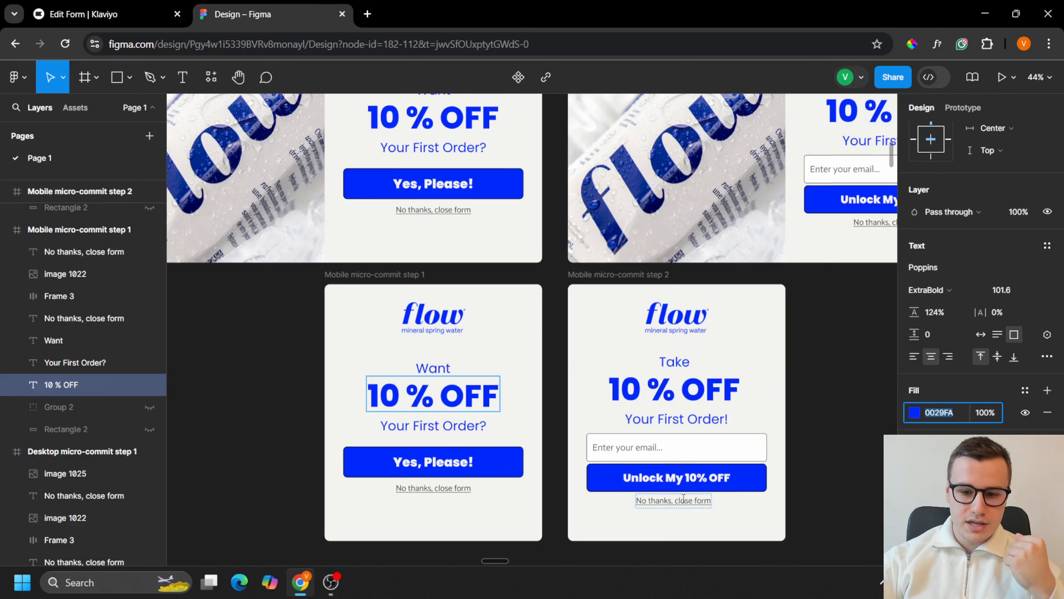
{"action": "left_click", "coordinate": [186, 14]}
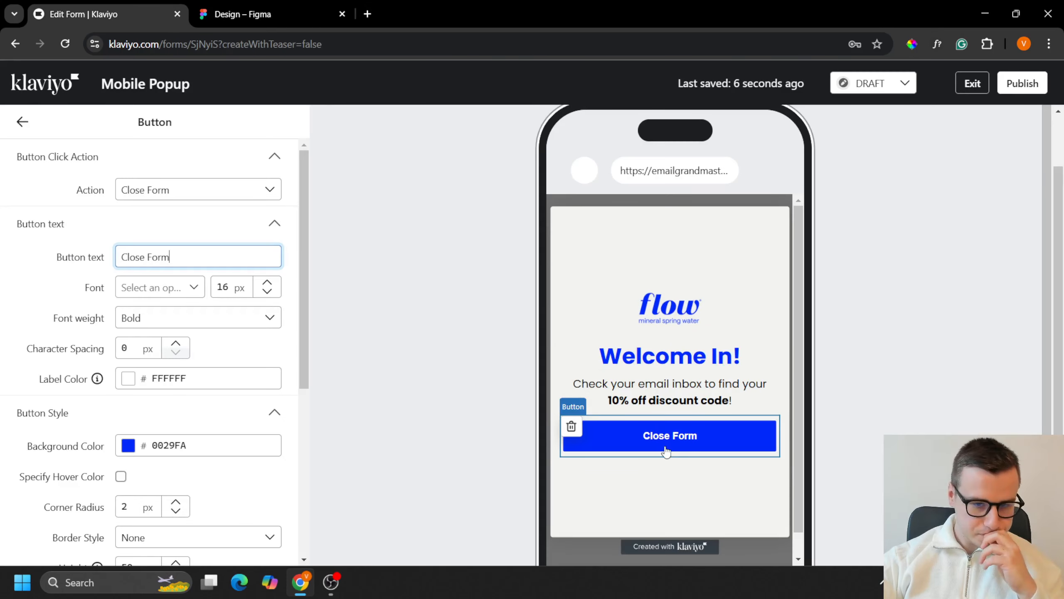
Set the "Close Form" button's height to 58 px and its font size to 22 px
{"action": "scroll", "coordinate": [174, 465], "scroll_direction": "down", "scroll_amount": 3}
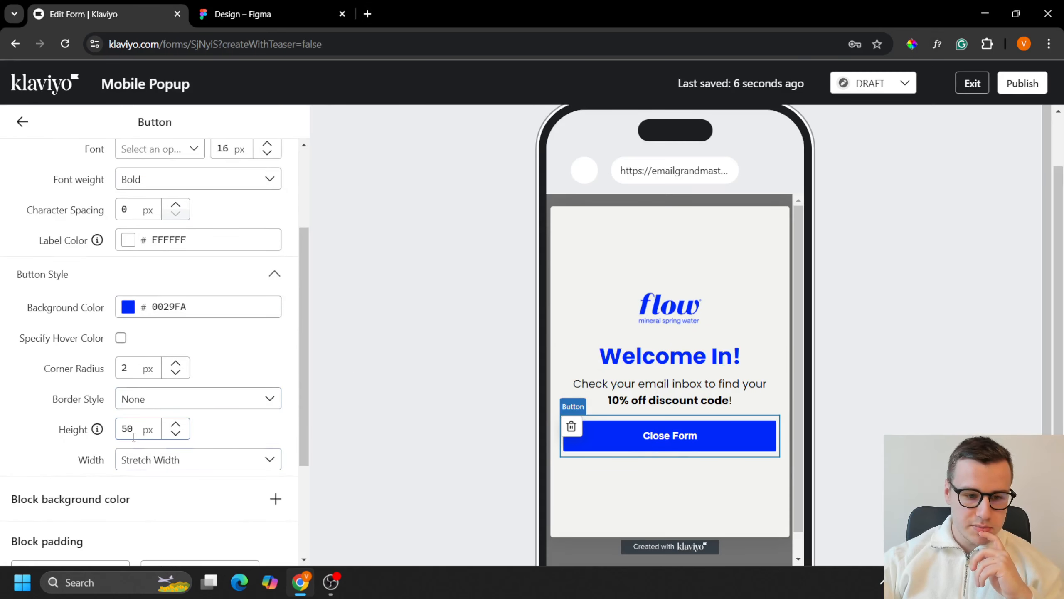
{"action": "left_click", "coordinate": [133, 436]}
{"action": "key", "text": "BackSpace"}
{"action": "type", "text": "8"}
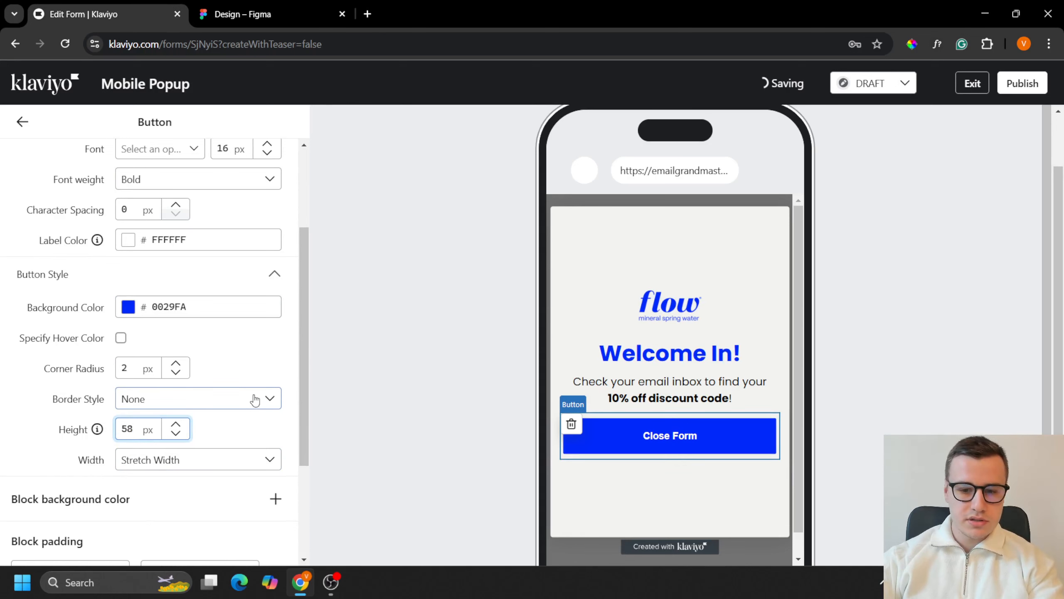
{"action": "scroll", "coordinate": [211, 247], "scroll_direction": "up", "scroll_amount": 2}
{"action": "double_click", "coordinate": [220, 217]}
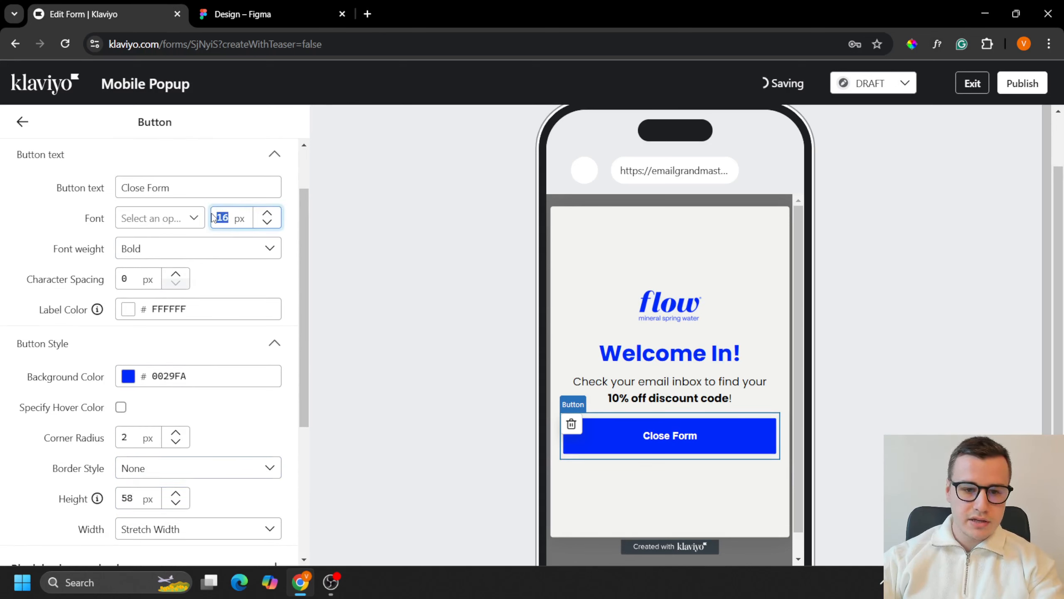
{"action": "type", "text": "22"}
{"action": "scroll", "coordinate": [187, 245], "scroll_direction": "up", "scroll_amount": 1}
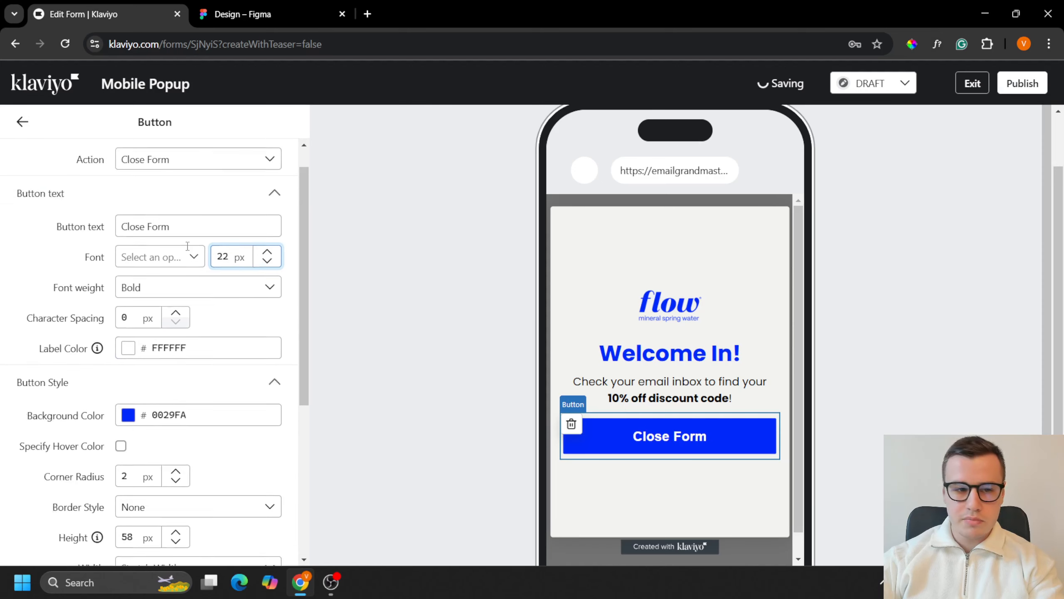
{"action": "left_click", "coordinate": [21, 121]}
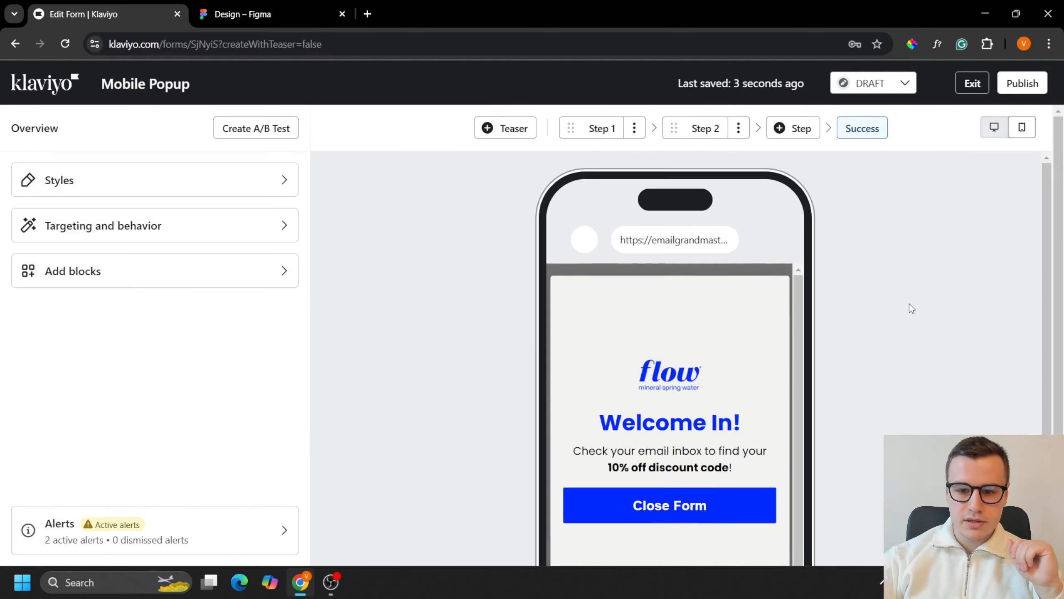
Review the finished layouts of Step 1, Step 2 and the Success step in the mobile preview
{"action": "left_click", "coordinate": [614, 136]}
{"action": "scroll", "coordinate": [899, 337], "scroll_direction": "down", "scroll_amount": 2}
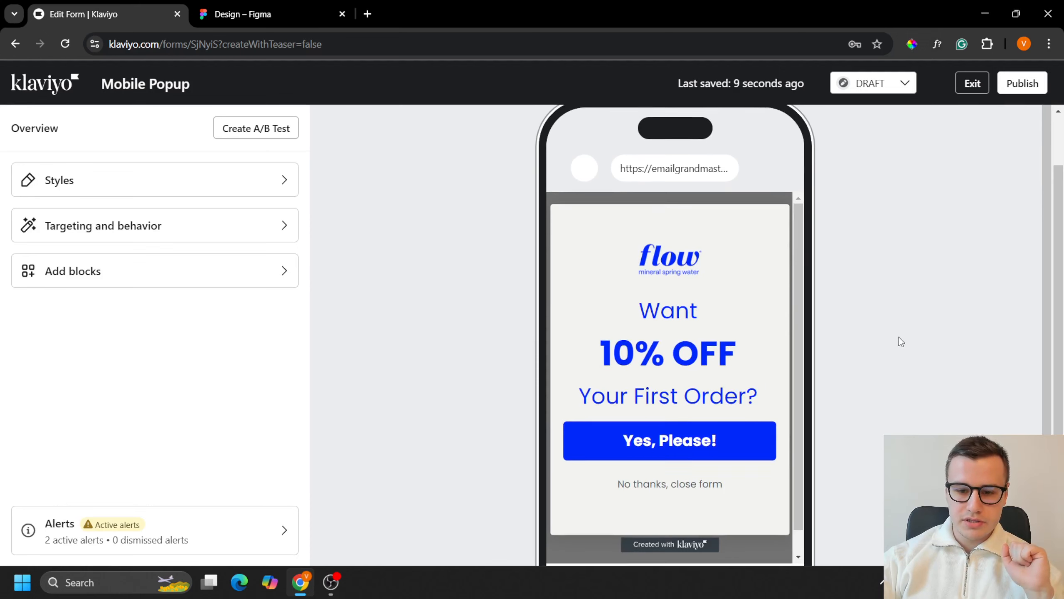
{"action": "scroll", "coordinate": [884, 269], "scroll_direction": "up", "scroll_amount": 2}
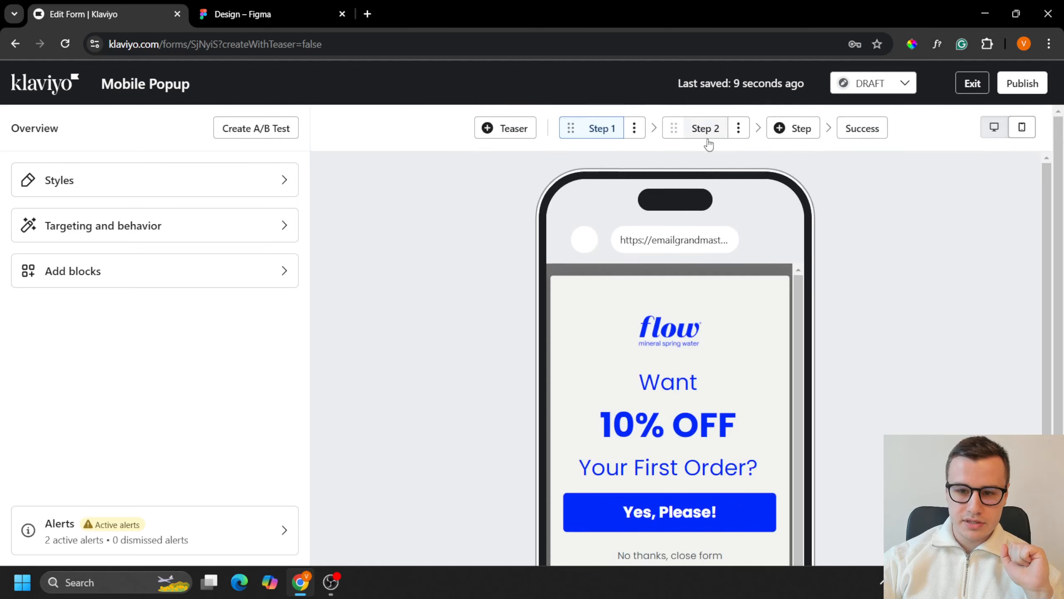
{"action": "left_click", "coordinate": [704, 131]}
{"action": "scroll", "coordinate": [846, 354], "scroll_direction": "down", "scroll_amount": 2}
{"action": "scroll", "coordinate": [741, 316], "scroll_direction": "up", "scroll_amount": 2}
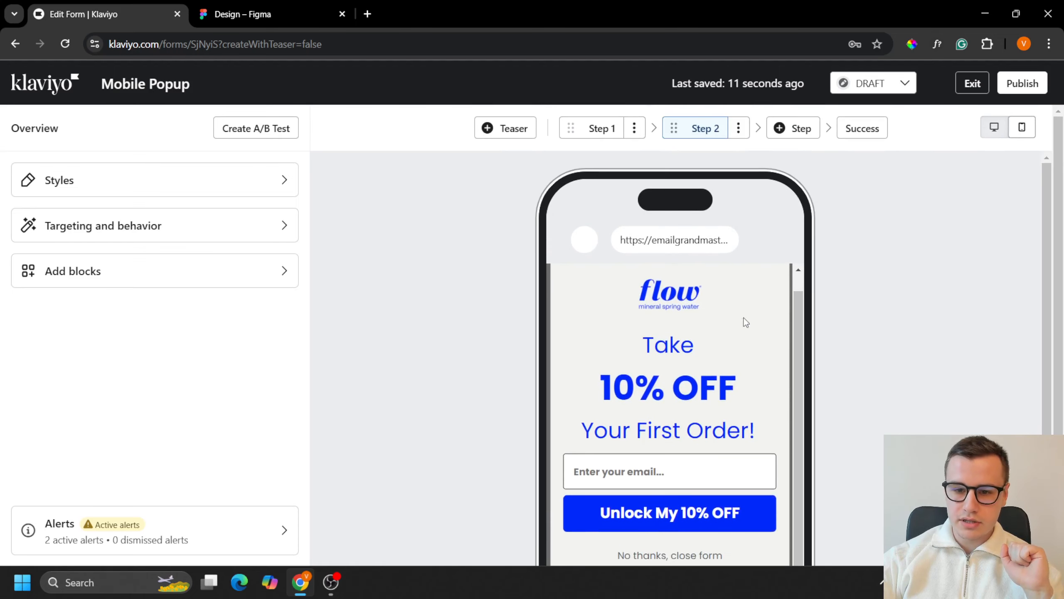
{"action": "left_click", "coordinate": [866, 126]}
{"action": "scroll", "coordinate": [869, 398], "scroll_direction": "down", "scroll_amount": 2}
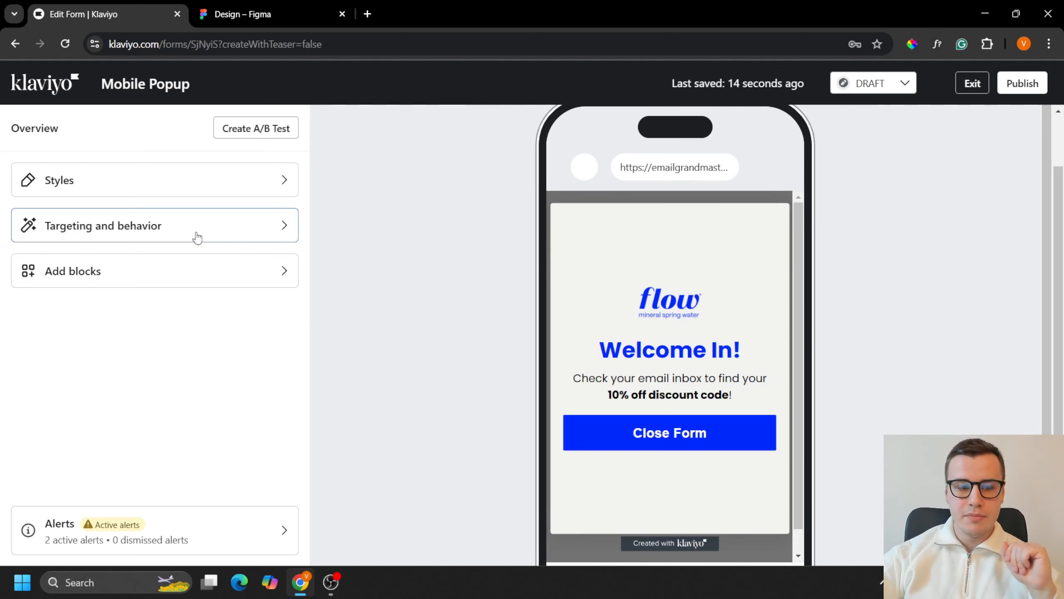
In the form's targeting settings, prevent it from showing on URLs containing /cart and /checkout
{"action": "left_click", "coordinate": [197, 237]}
{"action": "left_click", "coordinate": [221, 156]}
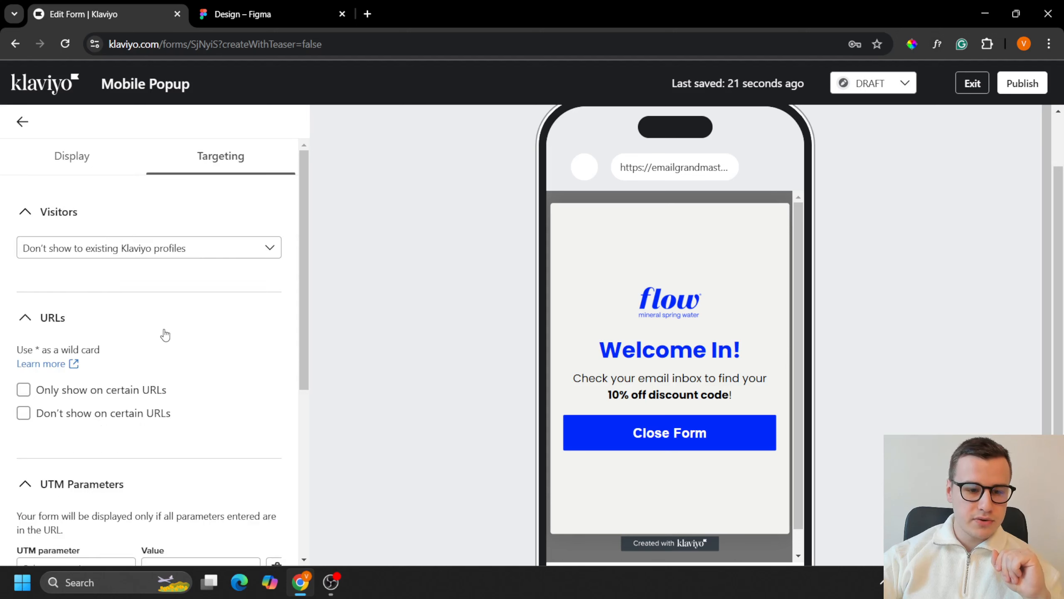
{"action": "scroll", "coordinate": [165, 336], "scroll_direction": "down", "scroll_amount": 2}
{"action": "left_click", "coordinate": [124, 344]}
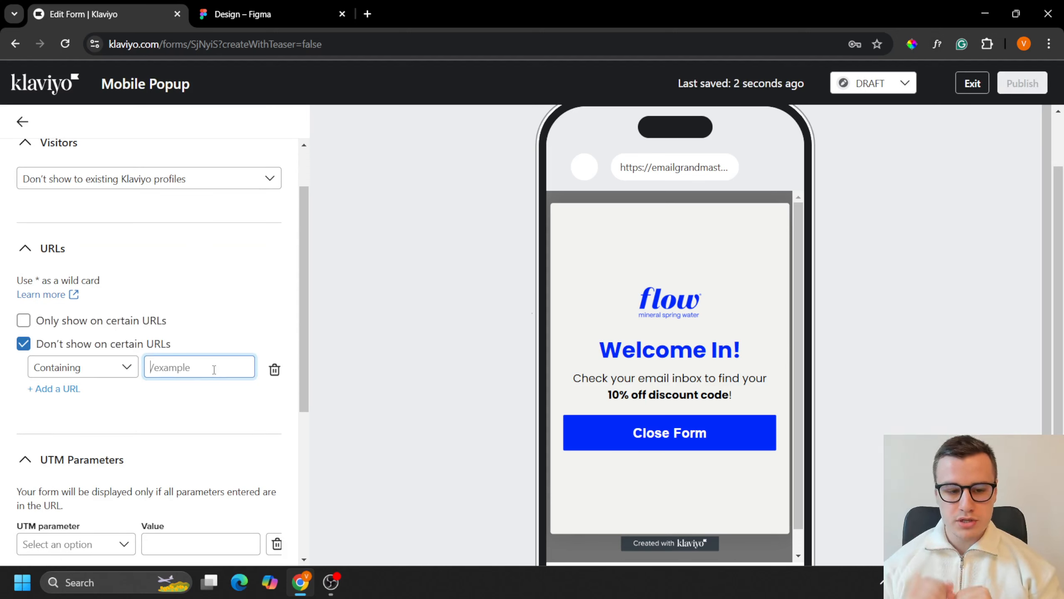
{"action": "type", "text": "/cart"}
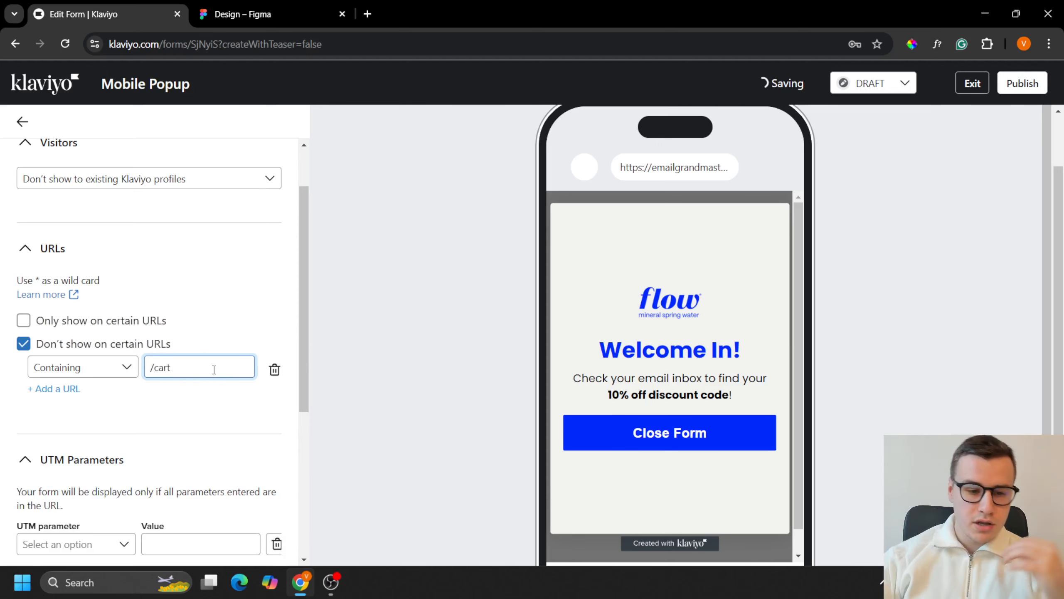
{"action": "left_click", "coordinate": [56, 389]}
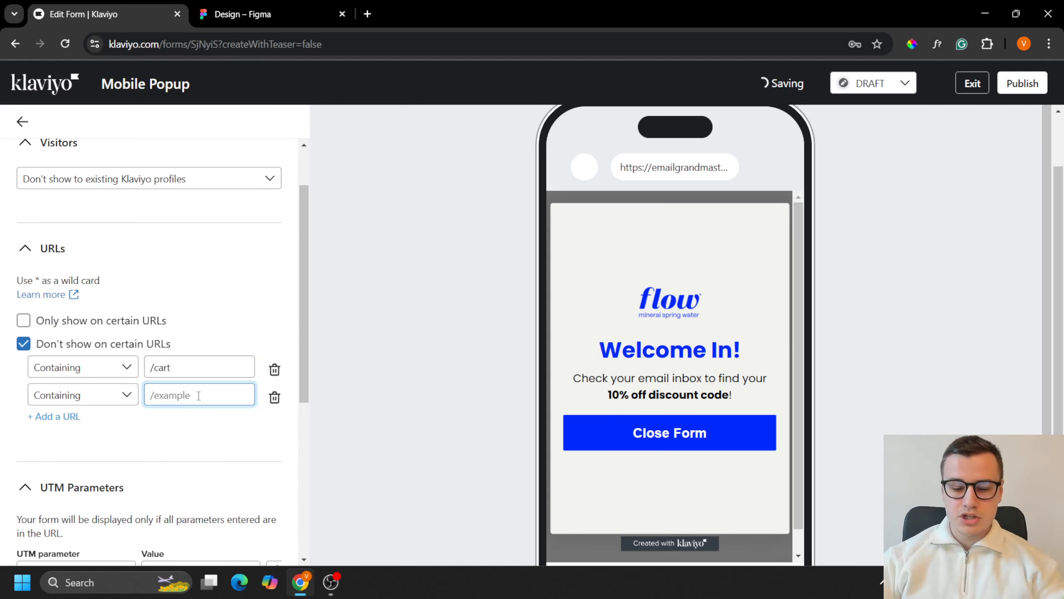
{"action": "type", "text": "/checkout"}
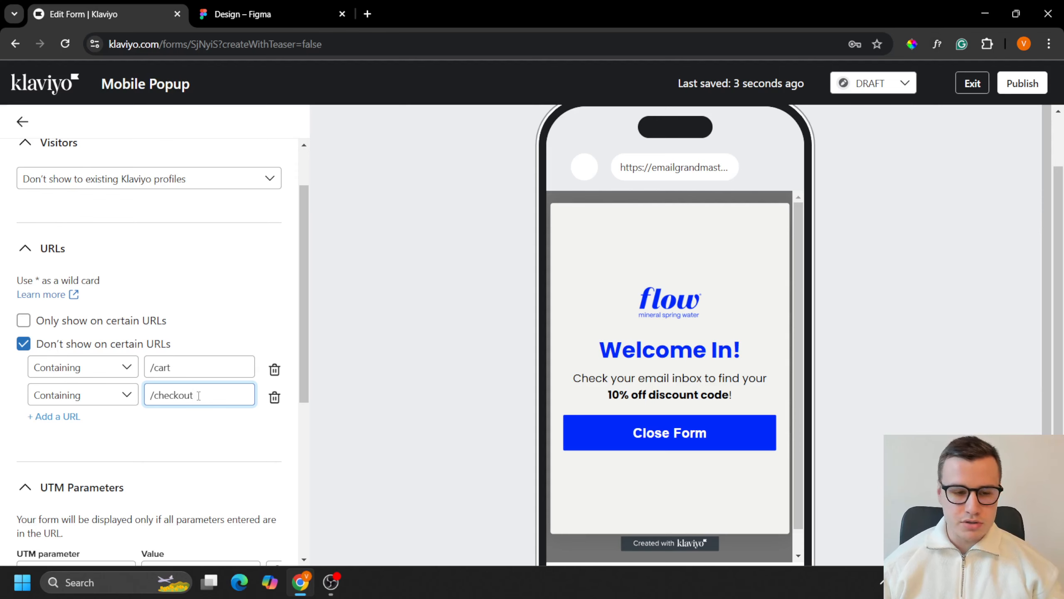
Set the form's display timing to be based on rules, enabling the page-exit and time-delay rules
{"action": "scroll", "coordinate": [226, 191], "scroll_direction": "up", "scroll_amount": 2}
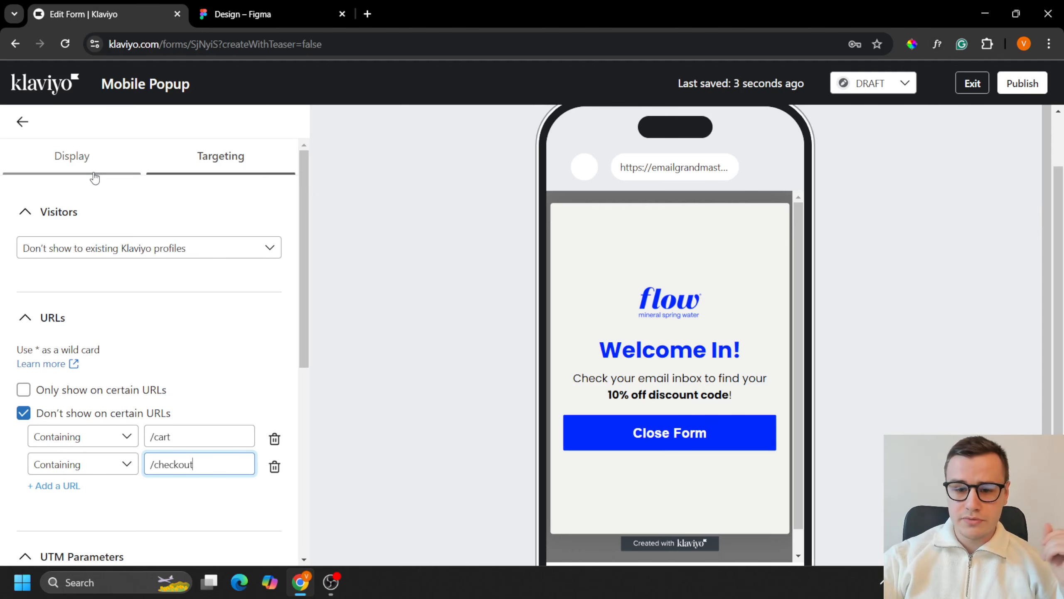
{"action": "left_click", "coordinate": [117, 174]}
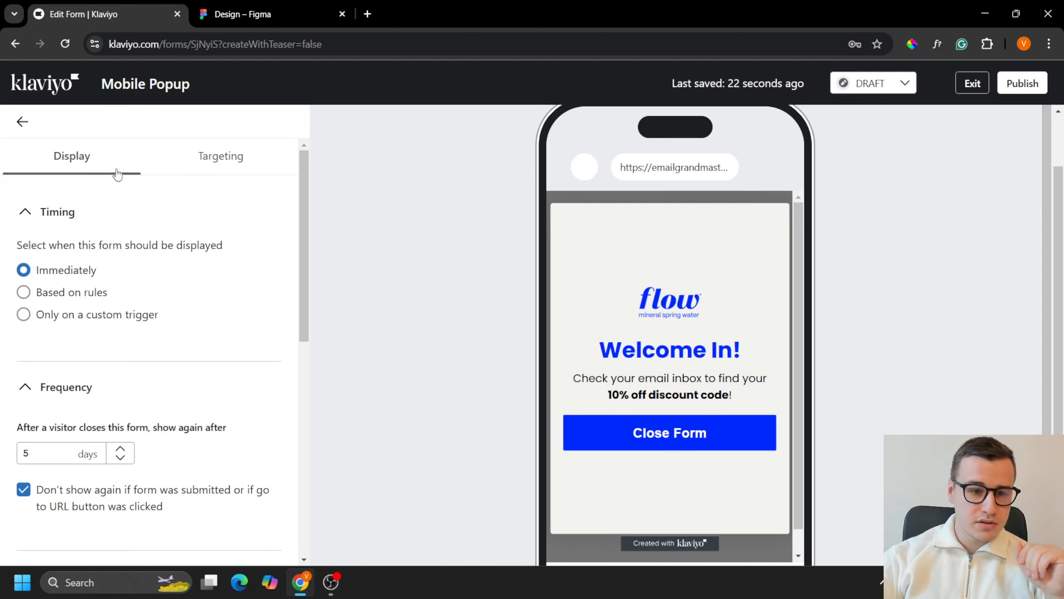
{"action": "scroll", "coordinate": [205, 303], "scroll_direction": "down", "scroll_amount": 3}
{"action": "scroll", "coordinate": [197, 305], "scroll_direction": "up", "scroll_amount": 3}
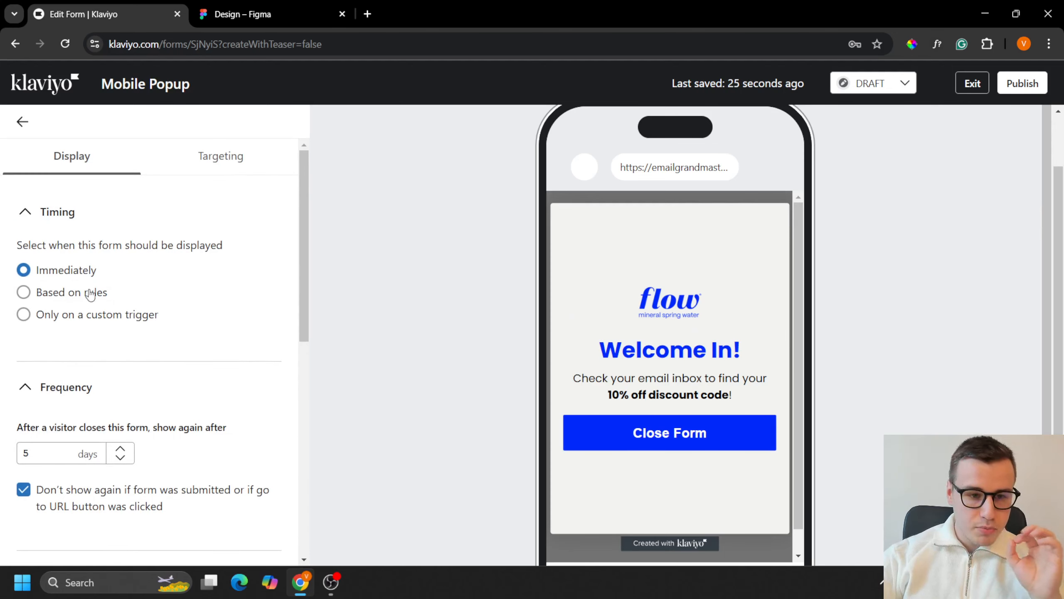
{"action": "left_click_drag", "start_coordinate": [36, 243], "coordinate": [238, 246]}
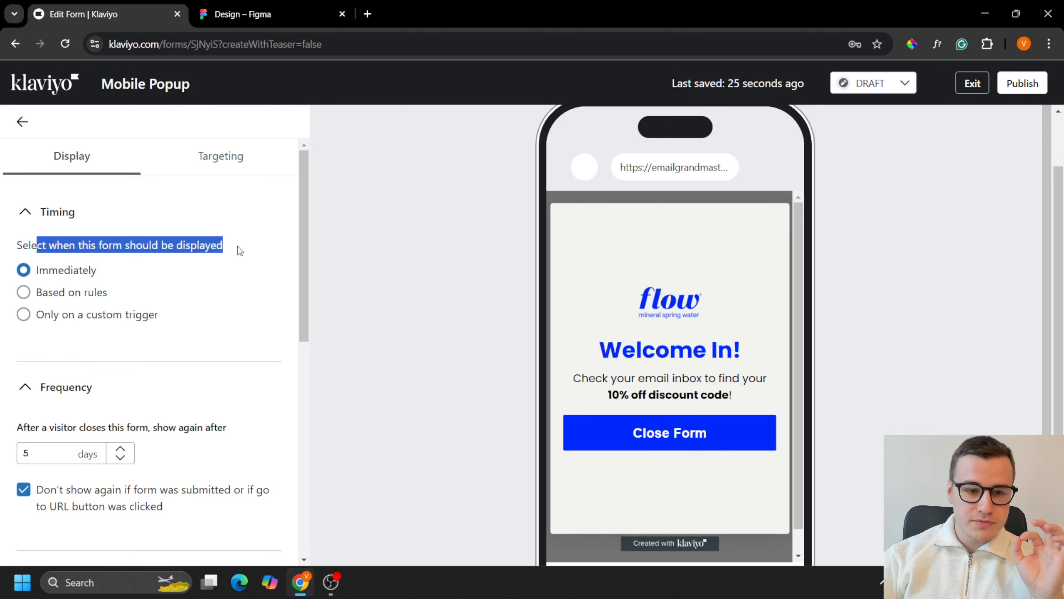
{"action": "left_click", "coordinate": [238, 246]}
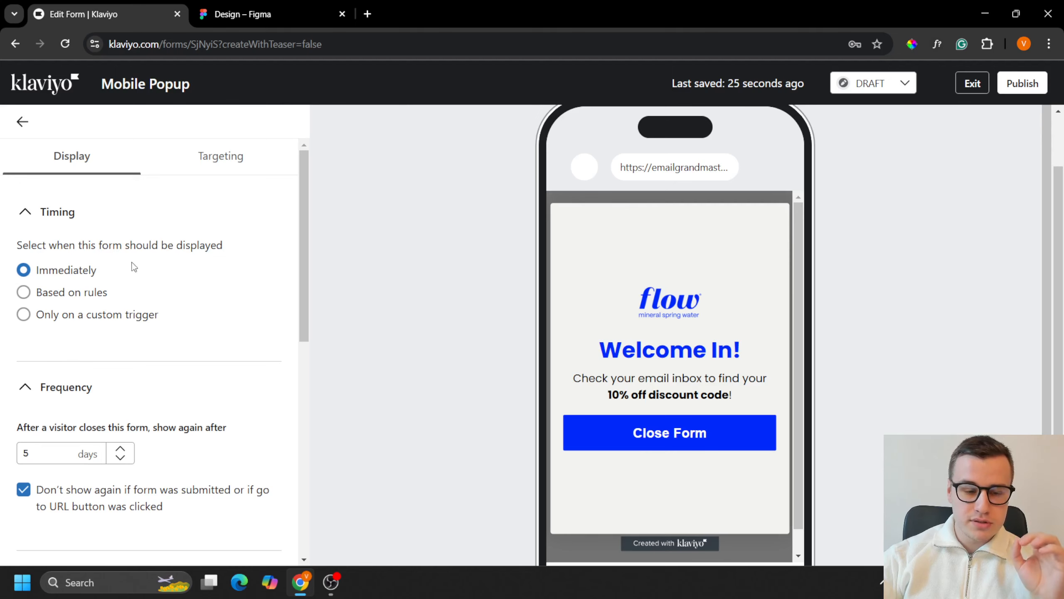
{"action": "left_click", "coordinate": [86, 294]}
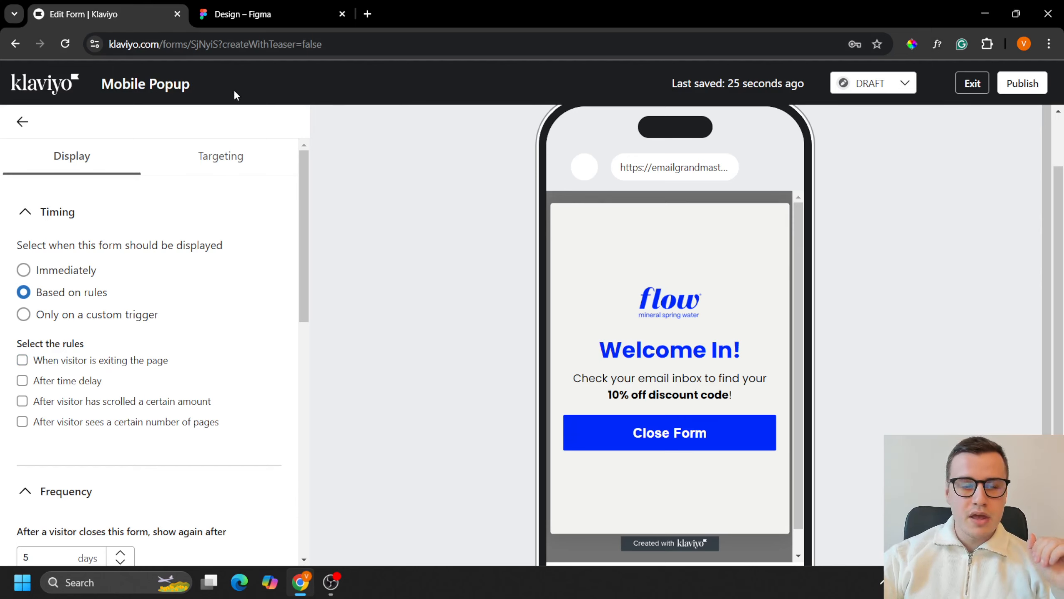
{"action": "left_click", "coordinate": [129, 360]}
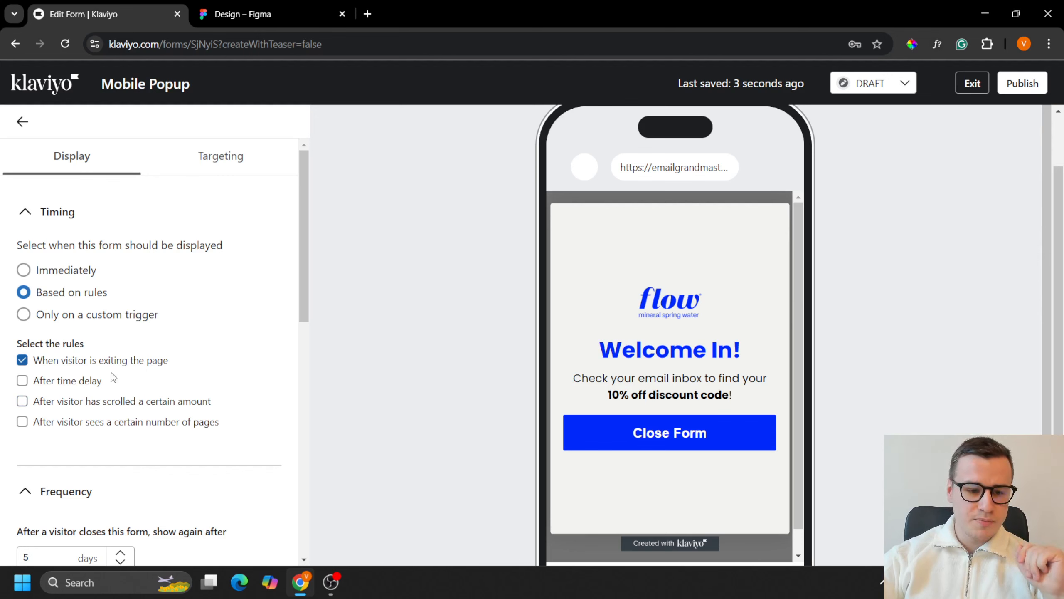
{"action": "left_click", "coordinate": [97, 391]}
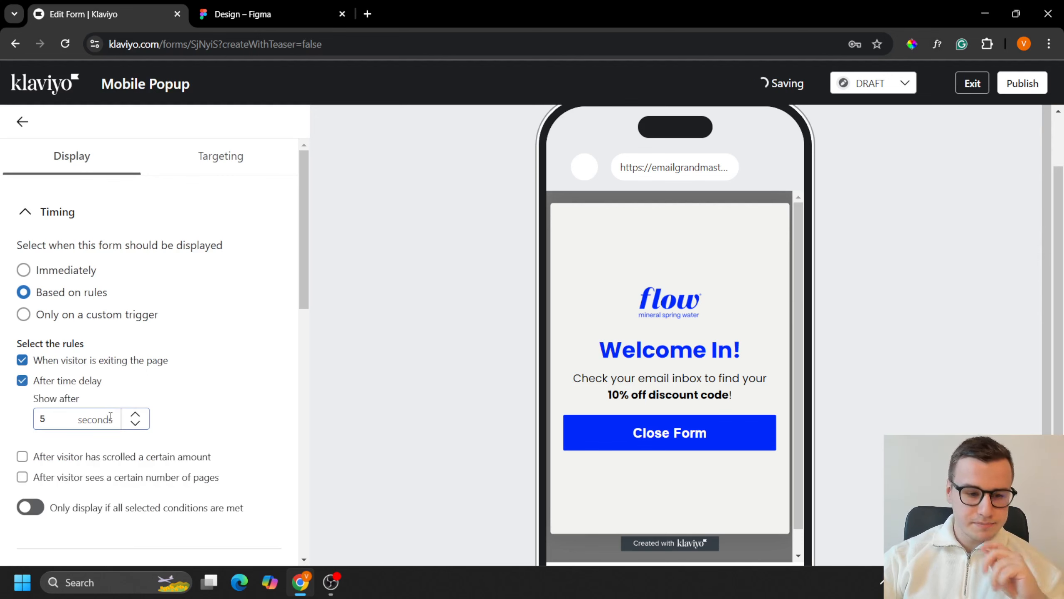
Set the form's time-delay rule to show after 6 seconds
{"action": "left_click", "coordinate": [63, 417]}
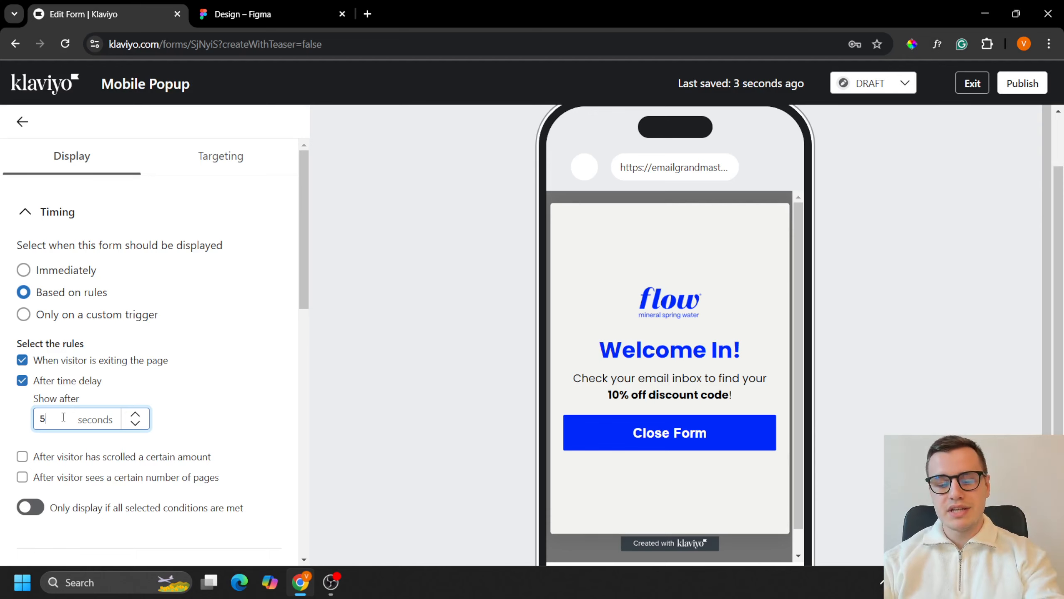
{"action": "key", "text": "BackSpace"}
{"action": "type", "text": "6"}
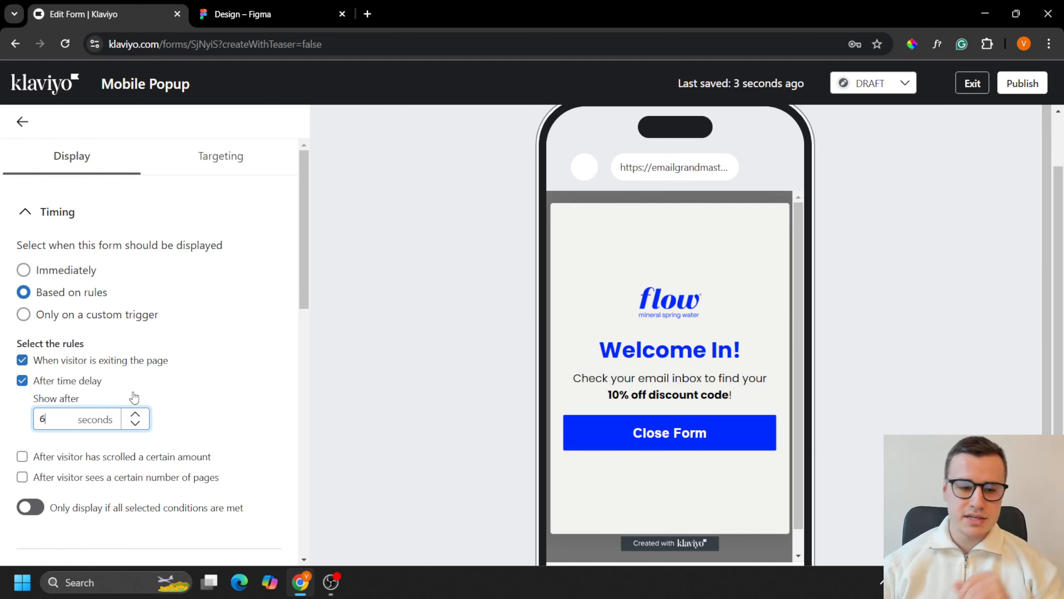
Enable the display rule for visitors scrolling a certain amount and set its scroll distance to 70%
{"action": "scroll", "coordinate": [145, 403], "scroll_direction": "down", "scroll_amount": 2}
{"action": "left_click", "coordinate": [126, 393]}
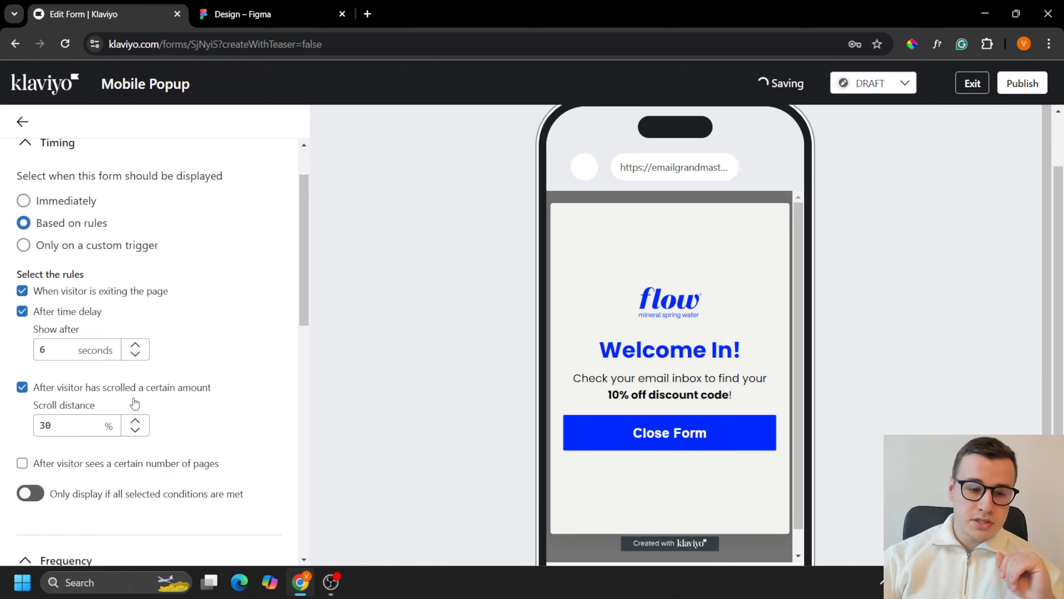
{"action": "left_click_drag", "start_coordinate": [46, 425], "coordinate": [34, 423]}
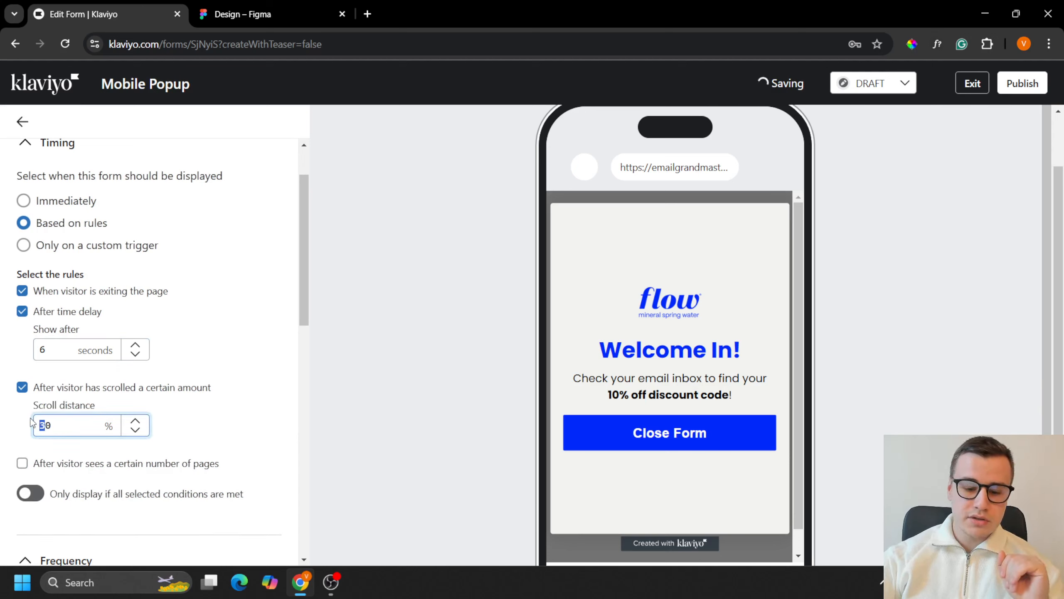
{"action": "type", "text": "7"}
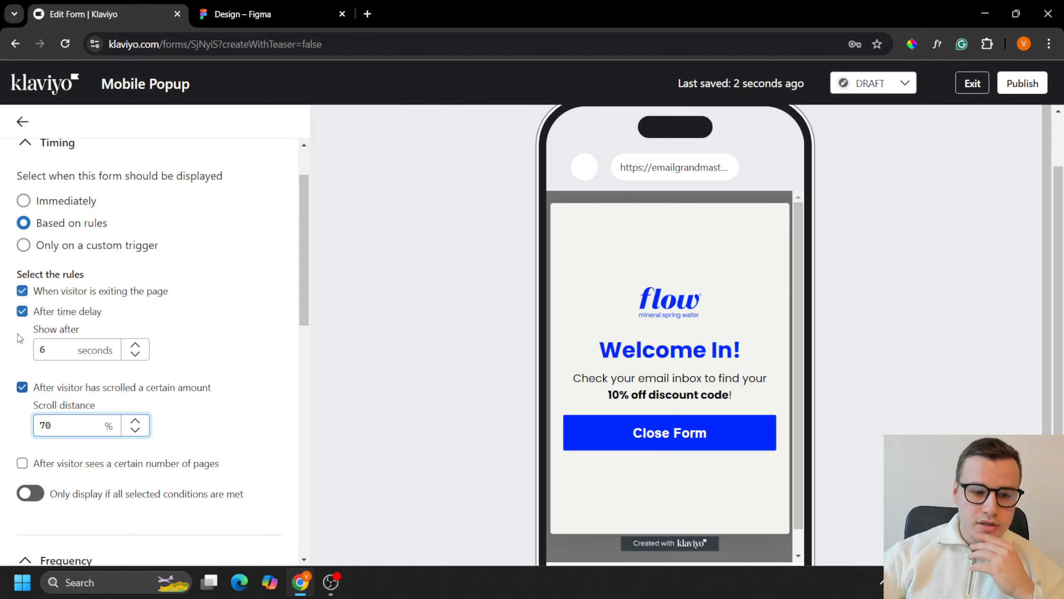
{"action": "left_click", "coordinate": [12, 349]}
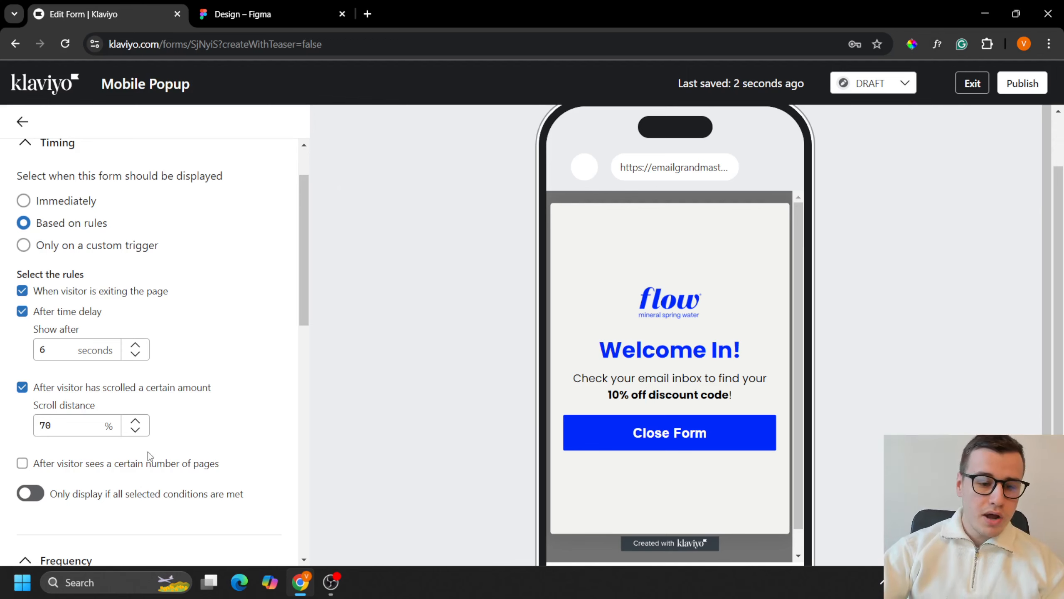
{"action": "scroll", "coordinate": [148, 458], "scroll_direction": "down", "scroll_amount": 2}
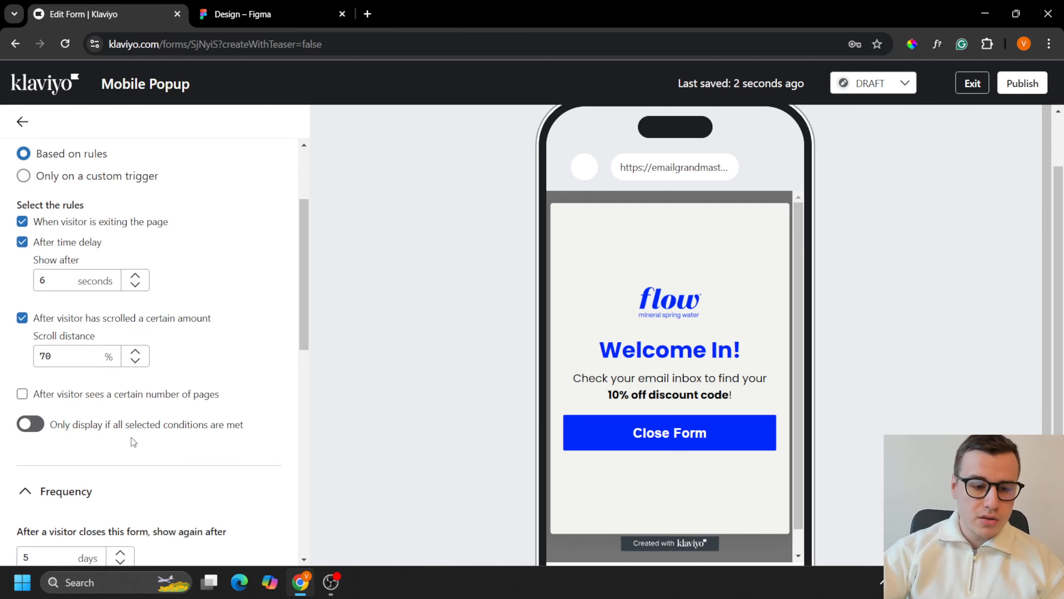
{"action": "left_click", "coordinate": [108, 398]}
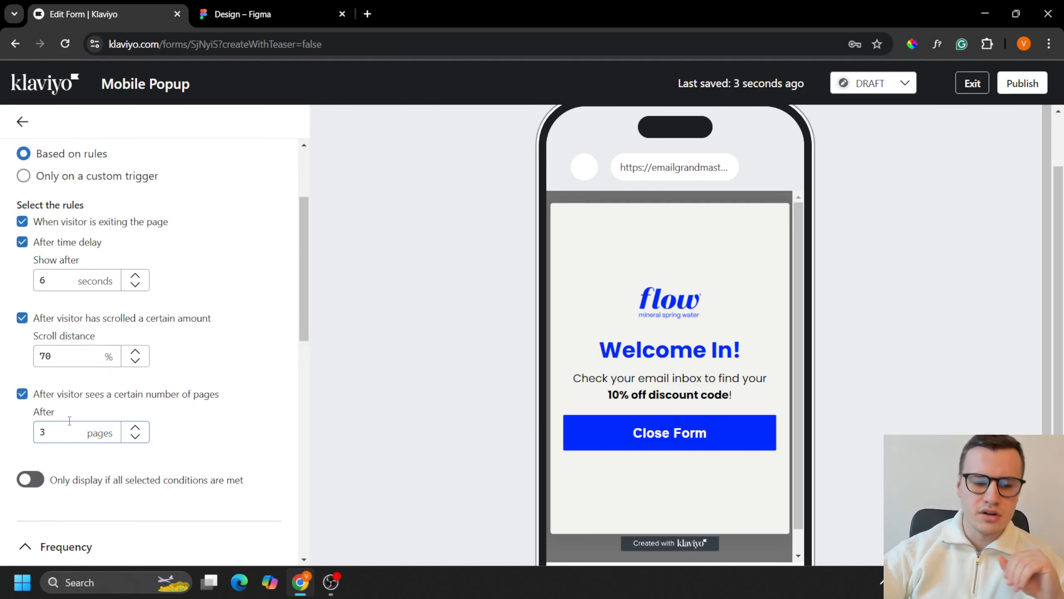
{"action": "left_click", "coordinate": [21, 394]}
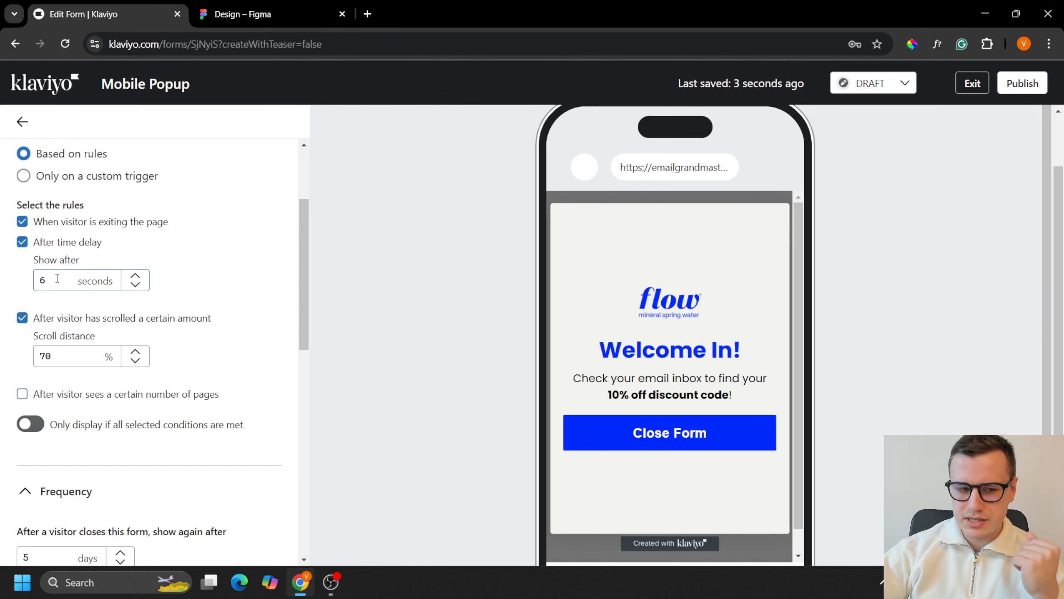
In the form's device settings, allow visitors on mobile to close the form by clicking outside it
{"action": "scroll", "coordinate": [180, 405], "scroll_direction": "down", "scroll_amount": 5}
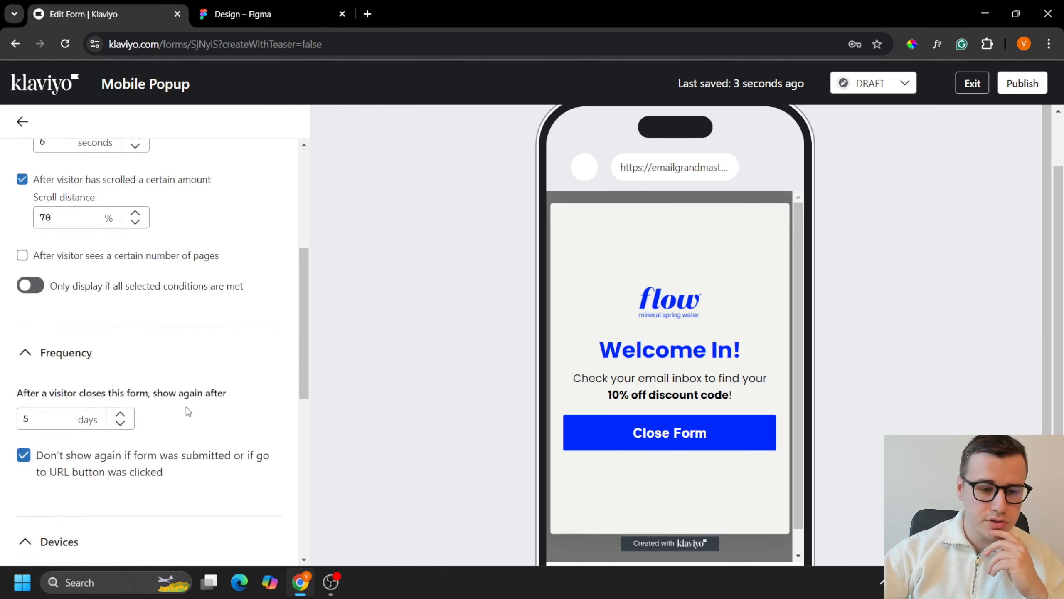
{"action": "left_click_drag", "start_coordinate": [25, 321], "coordinate": [168, 323]}
{"action": "left_click", "coordinate": [192, 323]}
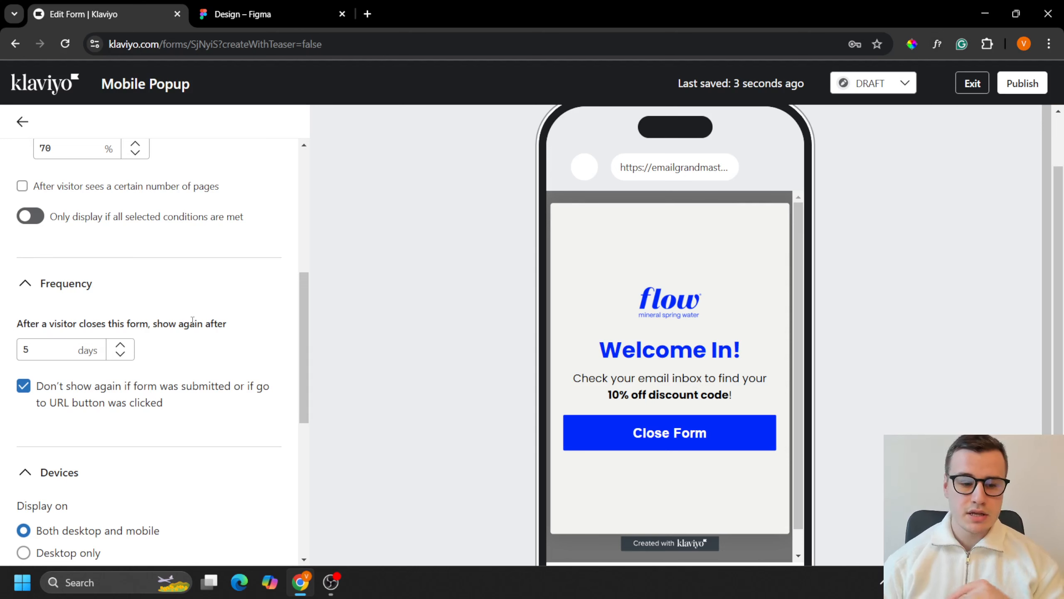
{"action": "scroll", "coordinate": [221, 355], "scroll_direction": "down", "scroll_amount": 5}
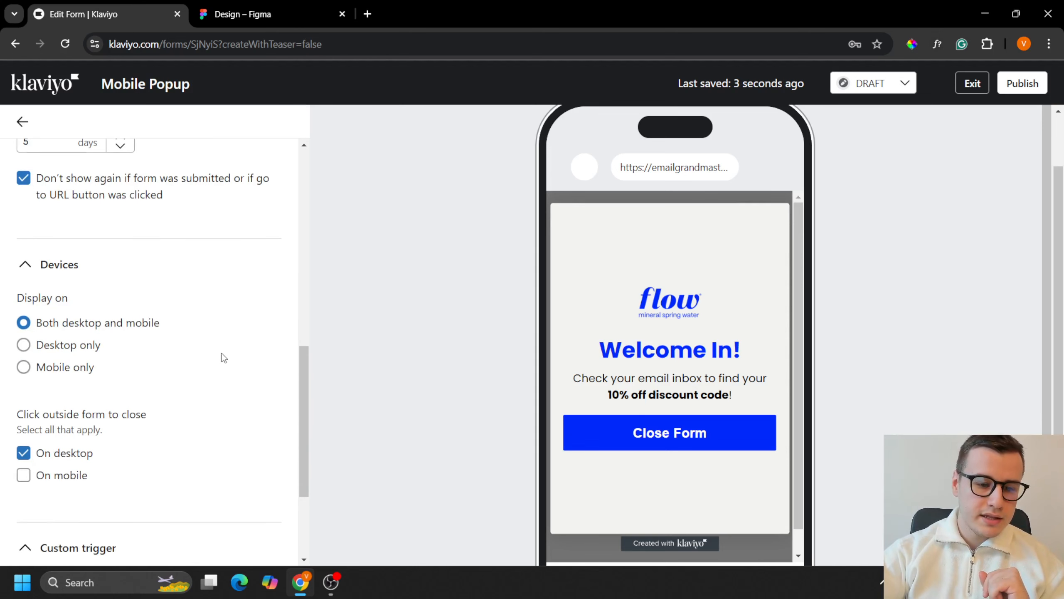
{"action": "left_click_drag", "start_coordinate": [49, 414], "coordinate": [146, 414]}
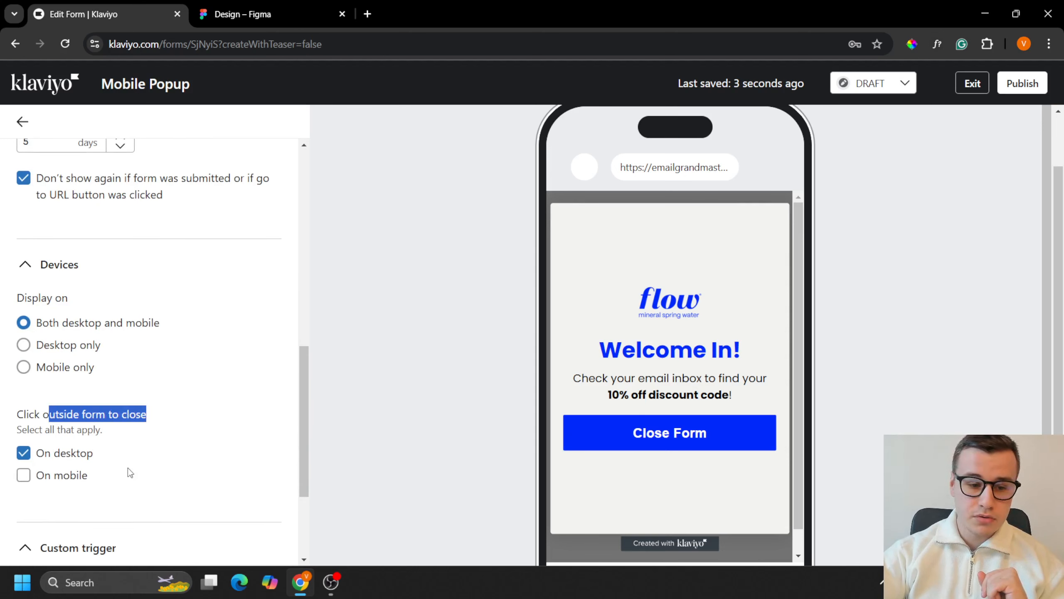
{"action": "left_click", "coordinate": [49, 482]}
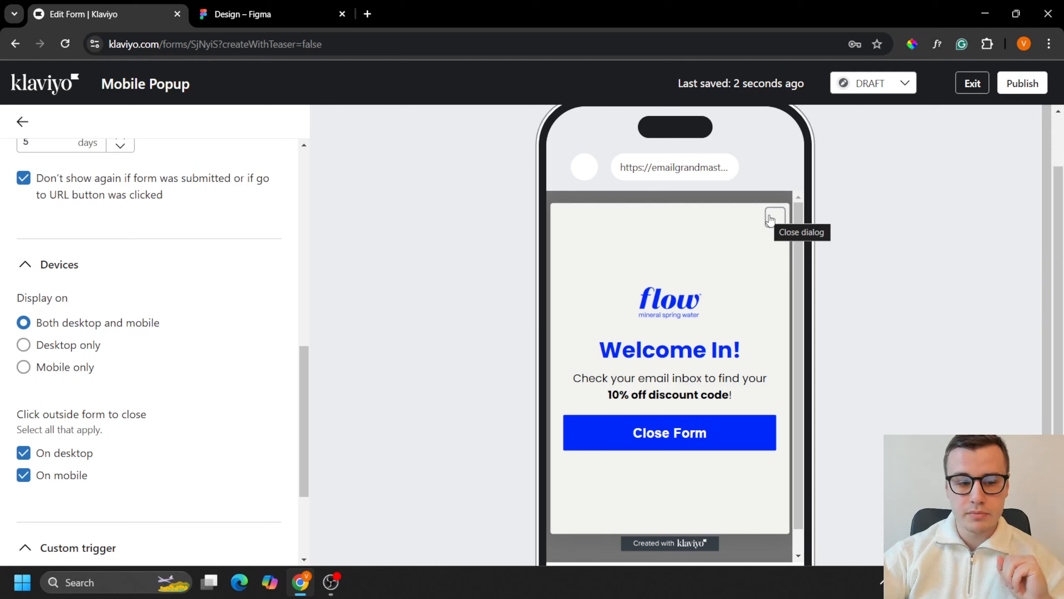
Limit the form's display to mobile devices only and return to the form overview
{"action": "scroll", "coordinate": [195, 461], "scroll_direction": "up", "scroll_amount": 2}
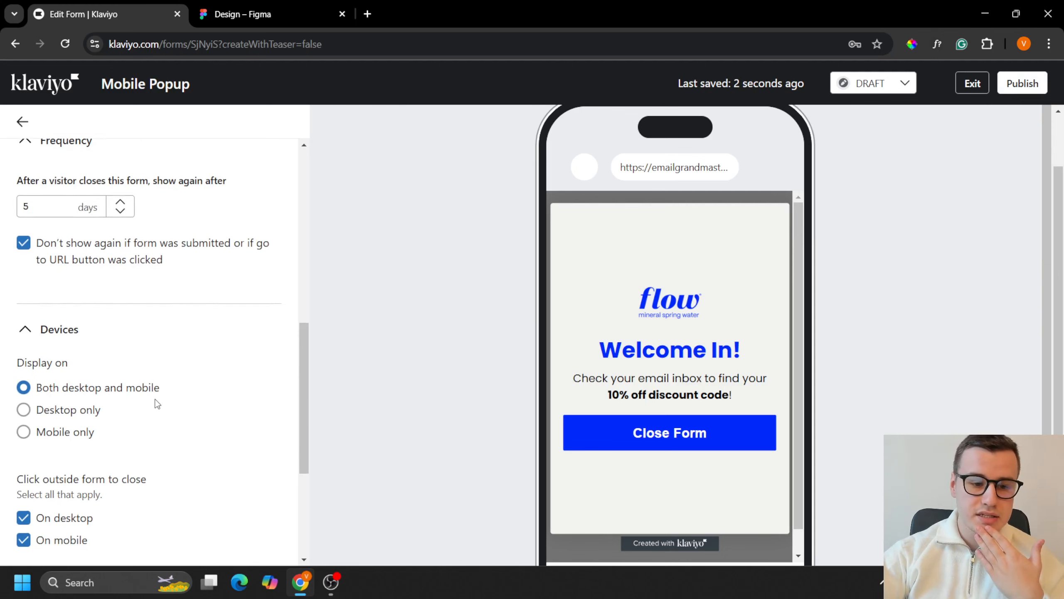
{"action": "scroll", "coordinate": [157, 403], "scroll_direction": "down", "scroll_amount": 2}
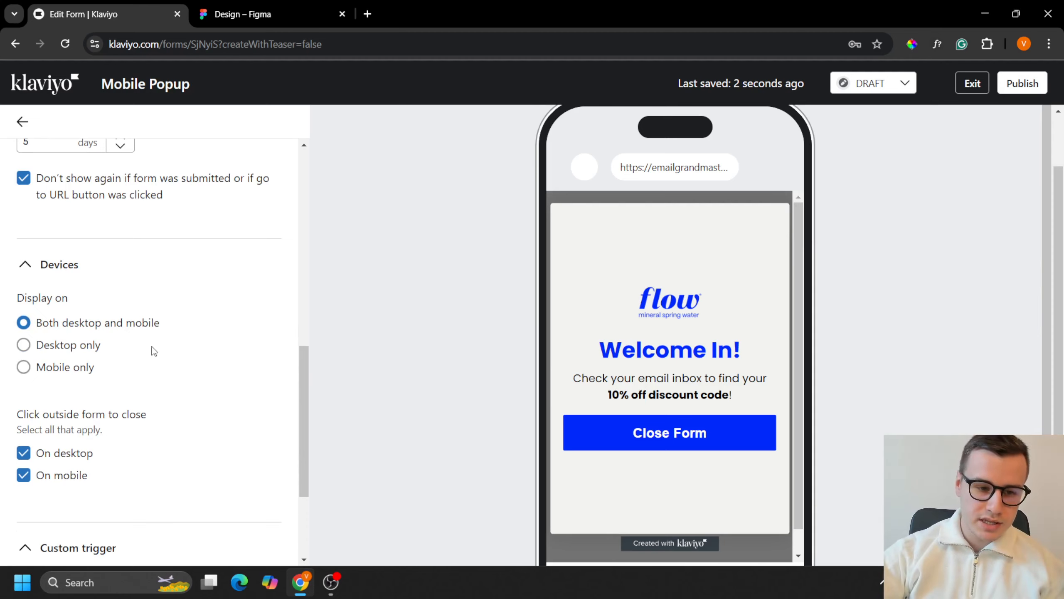
{"action": "left_click", "coordinate": [86, 367]}
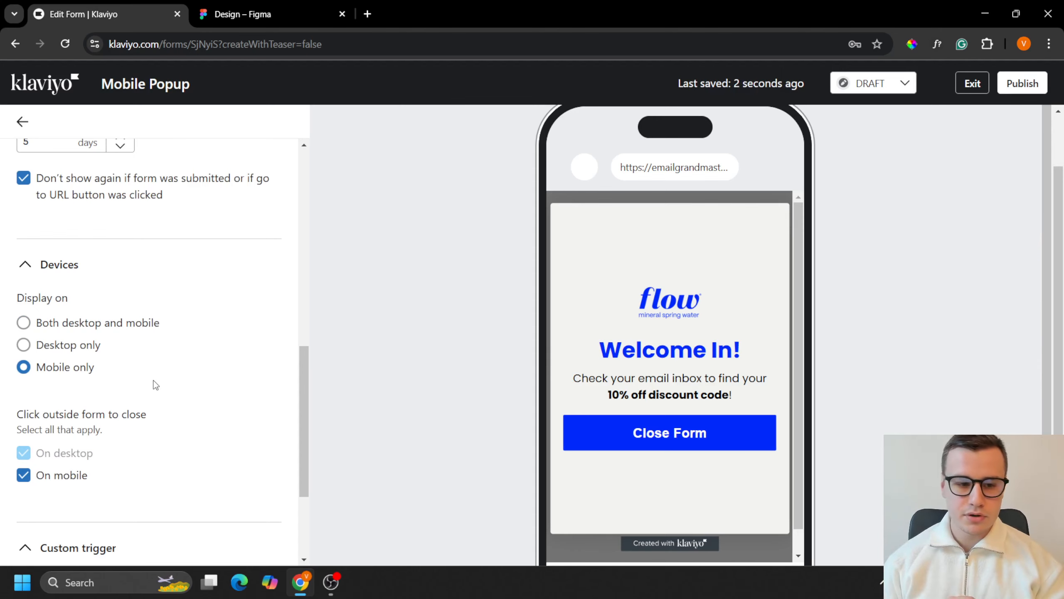
{"action": "scroll", "coordinate": [135, 354], "scroll_direction": "up", "scroll_amount": 10}
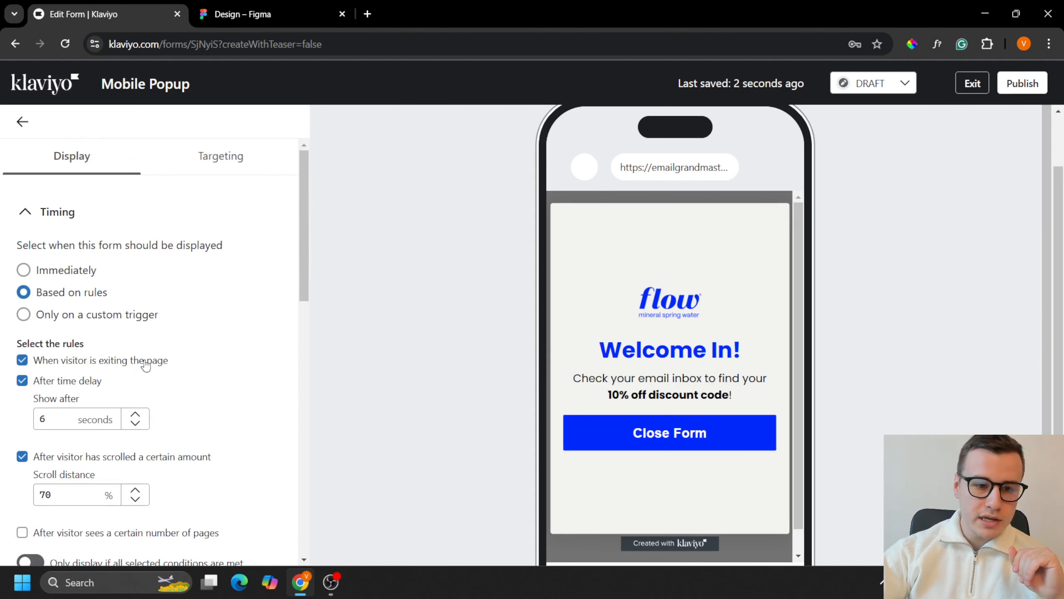
{"action": "left_click", "coordinate": [23, 121]}
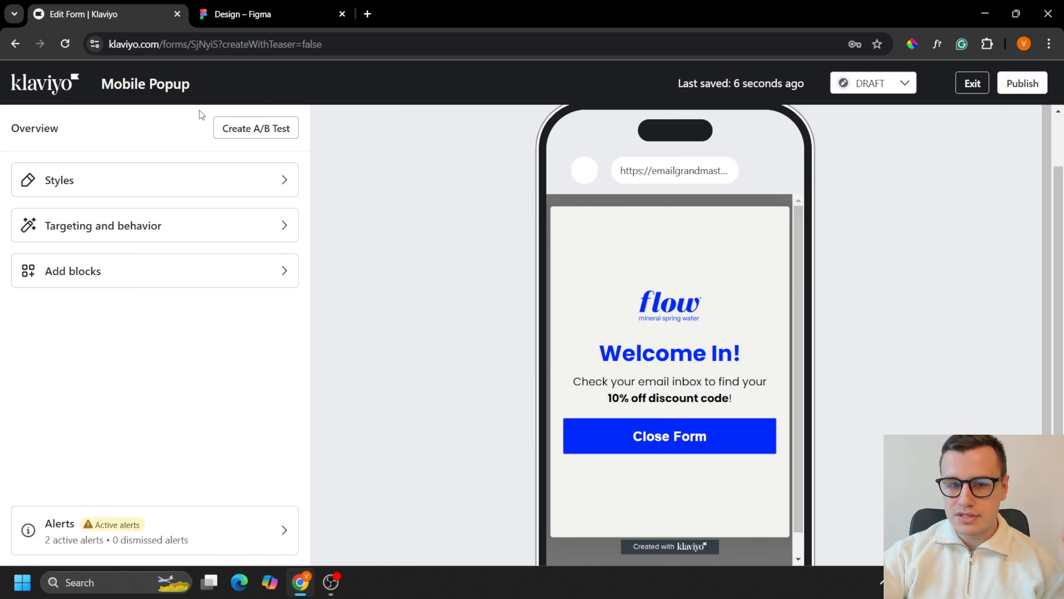
Return to the sign-up forms list and clone the Mobile Popup form within this account as "Desktop Popup"
{"action": "left_click", "coordinate": [74, 86]}
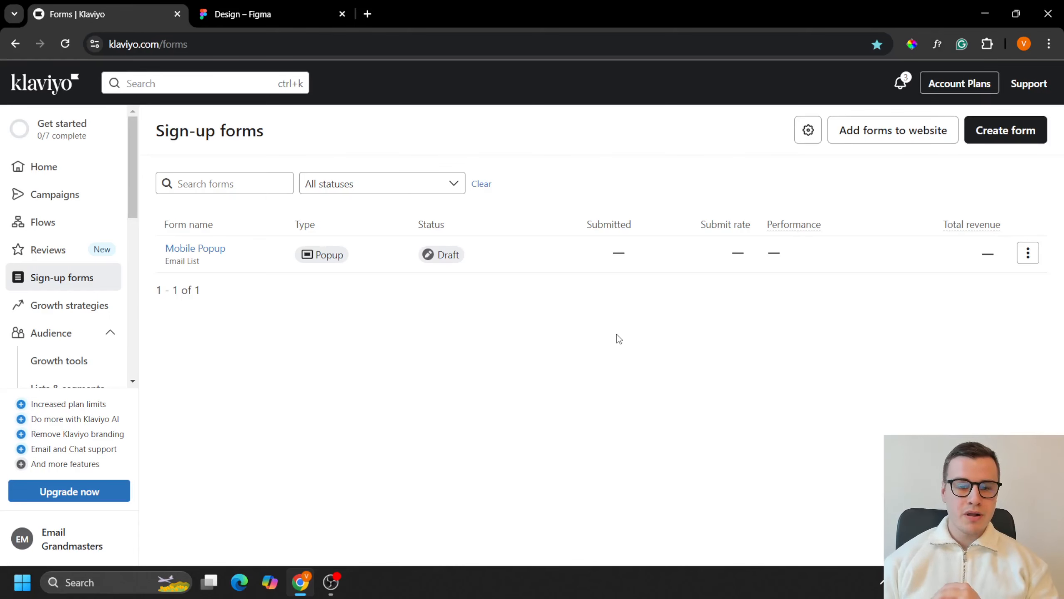
{"action": "left_click", "coordinate": [1027, 254]}
{"action": "left_click", "coordinate": [968, 393]}
{"action": "left_click", "coordinate": [869, 219]}
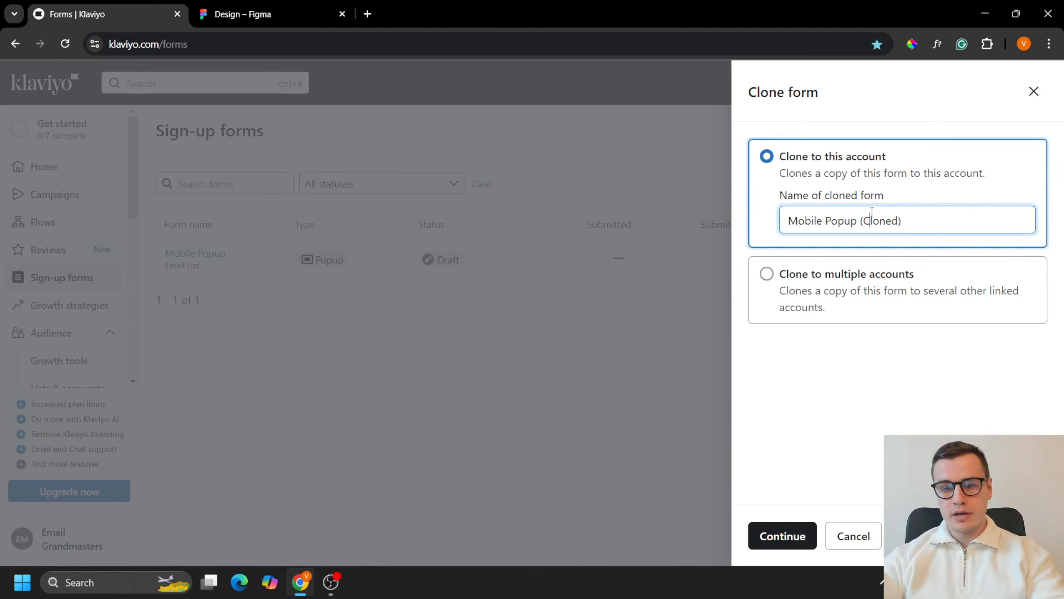
{"action": "key", "text": "ctrl+a"}
{"action": "type", "text": "Desktop Popup"}
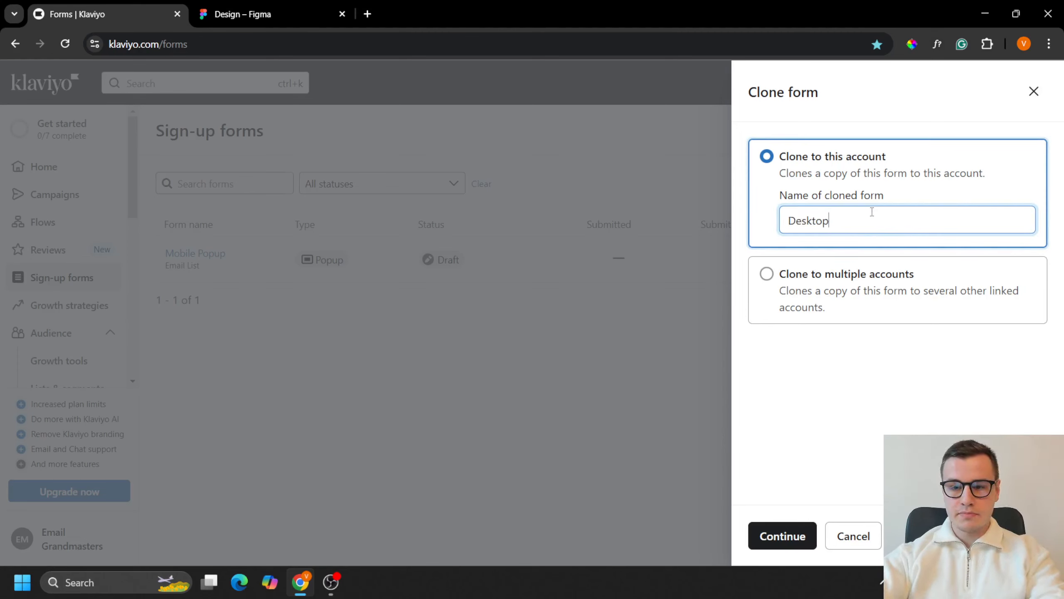
{"action": "left_click", "coordinate": [782, 535]}
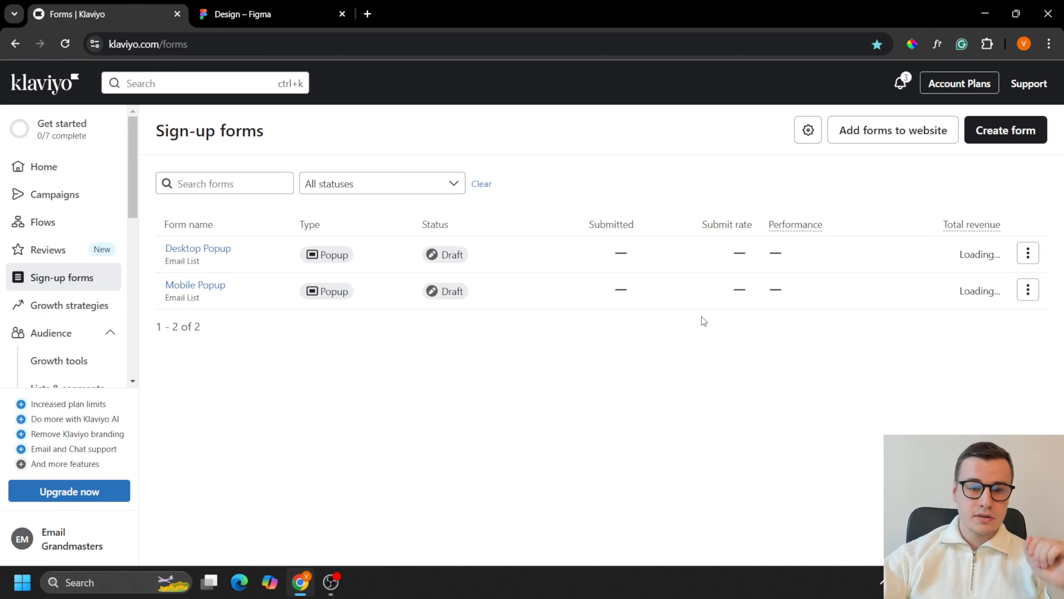
Open the Desktop Popup form for editing and limit its display to desktop only
{"action": "left_click", "coordinate": [1028, 253]}
{"action": "left_click", "coordinate": [971, 281]}
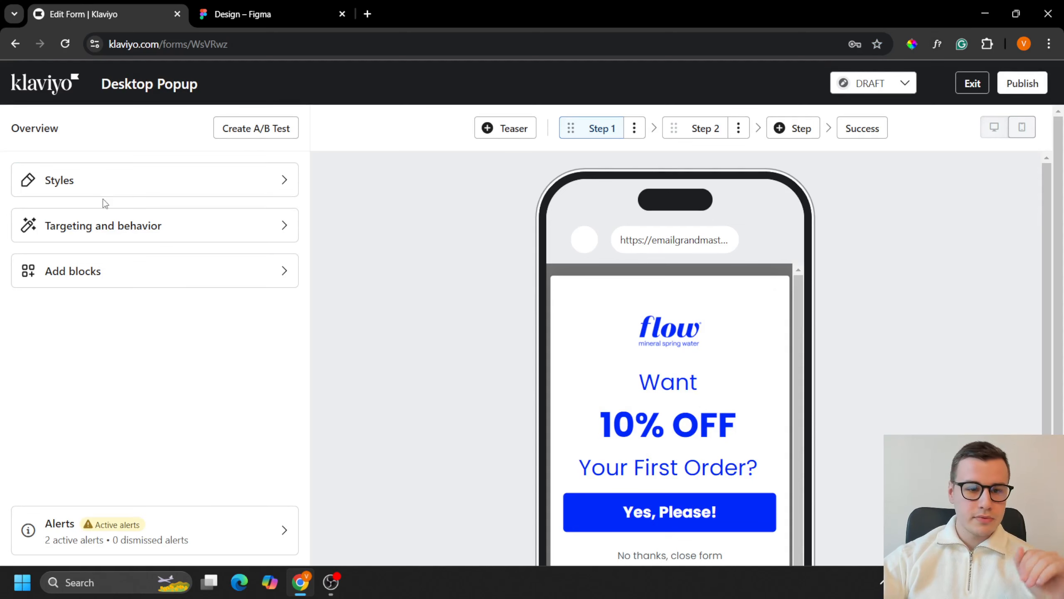
{"action": "left_click", "coordinate": [120, 237]}
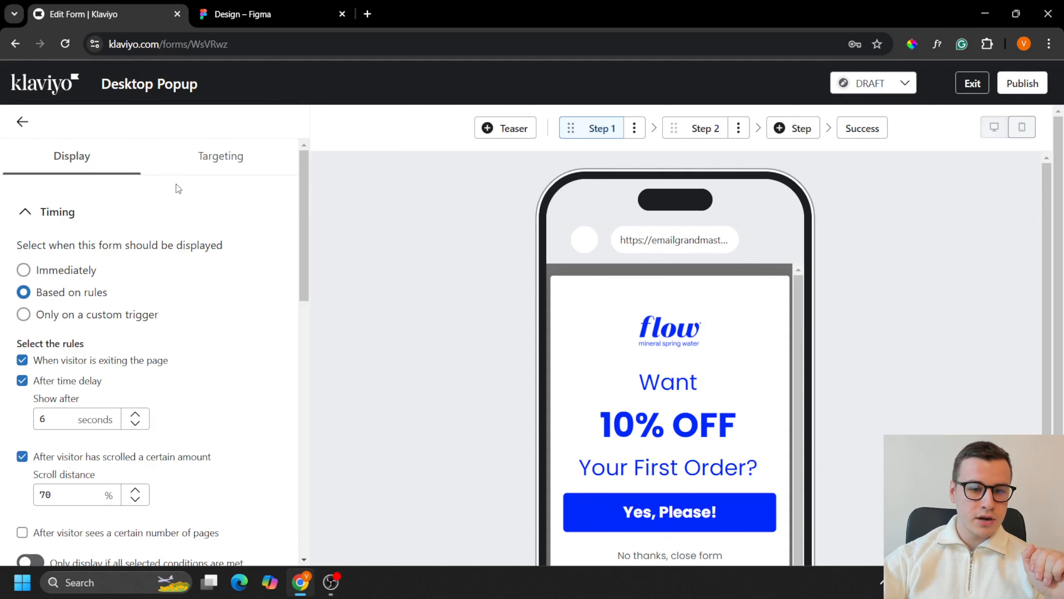
{"action": "scroll", "coordinate": [189, 177], "scroll_direction": "down", "scroll_amount": 10}
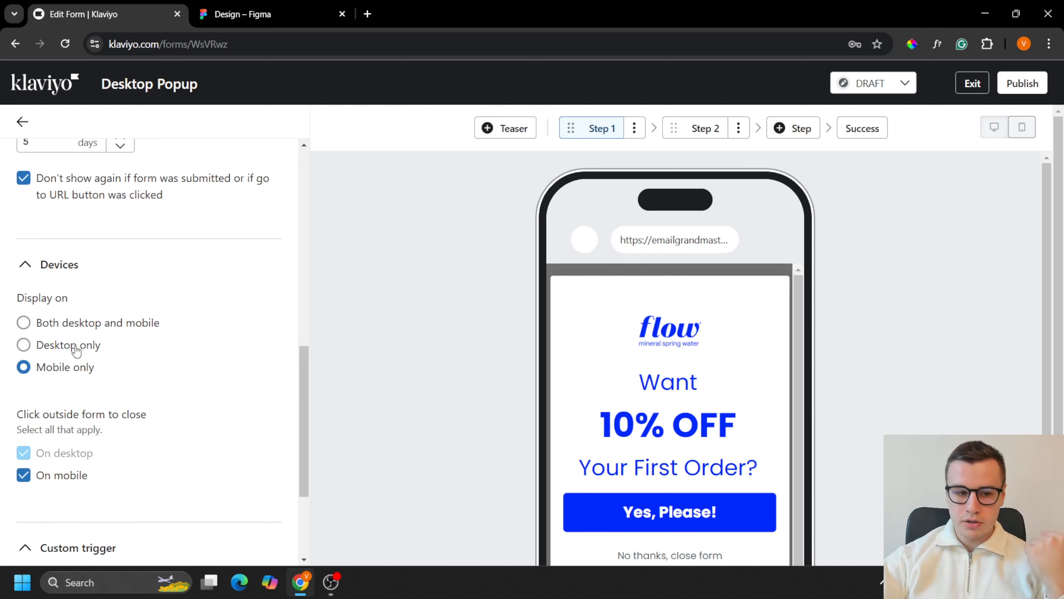
{"action": "left_click", "coordinate": [75, 351]}
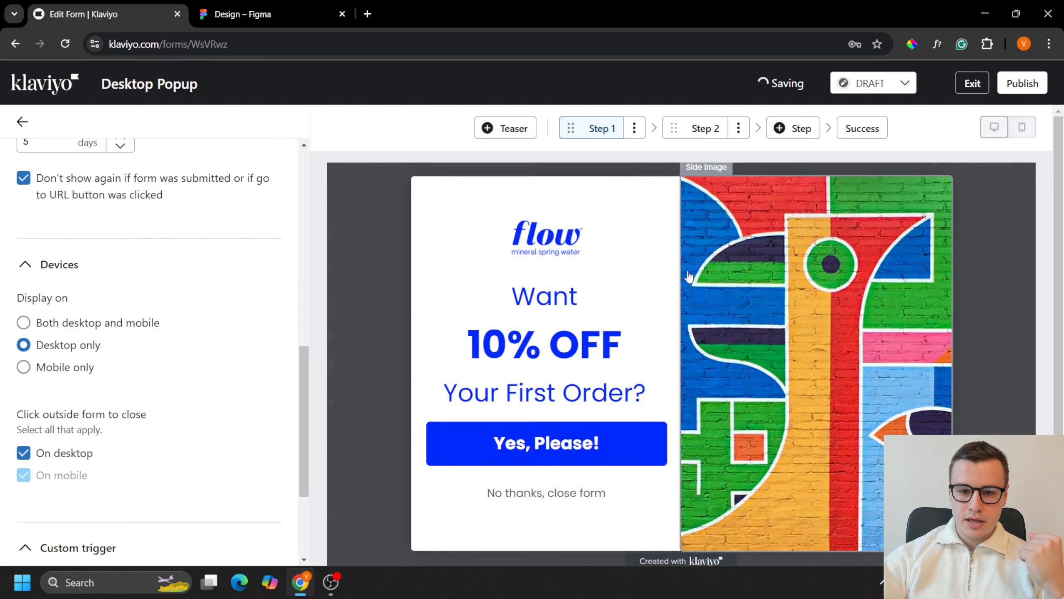
{"action": "left_click", "coordinate": [23, 122]}
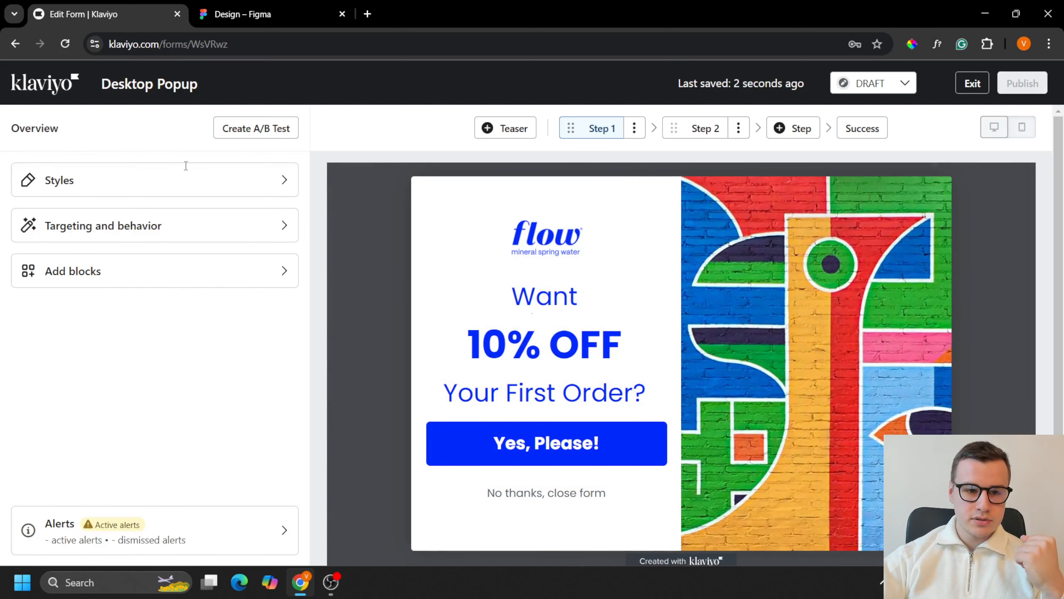
Check the desktop layout in the Figma design and set the popup's side image to the left in Styles
{"action": "left_click", "coordinate": [220, 184]}
{"action": "scroll", "coordinate": [216, 253], "scroll_direction": "up", "scroll_amount": 5}
{"action": "left_click", "coordinate": [247, 14]}
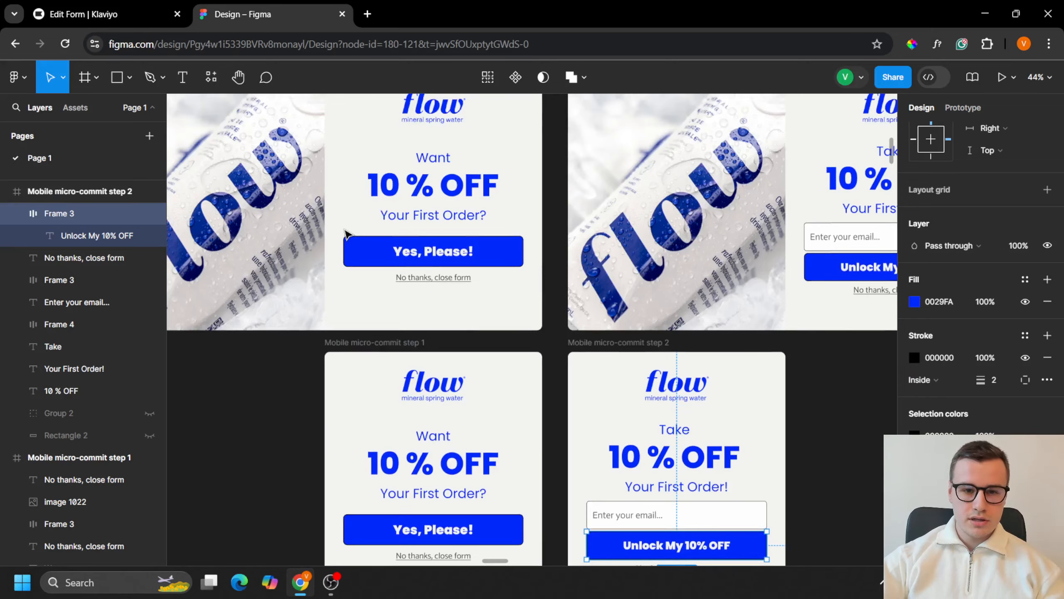
{"action": "left_click", "coordinate": [58, 6]}
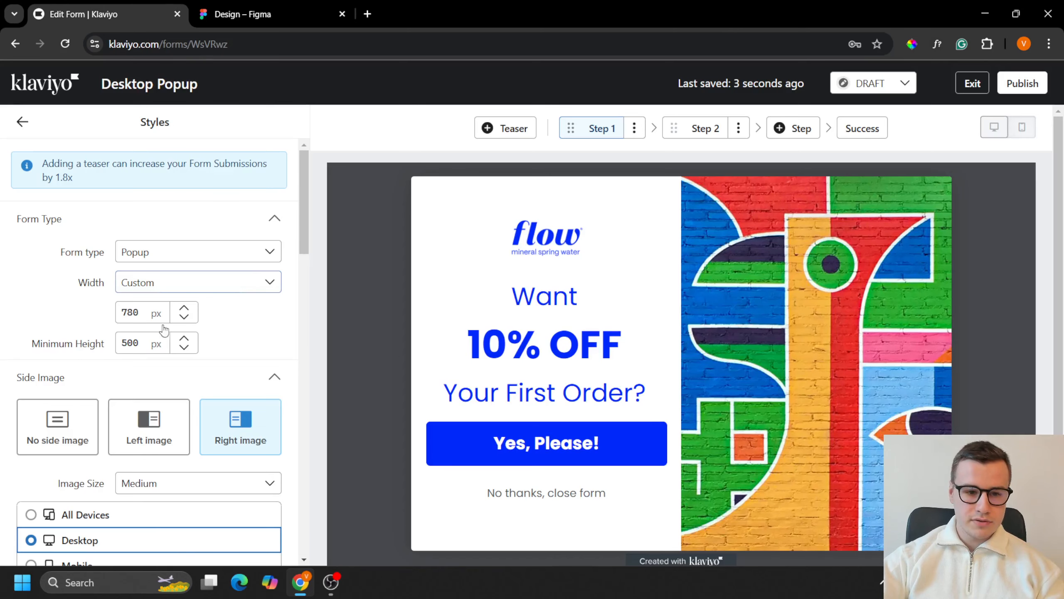
{"action": "left_click", "coordinate": [149, 426]}
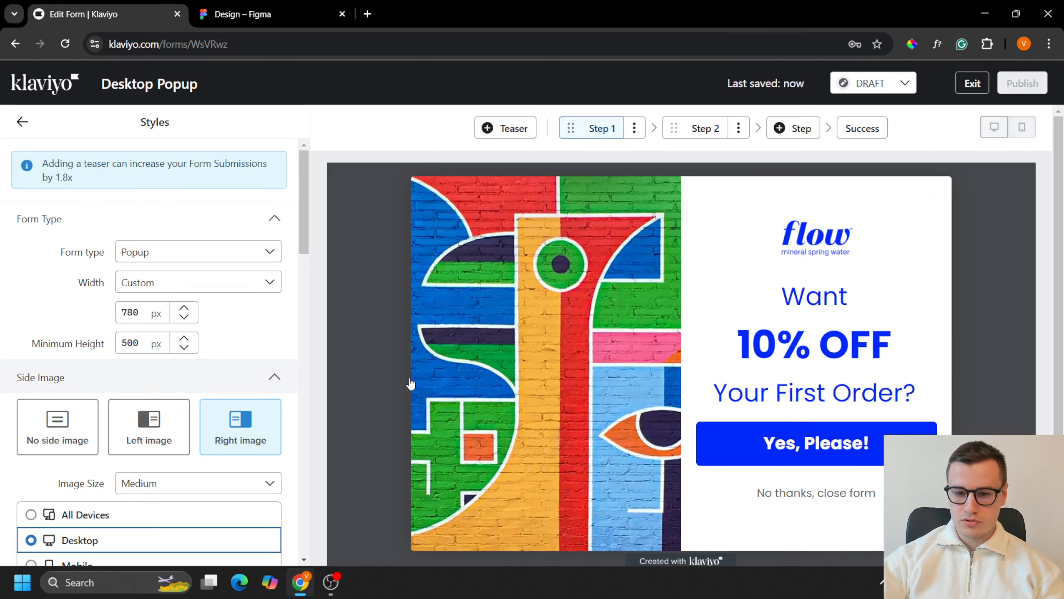
Replace the side image with "Slice 16 (11).1" from the image library and compare it with the desktop design in Figma
{"action": "left_click", "coordinate": [534, 362]}
{"action": "left_click", "coordinate": [119, 222]}
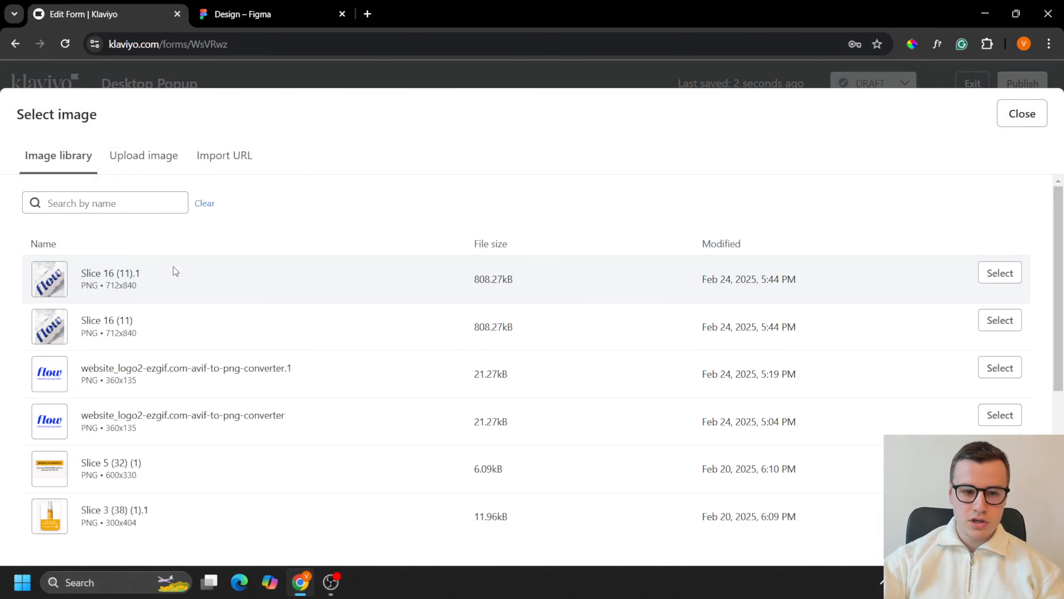
{"action": "left_click", "coordinate": [1000, 273]}
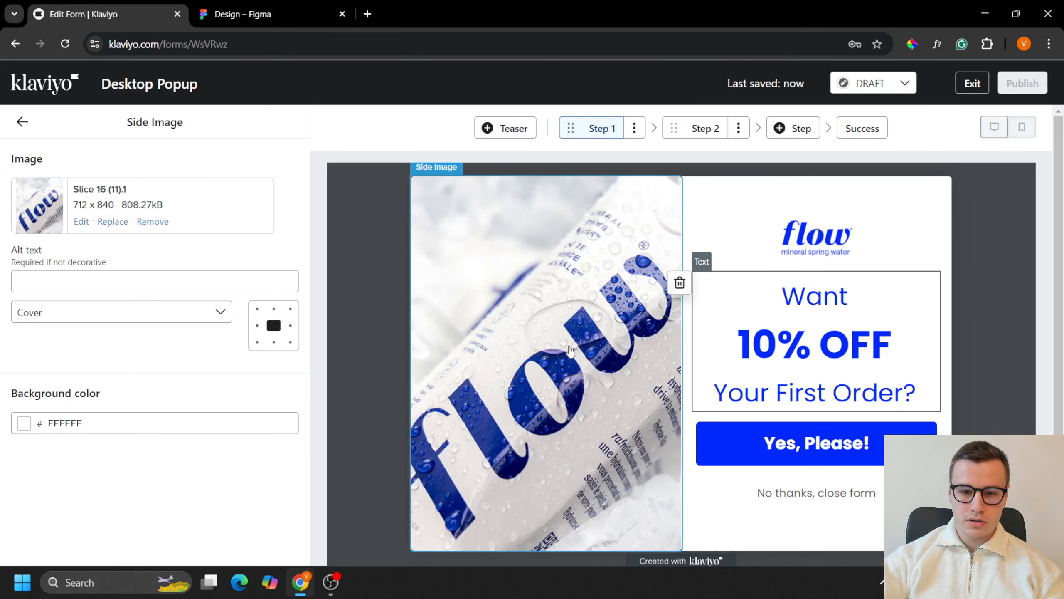
{"action": "left_click", "coordinate": [297, 5]}
{"action": "scroll", "coordinate": [482, 275], "scroll_direction": "up", "scroll_amount": 3}
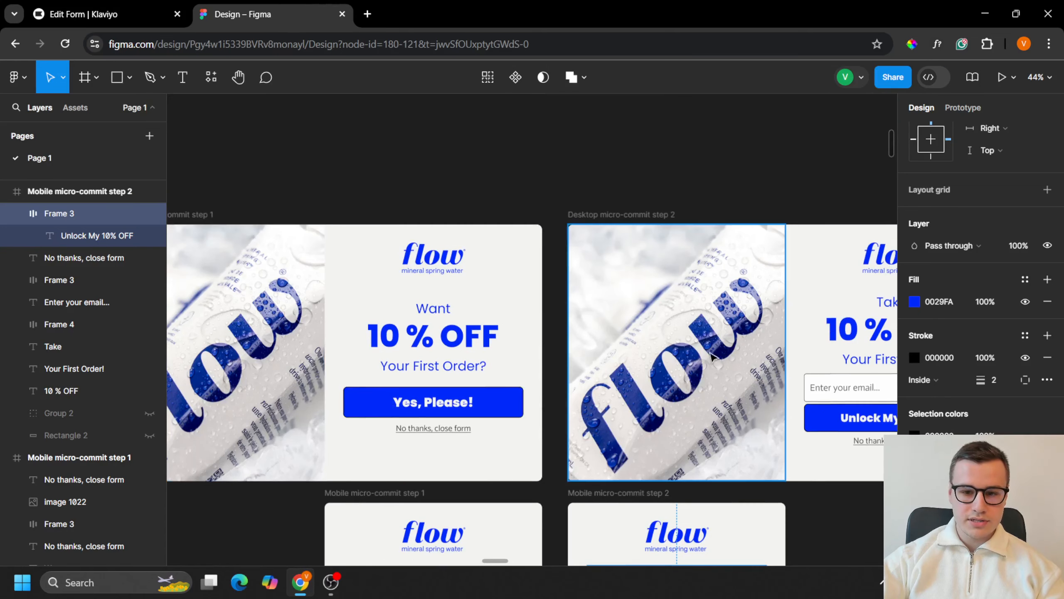
{"action": "left_click", "coordinate": [117, 14]}
{"action": "left_click", "coordinate": [388, 308]}
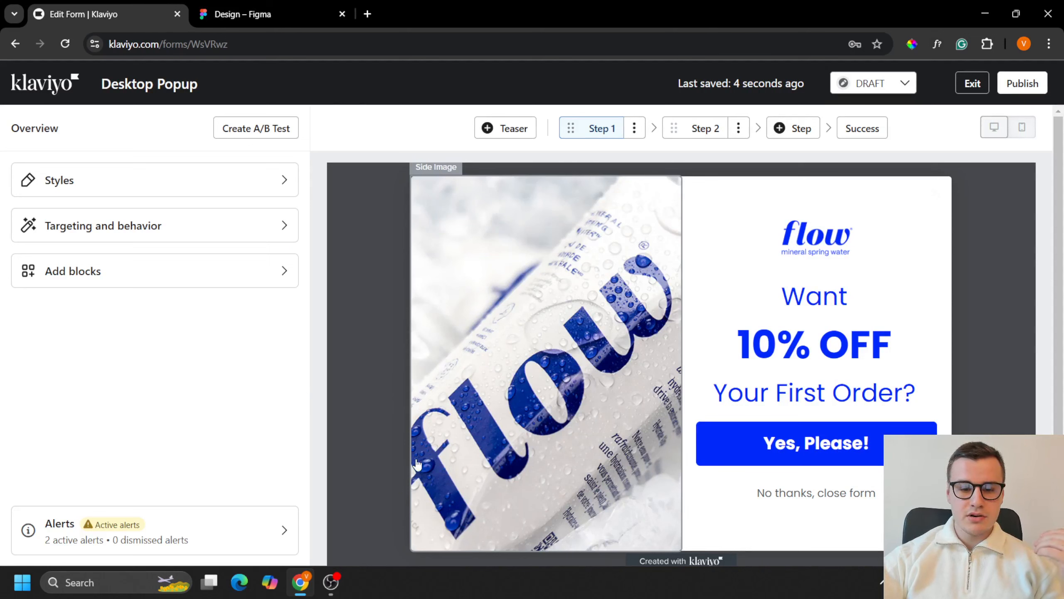
Check the desktop layout in the Figma design and set the popup's custom width to 880 px in Styles
{"action": "left_click", "coordinate": [234, 12]}
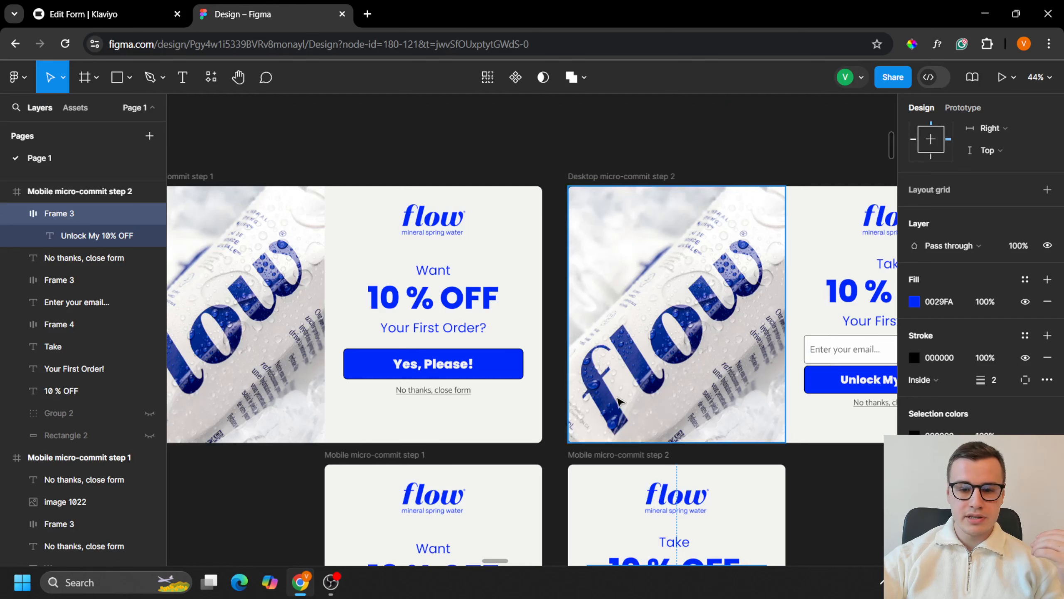
{"action": "left_click", "coordinate": [161, 12]}
{"action": "left_click", "coordinate": [75, 185]}
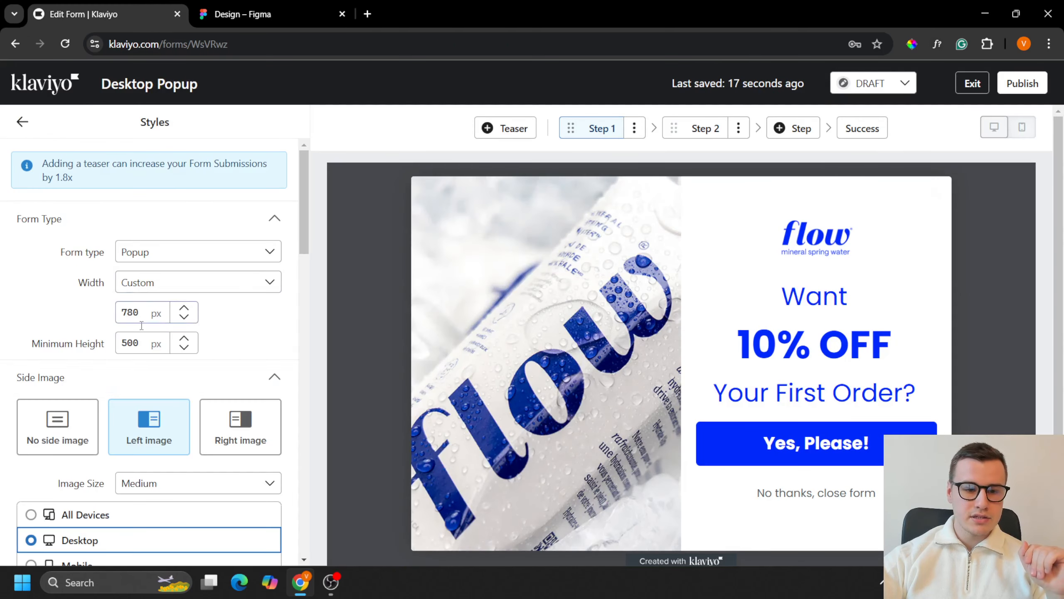
{"action": "left_click", "coordinate": [121, 314]}
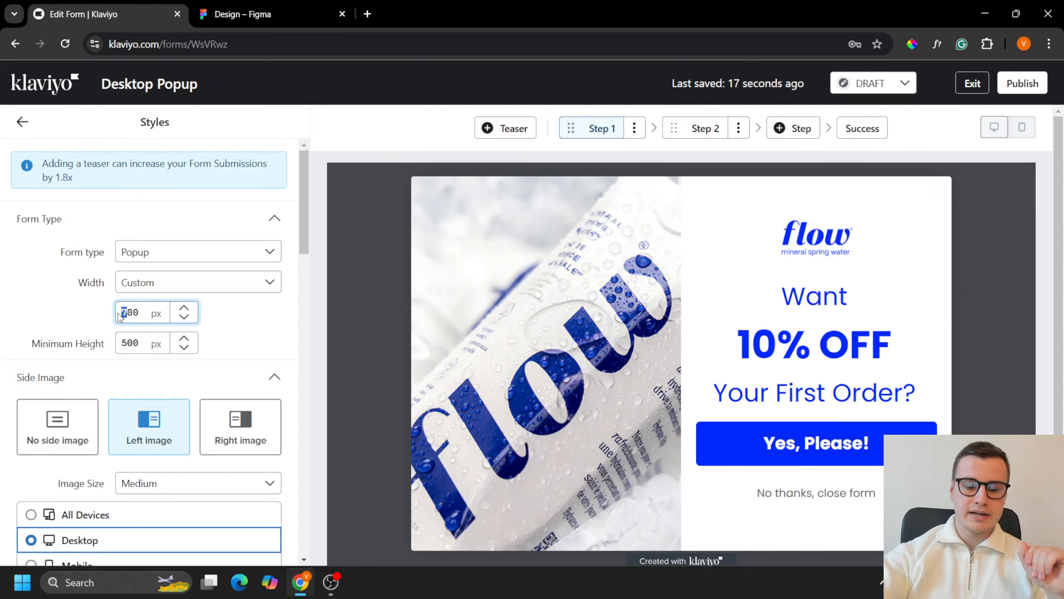
{"action": "type", "text": "8"}
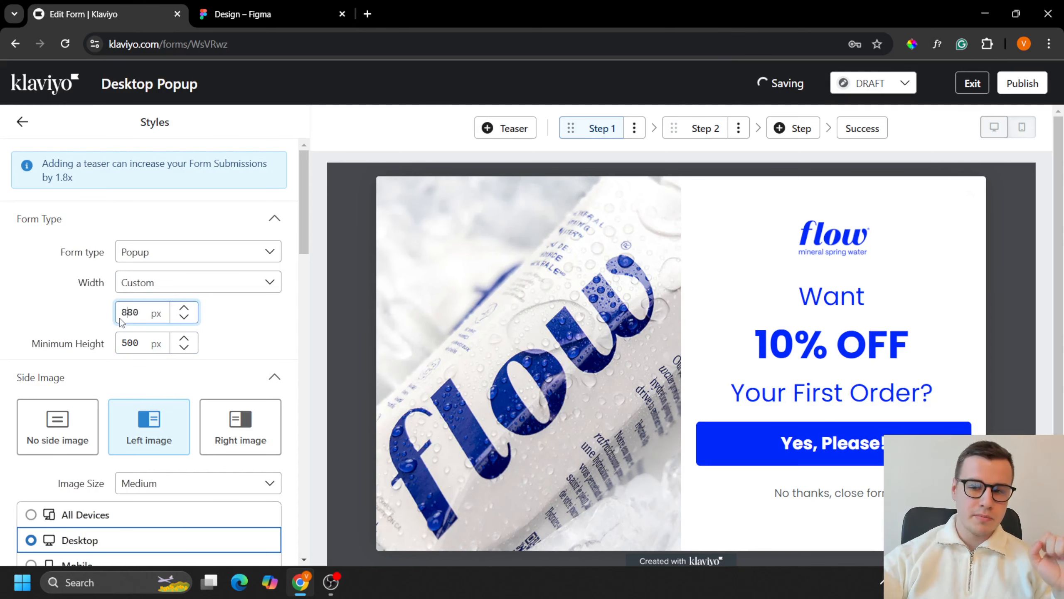
{"action": "left_click", "coordinate": [22, 123]}
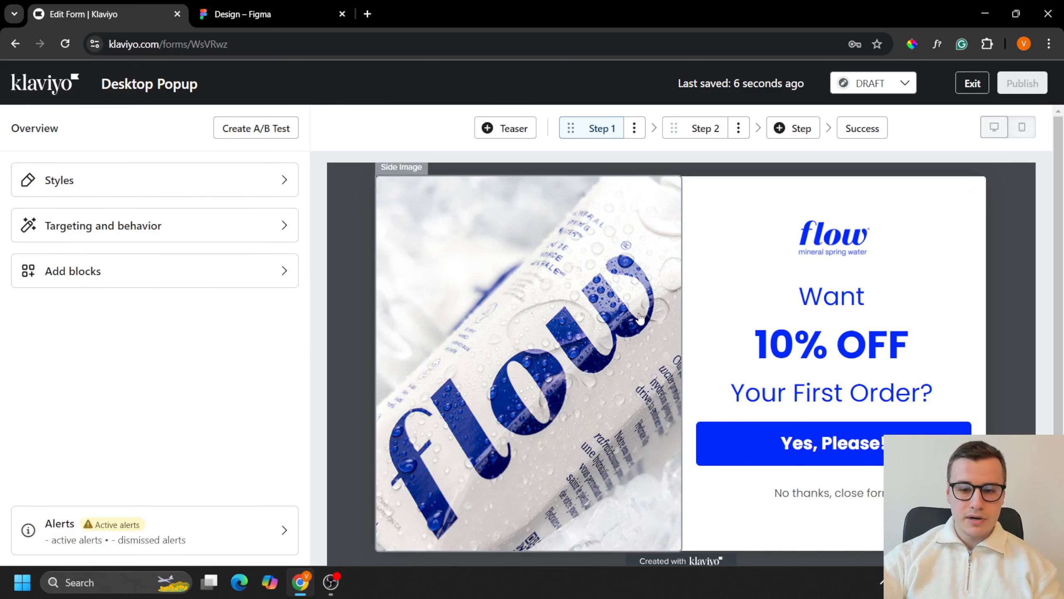
Give the Step 1 side image the alt text "flow mineral sping water" and copy that text
{"action": "left_click", "coordinate": [548, 396]}
{"action": "left_click", "coordinate": [195, 276]}
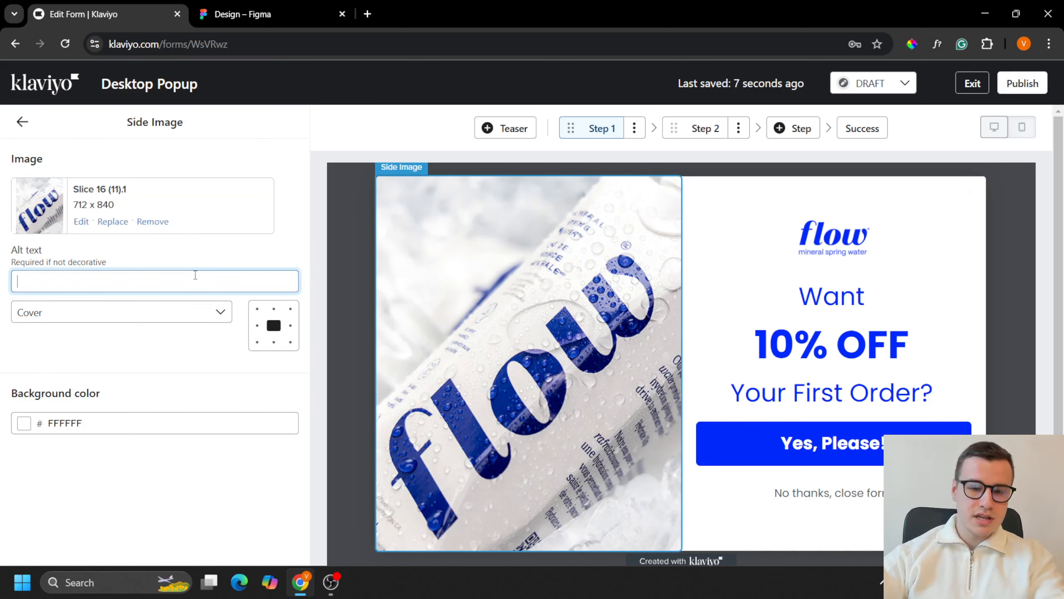
{"action": "type", "text": "flow mineral"}
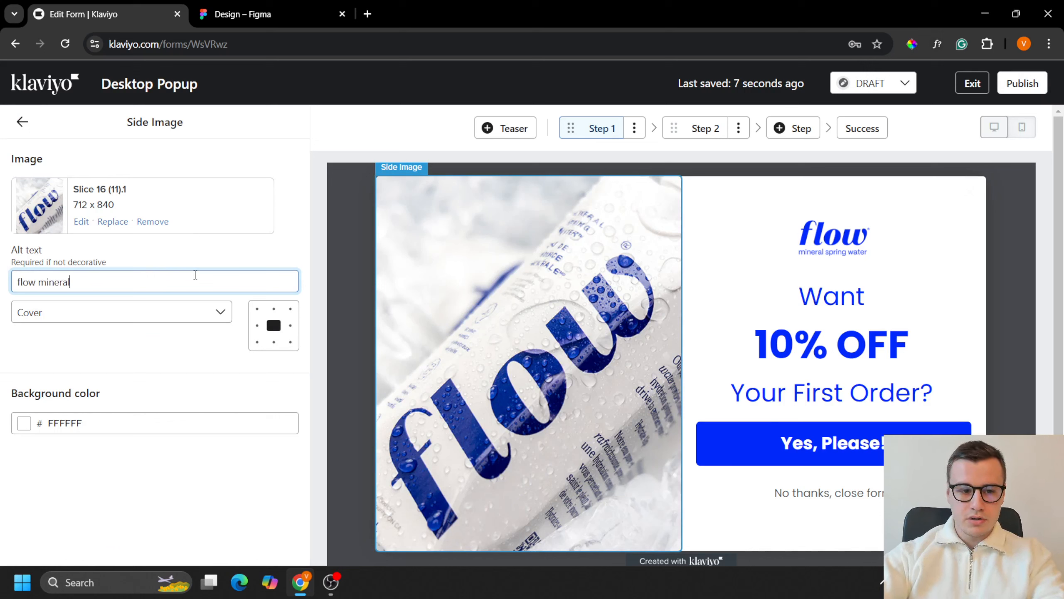
{"action": "type", "text": " sping water"}
{"action": "key", "text": "ctrl+a"}
{"action": "key", "text": "ctrl+c"}
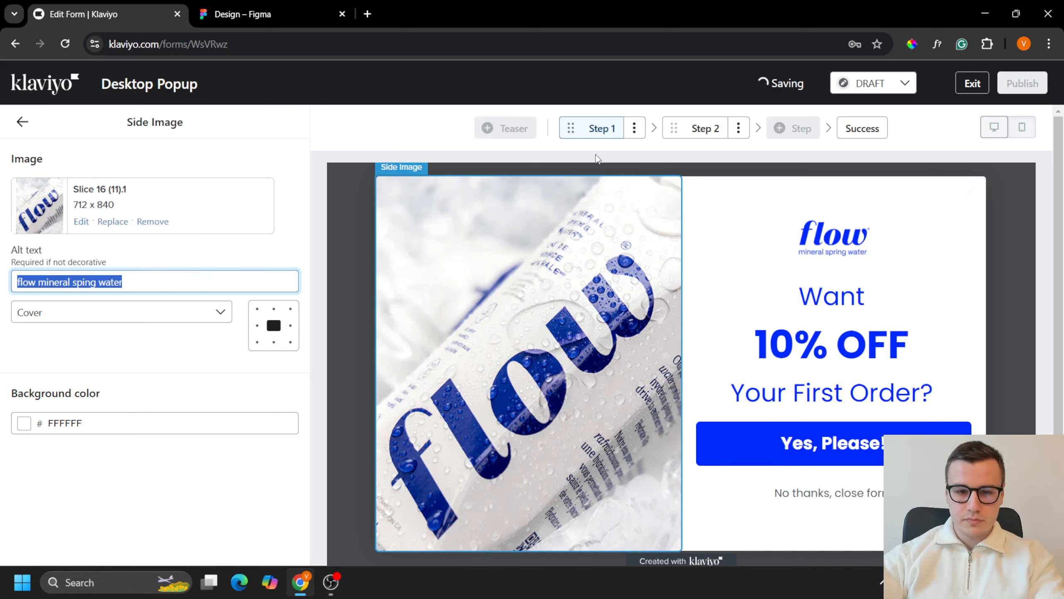
Replace the Step 2 side image with "Slice 16 (11).1" from the image library and paste the copied alt text
{"action": "left_click", "coordinate": [705, 128]}
{"action": "left_click", "coordinate": [421, 323]}
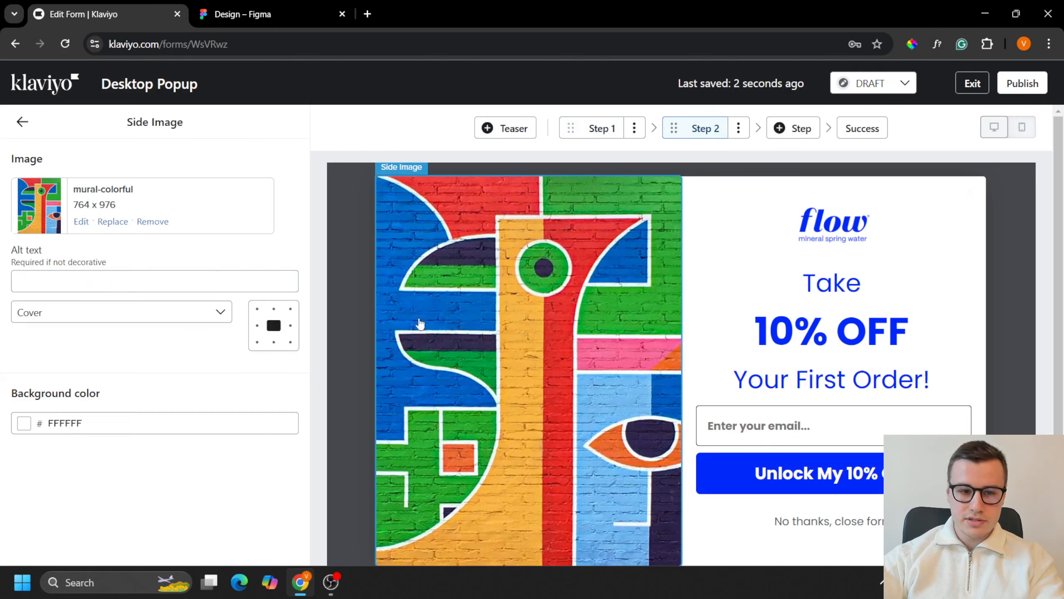
{"action": "left_click", "coordinate": [120, 222]}
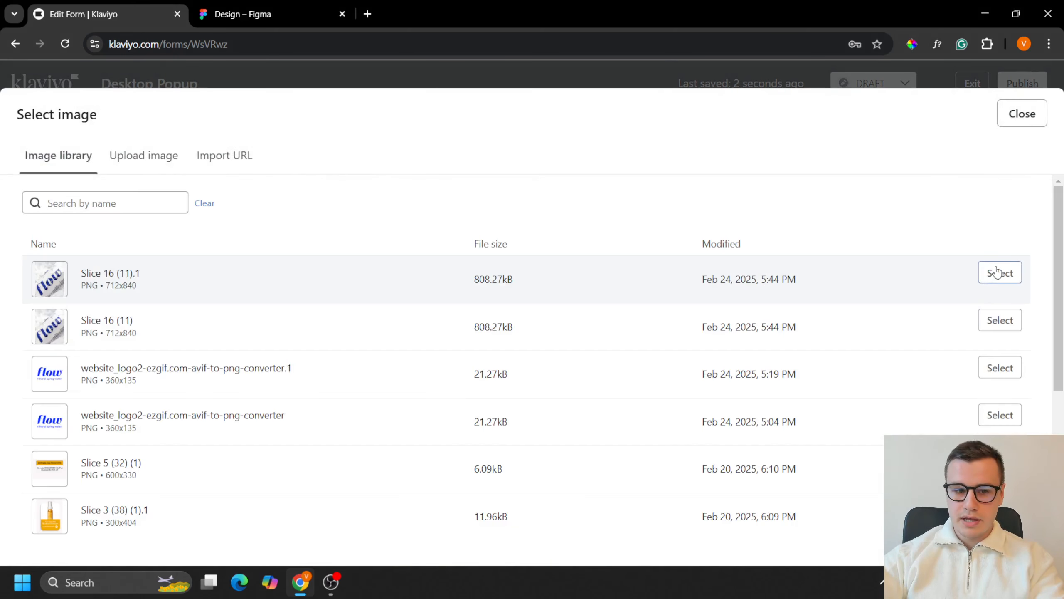
{"action": "left_click", "coordinate": [996, 271]}
{"action": "left_click", "coordinate": [166, 273]}
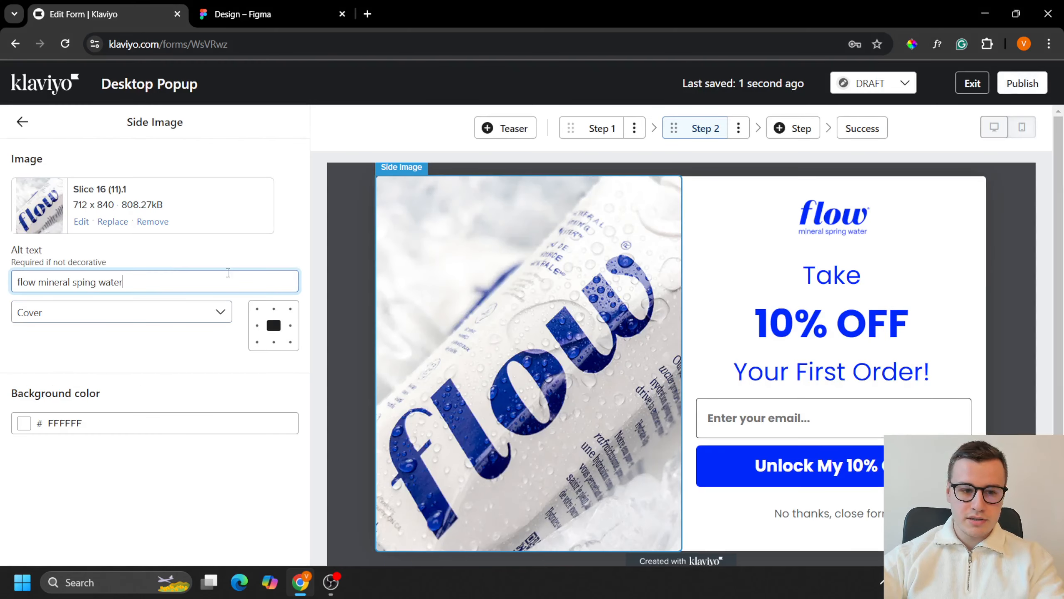
Replace the Success step's side image with "Slice 16 (11).1" from the image library and paste the copied alt text
{"action": "left_click", "coordinate": [864, 129]}
{"action": "left_click", "coordinate": [537, 349]}
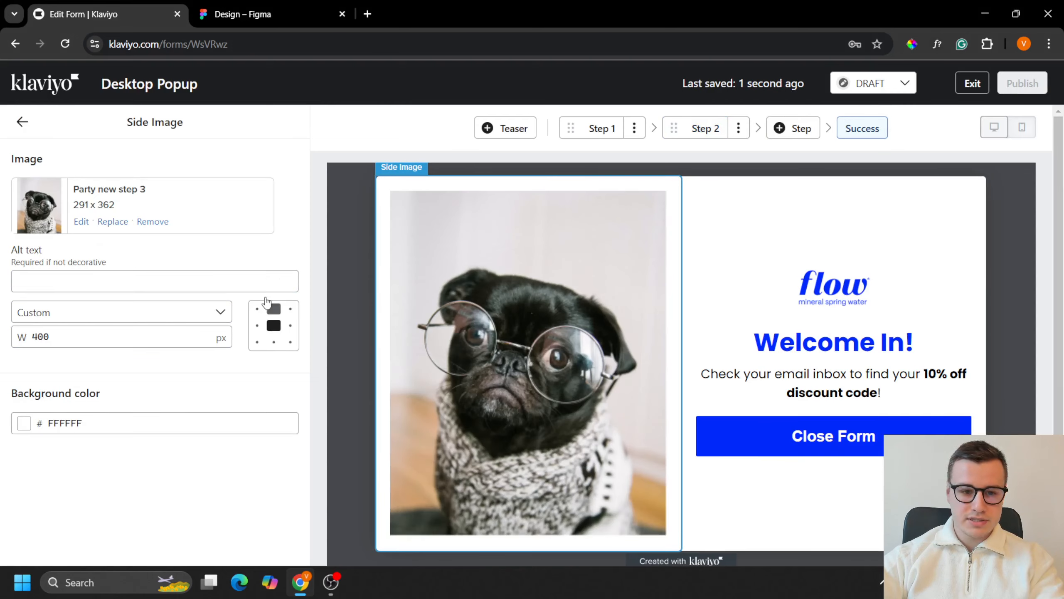
{"action": "left_click", "coordinate": [112, 221]}
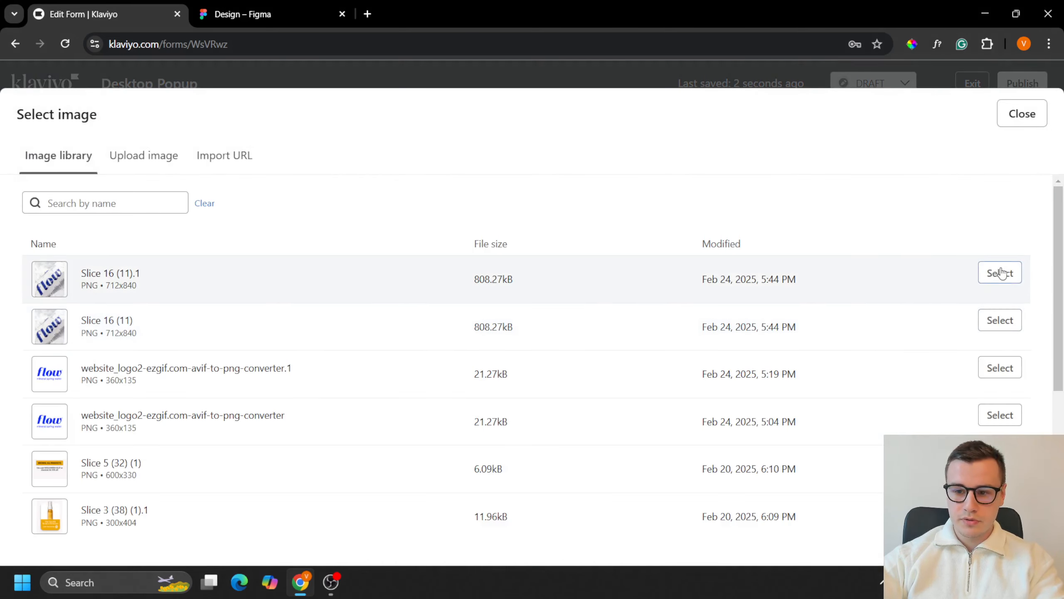
{"action": "left_click", "coordinate": [1000, 272]}
{"action": "left_click", "coordinate": [183, 281]}
{"action": "key", "text": "ctrl+v"}
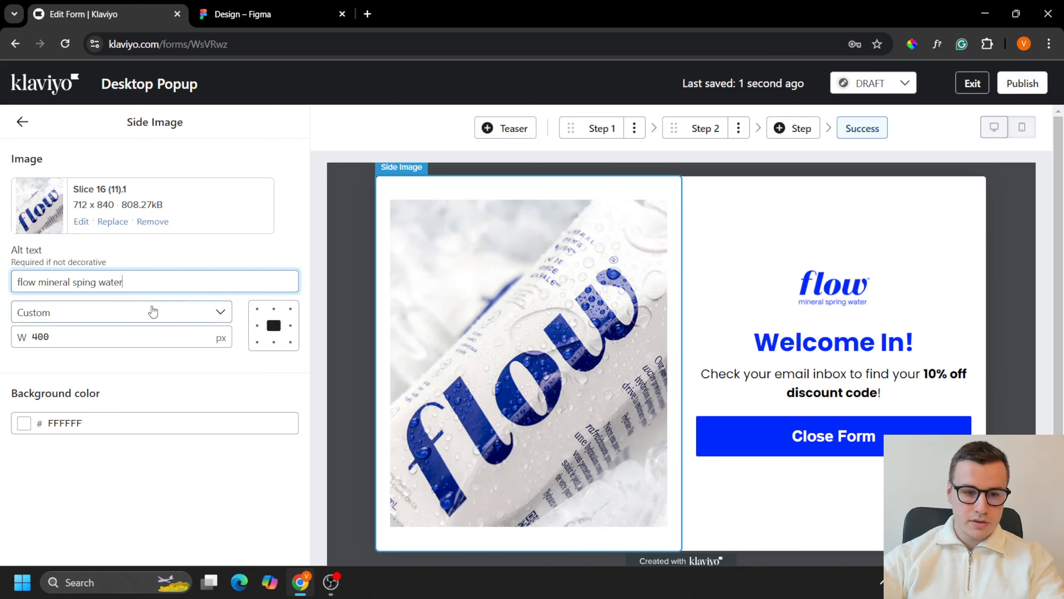
Set the Success step's side image sizing to Cover and return to the form overview
{"action": "left_click", "coordinate": [200, 325]}
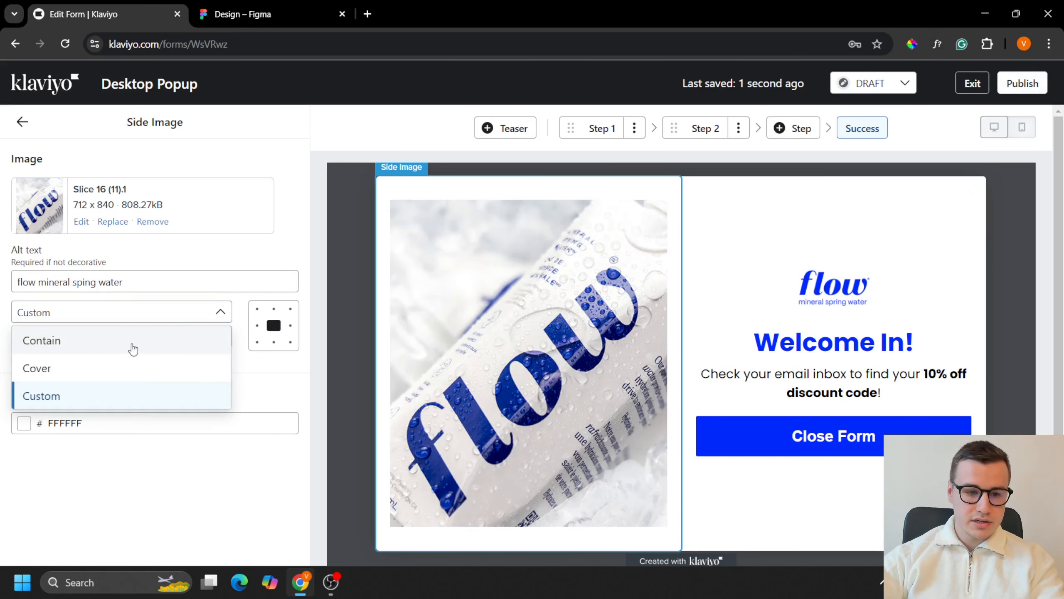
{"action": "left_click", "coordinate": [106, 371]}
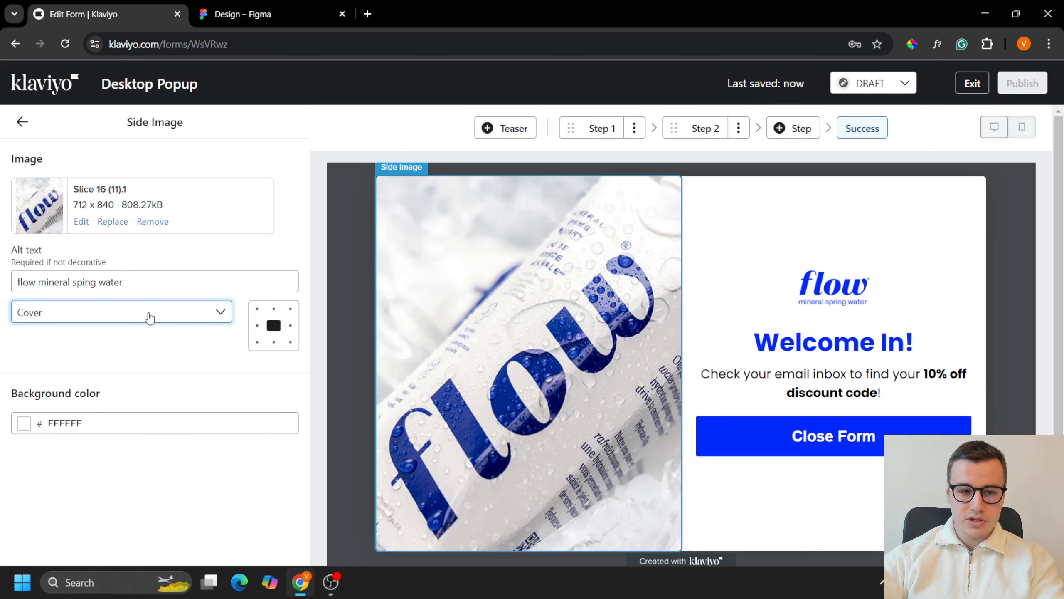
{"action": "left_click", "coordinate": [22, 126]}
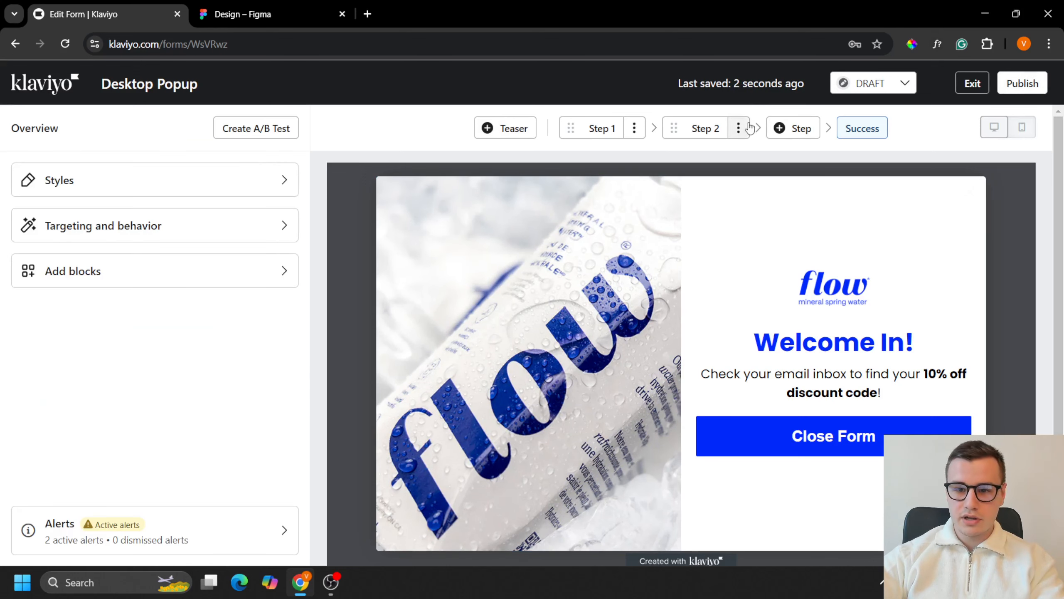
Review the desktop popup's Step 1, Step 2 and Success layouts for a consistent side image and content
{"action": "left_click", "coordinate": [707, 128]}
{"action": "left_click", "coordinate": [610, 128]}
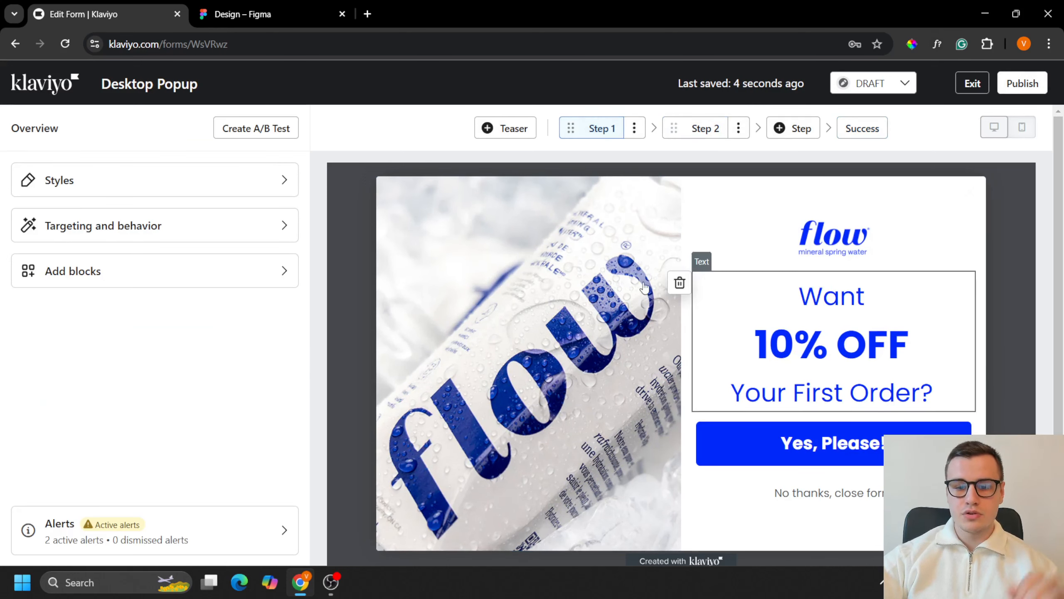
{"action": "scroll", "coordinate": [756, 392], "scroll_direction": "down", "scroll_amount": 1}
{"action": "scroll", "coordinate": [757, 392], "scroll_direction": "up", "scroll_amount": 1}
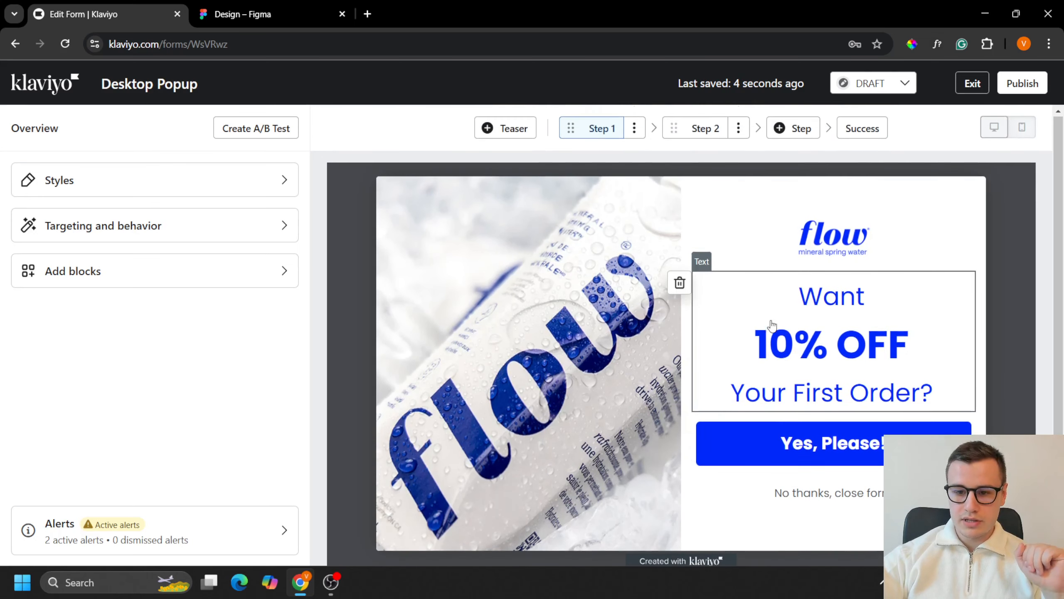
{"action": "left_click", "coordinate": [702, 128]}
{"action": "left_click", "coordinate": [614, 136]}
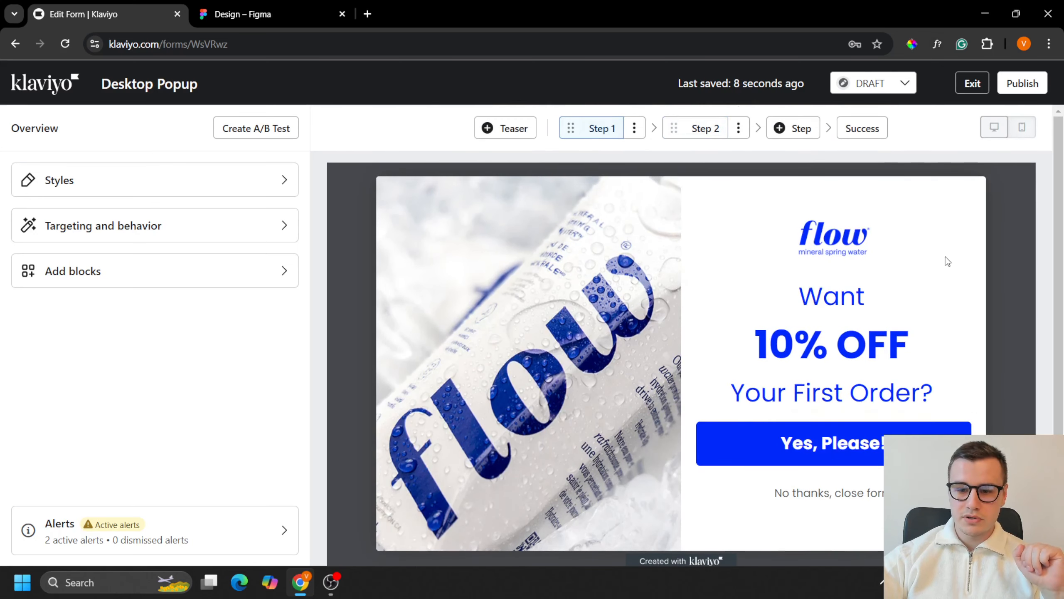
{"action": "left_click", "coordinate": [705, 128]}
{"action": "left_click", "coordinate": [861, 129]}
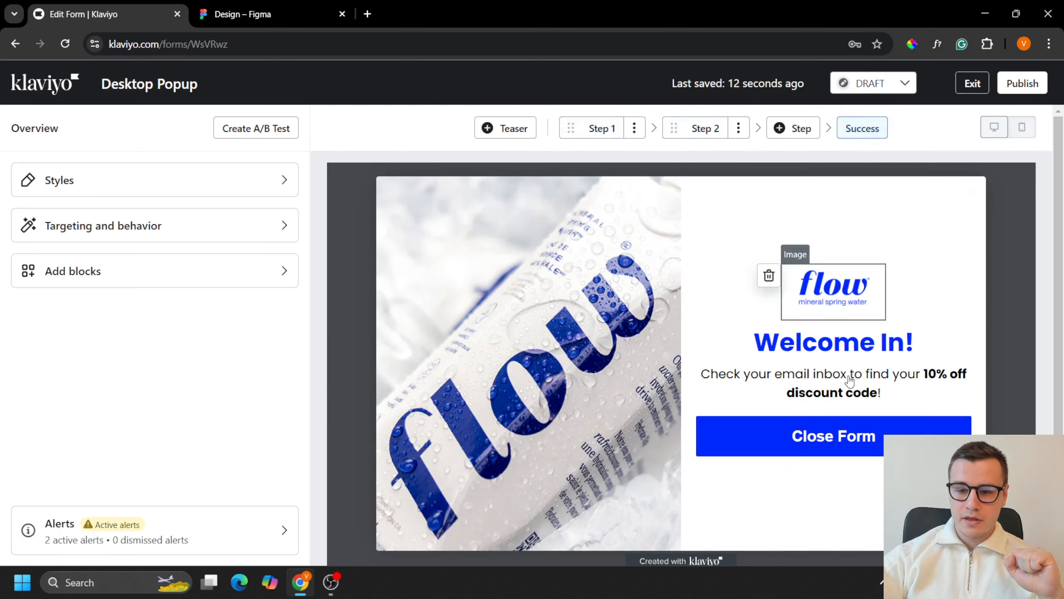
Review the popup's display and targeting settings, and look over the desktop micro-commit frames in Figma
{"action": "left_click", "coordinate": [68, 227]}
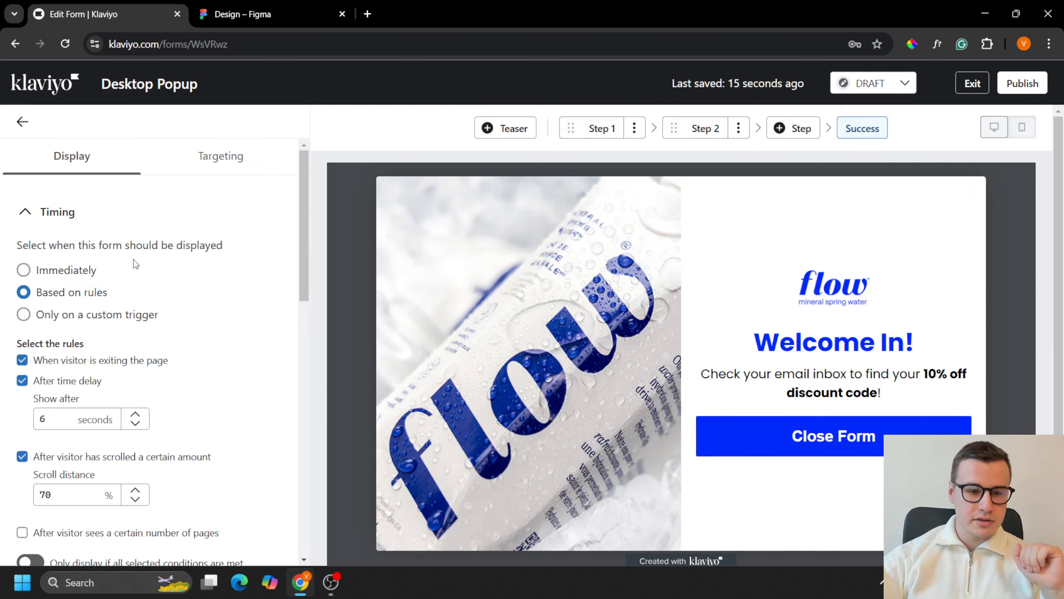
{"action": "scroll", "coordinate": [128, 334], "scroll_direction": "down", "scroll_amount": 10}
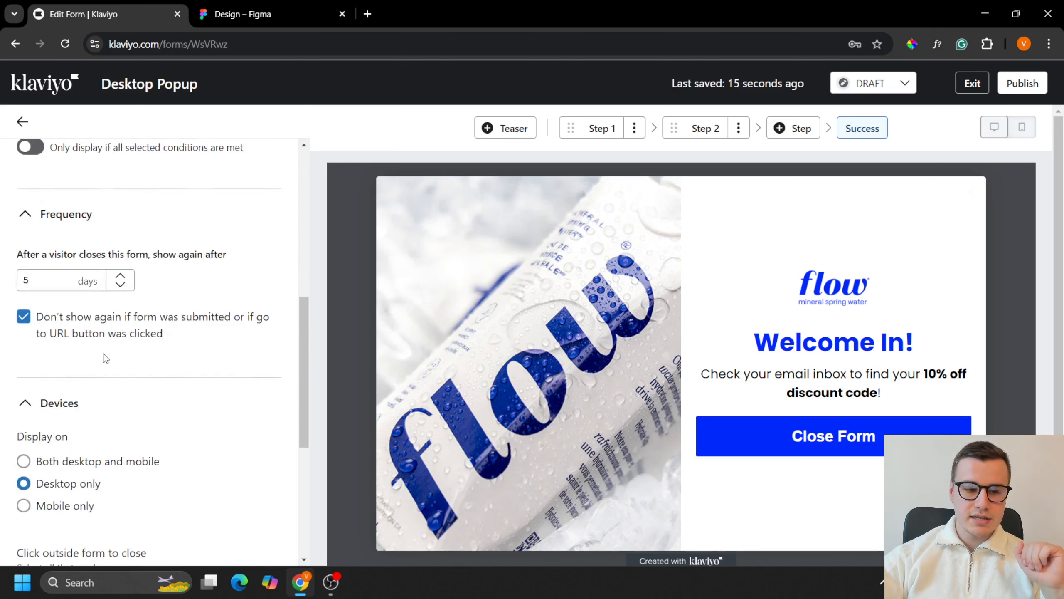
{"action": "scroll", "coordinate": [175, 333], "scroll_direction": "up", "scroll_amount": 10}
{"action": "left_click", "coordinate": [214, 156]}
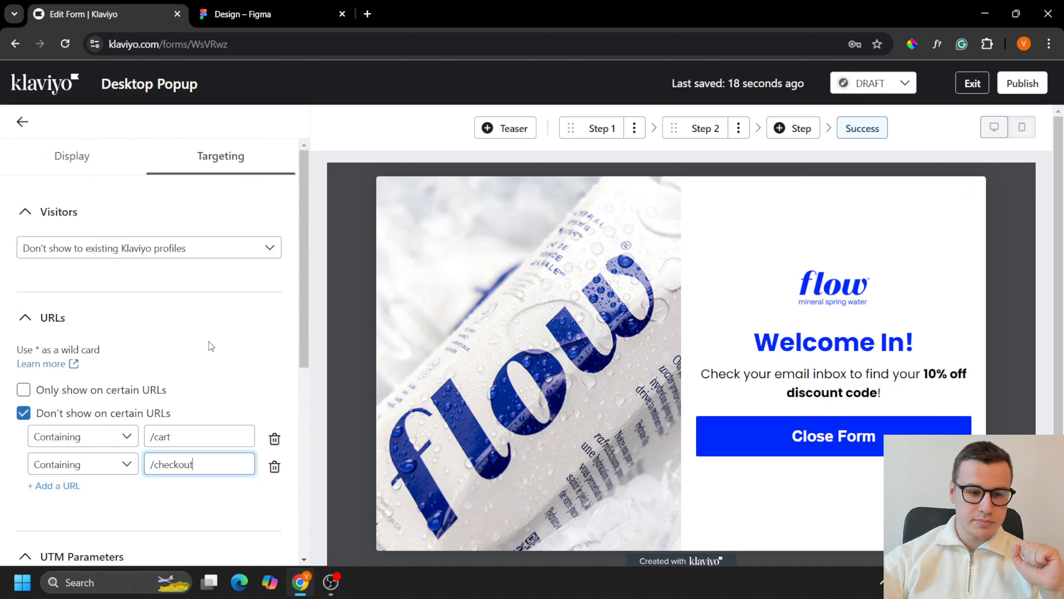
{"action": "scroll", "coordinate": [209, 341], "scroll_direction": "down", "scroll_amount": 2}
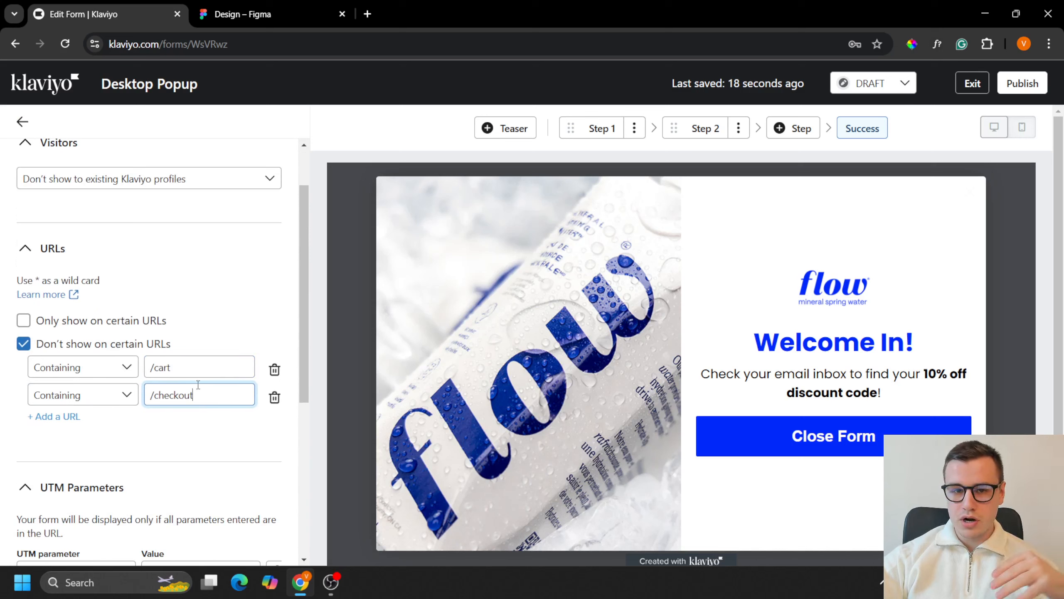
{"action": "left_click", "coordinate": [22, 121]}
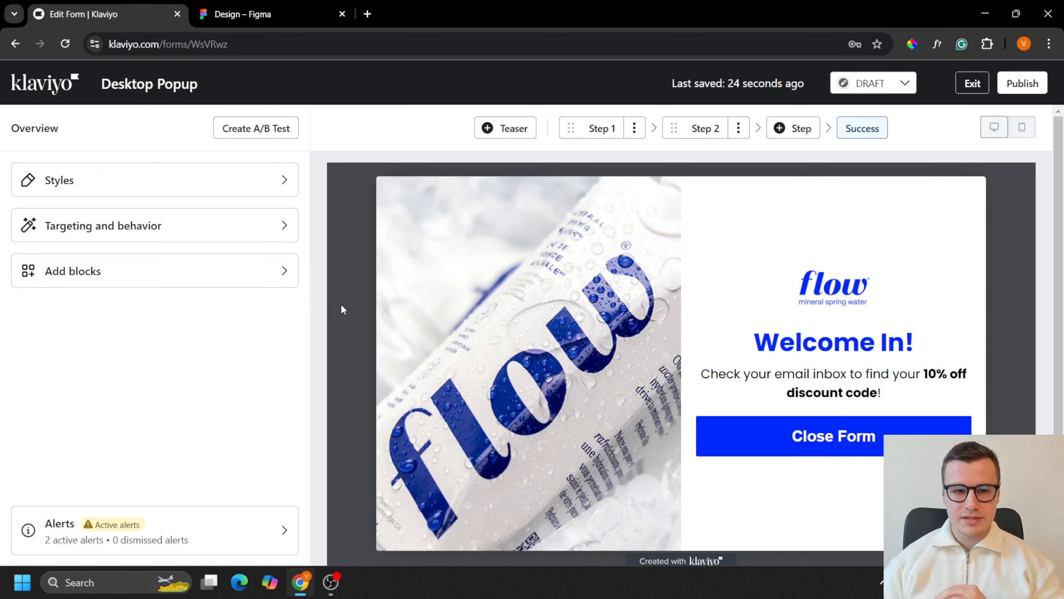
{"action": "left_click", "coordinate": [243, 14]}
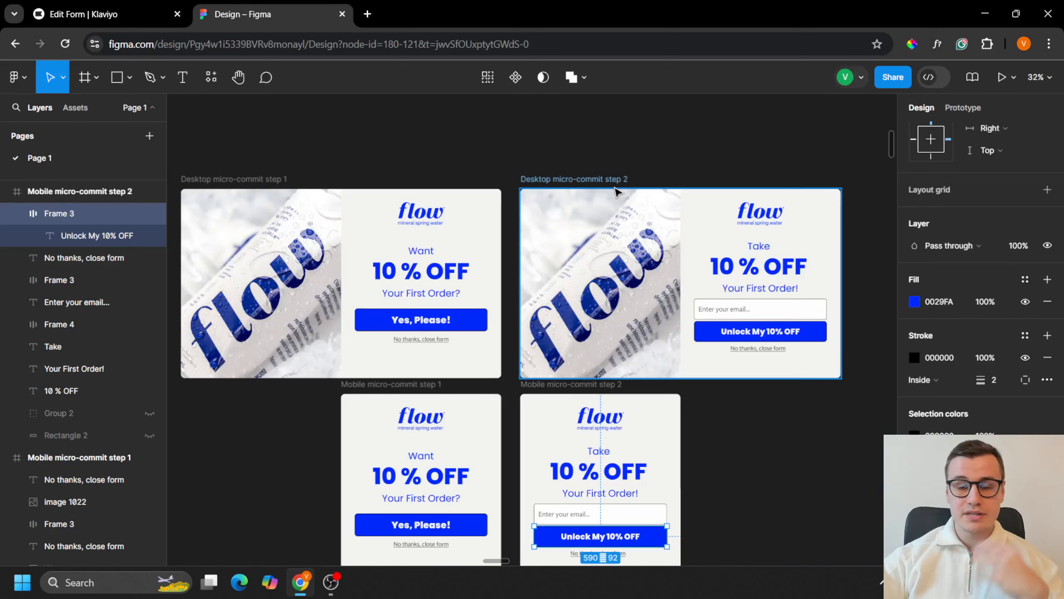
{"action": "left_click", "coordinate": [84, 13]}
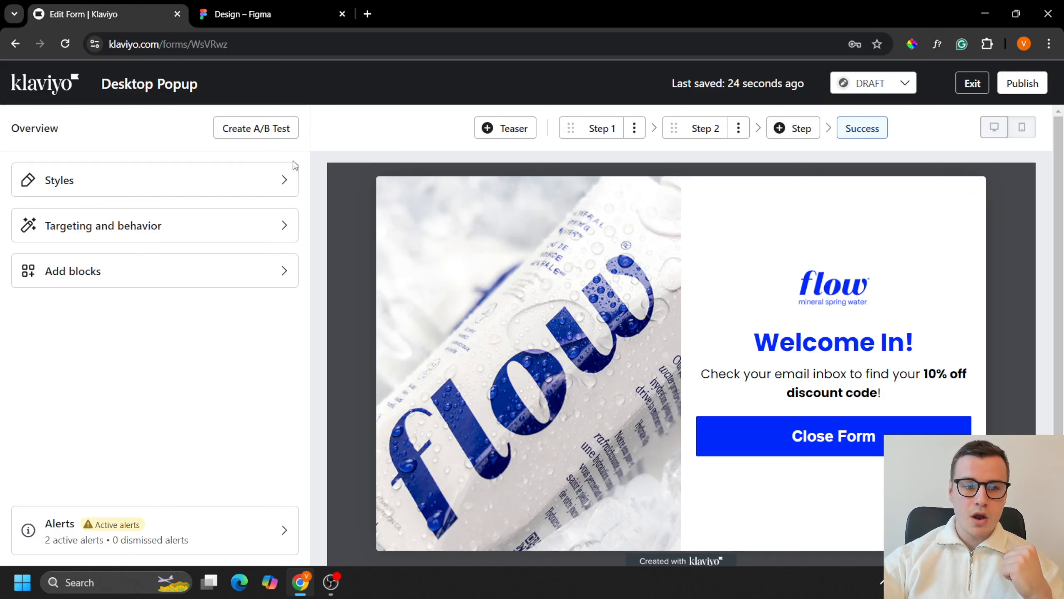
Create an A/B test for the Desktop Popup with variation A named "2 steps" and variation B named "1 step"
{"action": "left_click", "coordinate": [243, 131]}
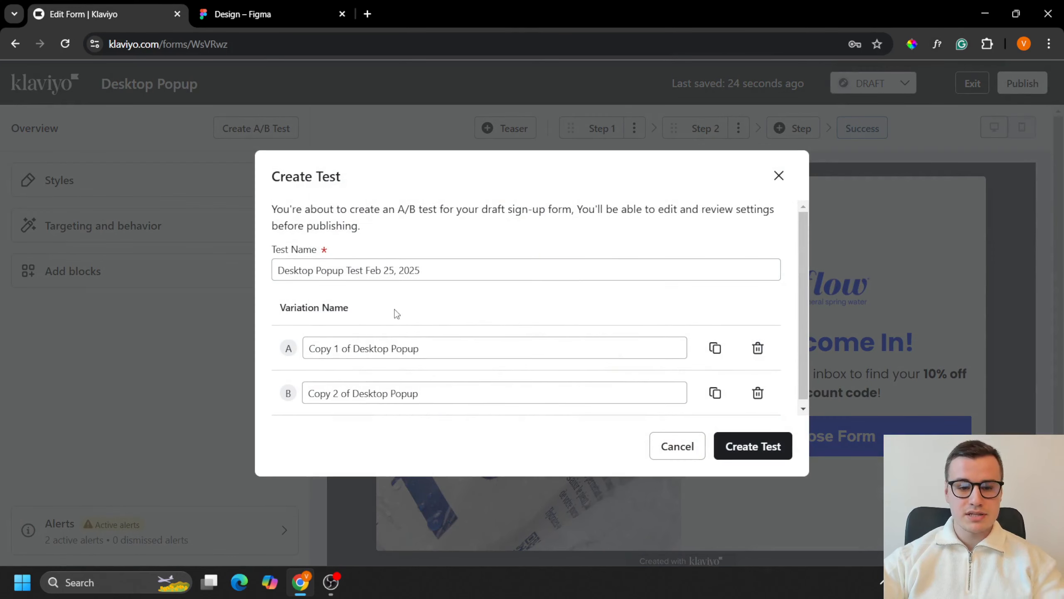
{"action": "left_click", "coordinate": [420, 343]}
{"action": "key", "text": "ctrl+a"}
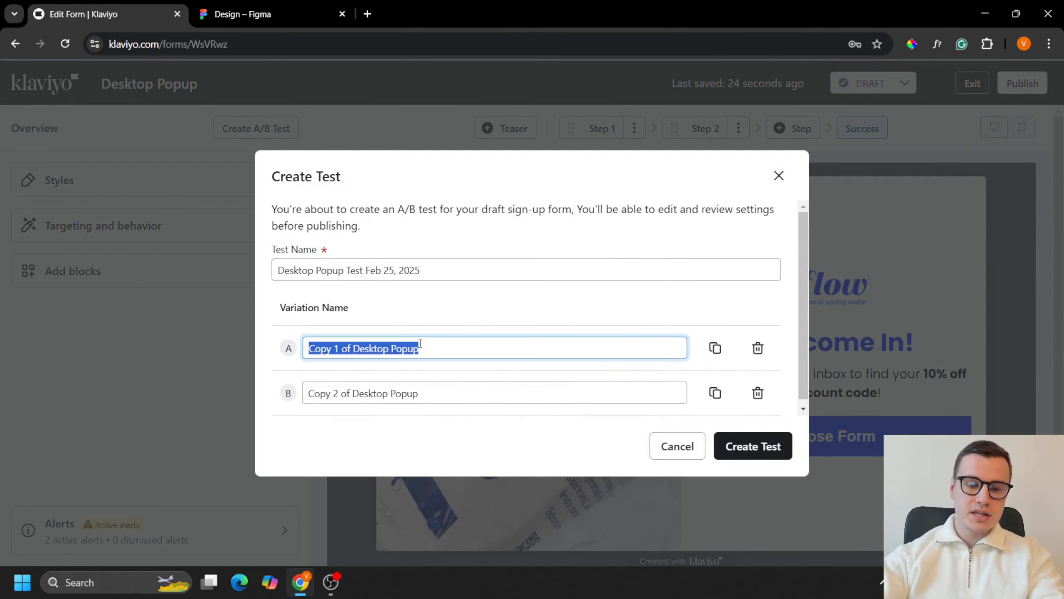
{"action": "type", "text": "2 s"}
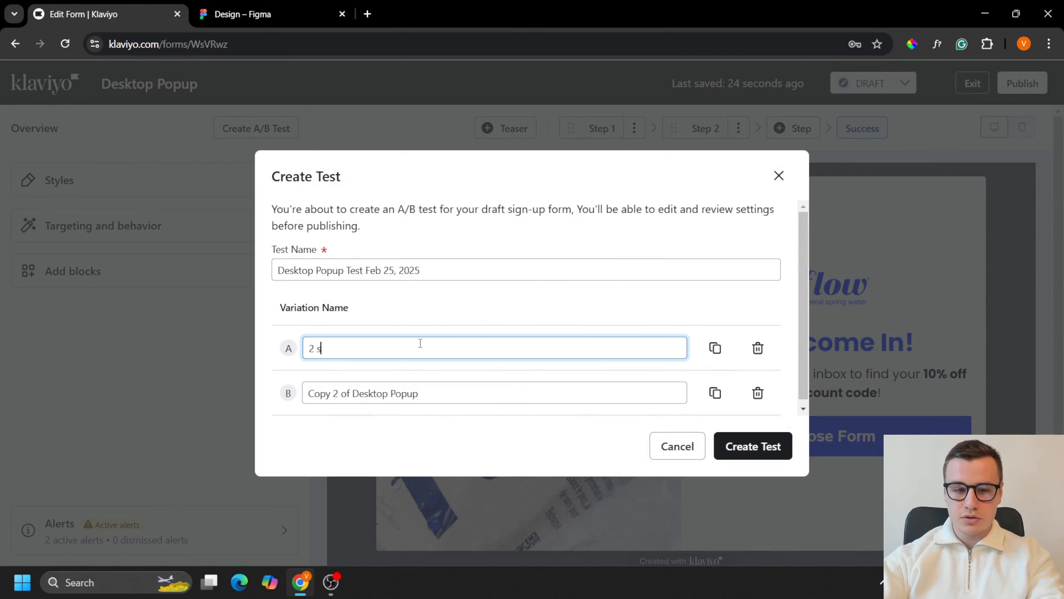
{"action": "left_click", "coordinate": [424, 392]}
{"action": "key", "text": "ctrl+a"}
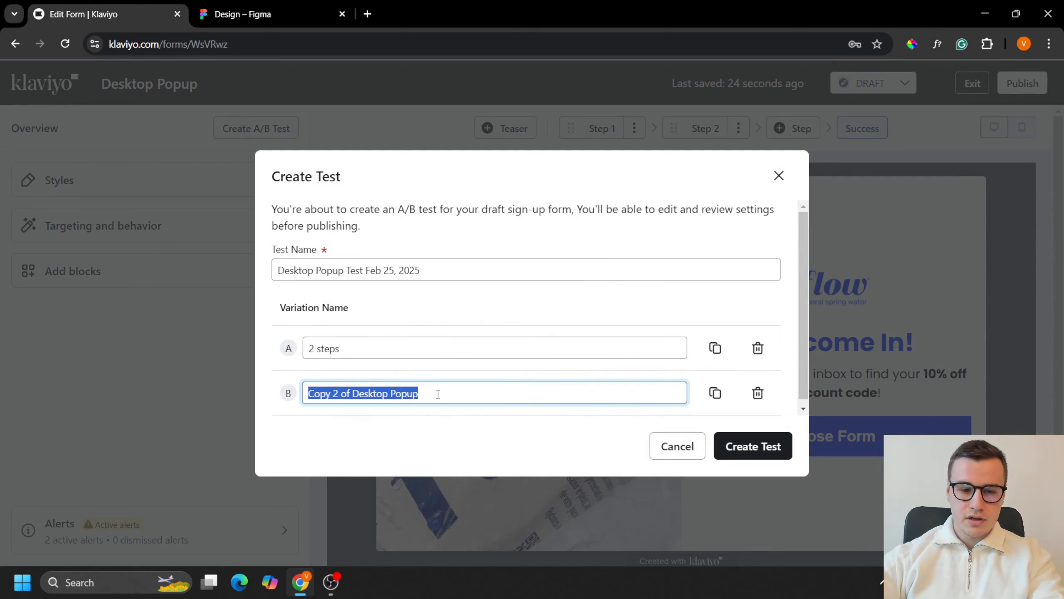
{"action": "type", "text": "1 step"}
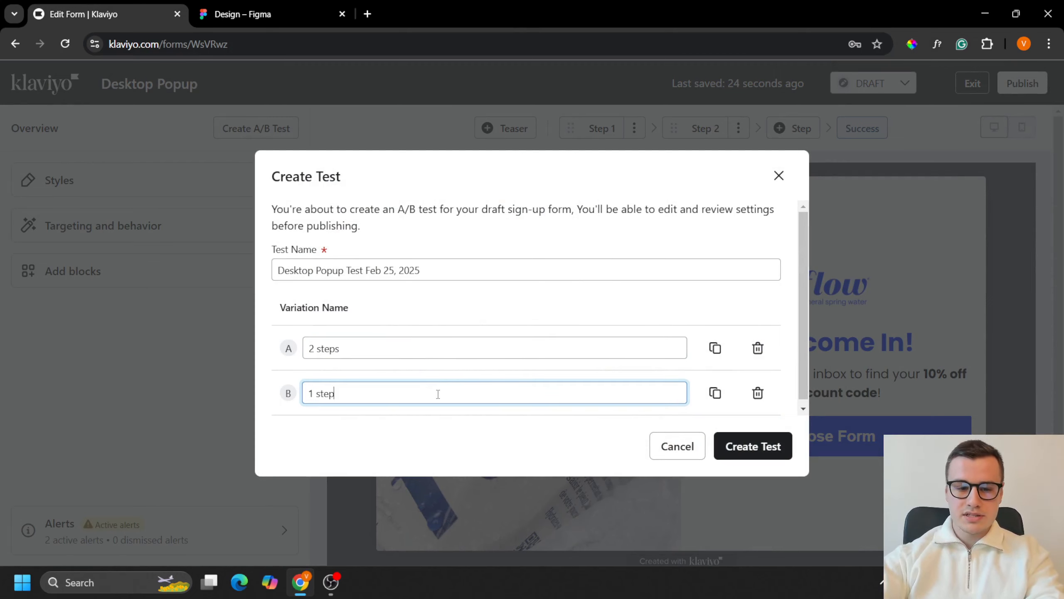
{"action": "left_click", "coordinate": [766, 445]}
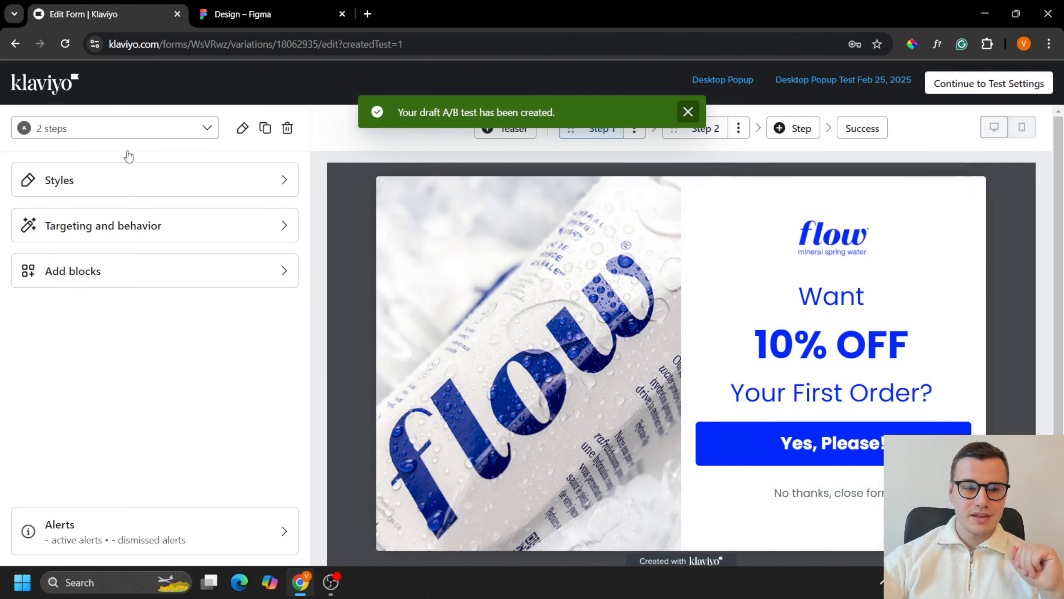
Delete Step 1 from the "1 step" variation of the Desktop Popup test and check its remaining email and Success steps
{"action": "left_click", "coordinate": [124, 134]}
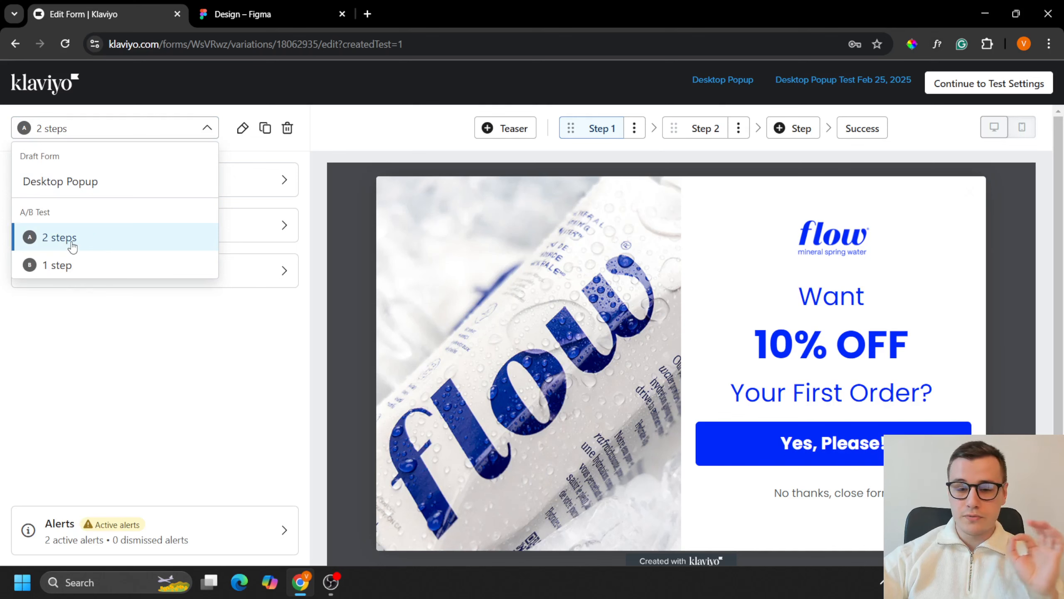
{"action": "left_click", "coordinate": [89, 266]}
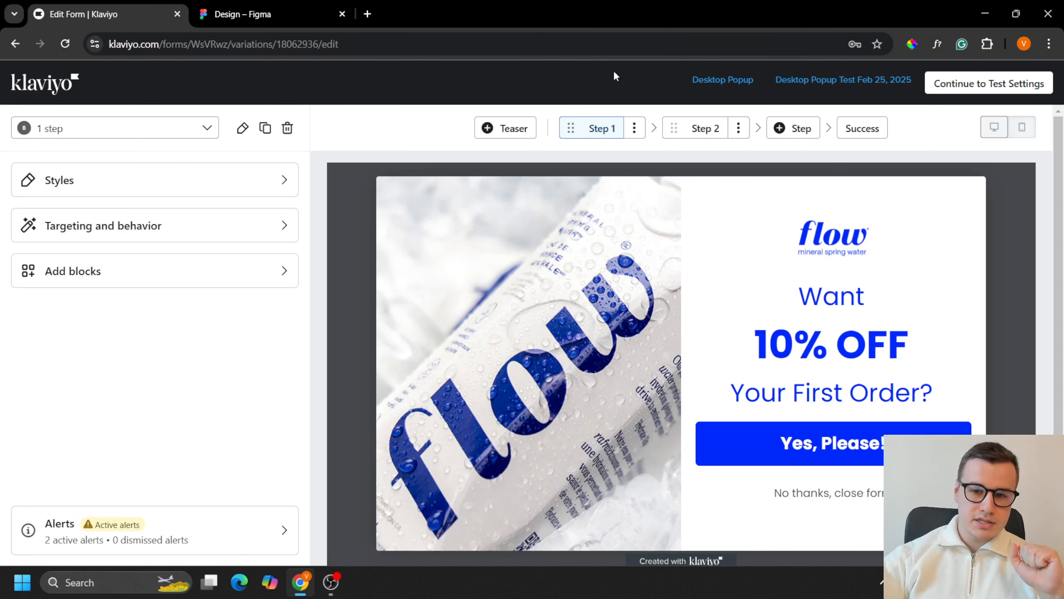
{"action": "left_click", "coordinate": [634, 128]}
{"action": "left_click", "coordinate": [614, 197]}
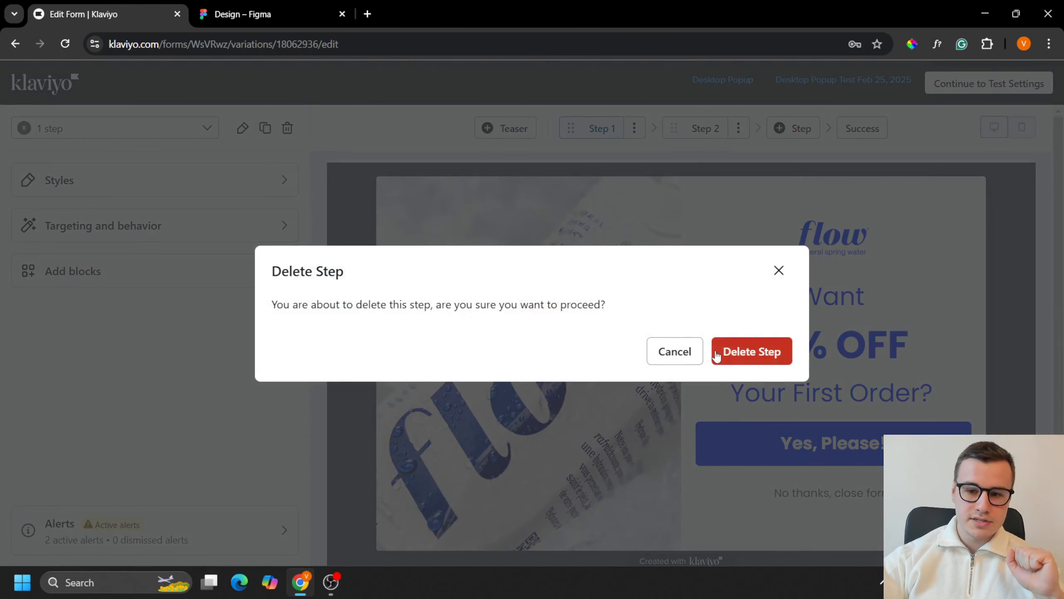
{"action": "left_click", "coordinate": [719, 354]}
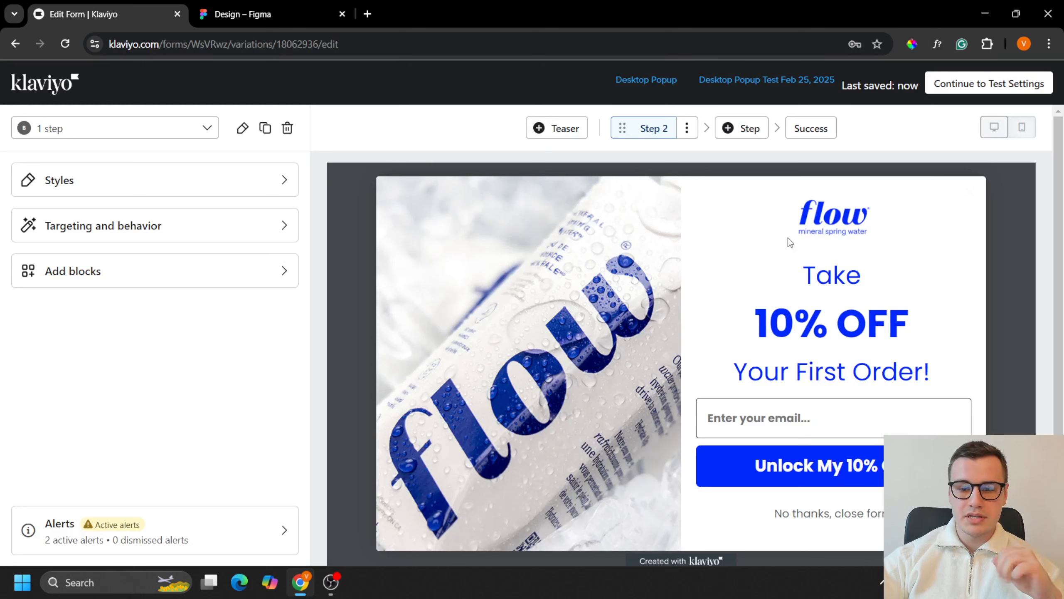
{"action": "left_click", "coordinate": [822, 136]}
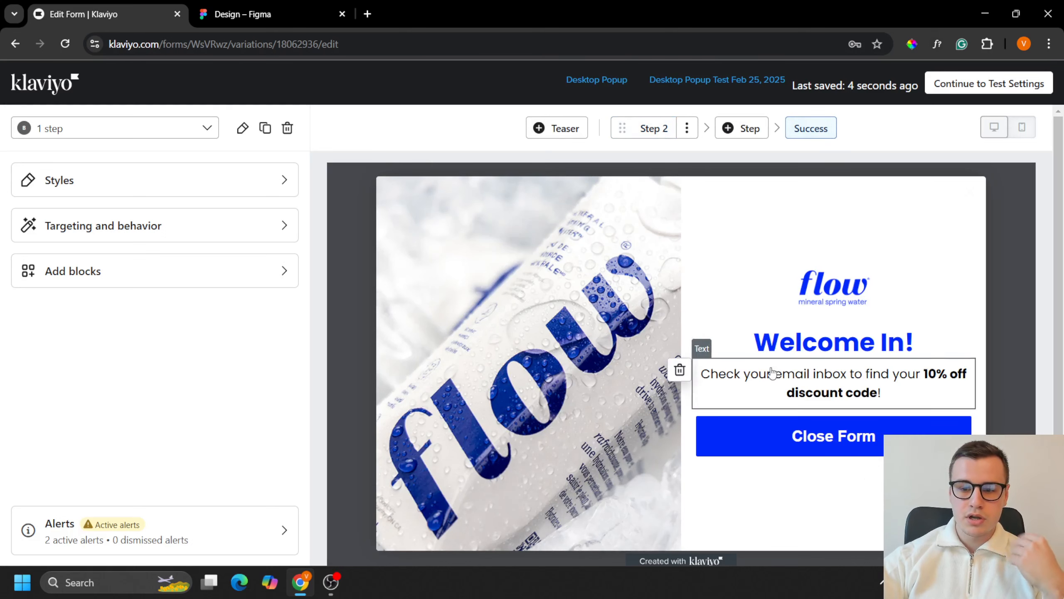
{"action": "left_click", "coordinate": [651, 128]}
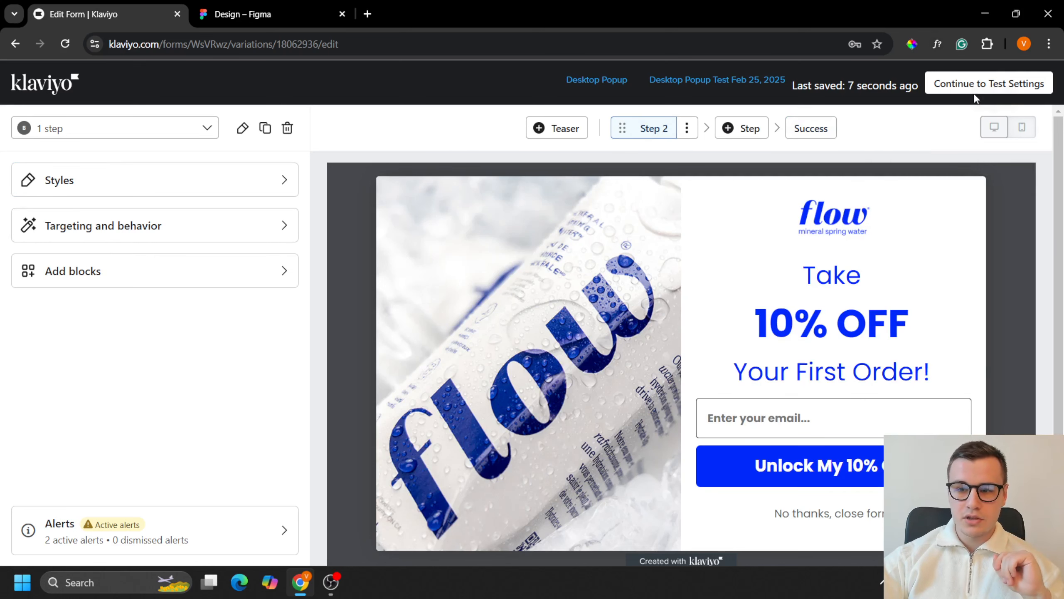
Review the Desktop Popup's A/B test settings and check its test status in the sign-up forms list
{"action": "left_click", "coordinate": [960, 83]}
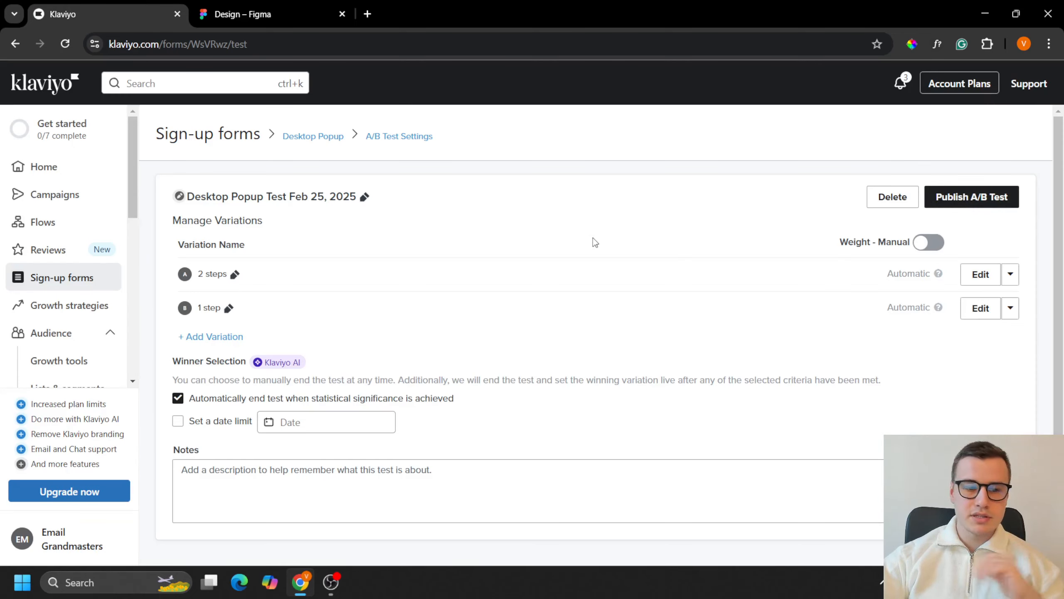
{"action": "left_click", "coordinate": [53, 280]}
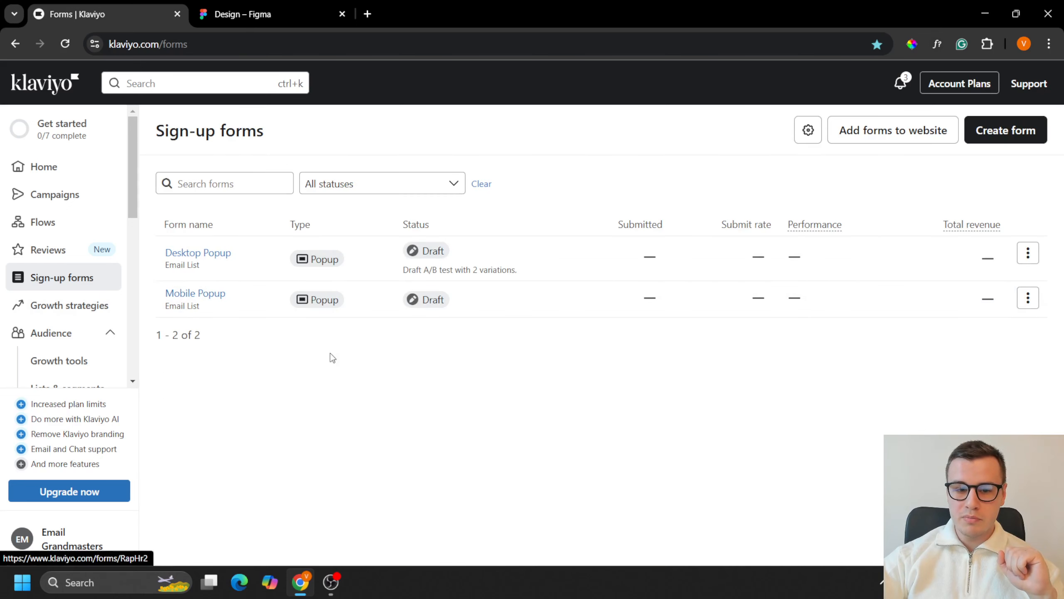
{"action": "left_click_drag", "start_coordinate": [405, 275], "coordinate": [546, 277]}
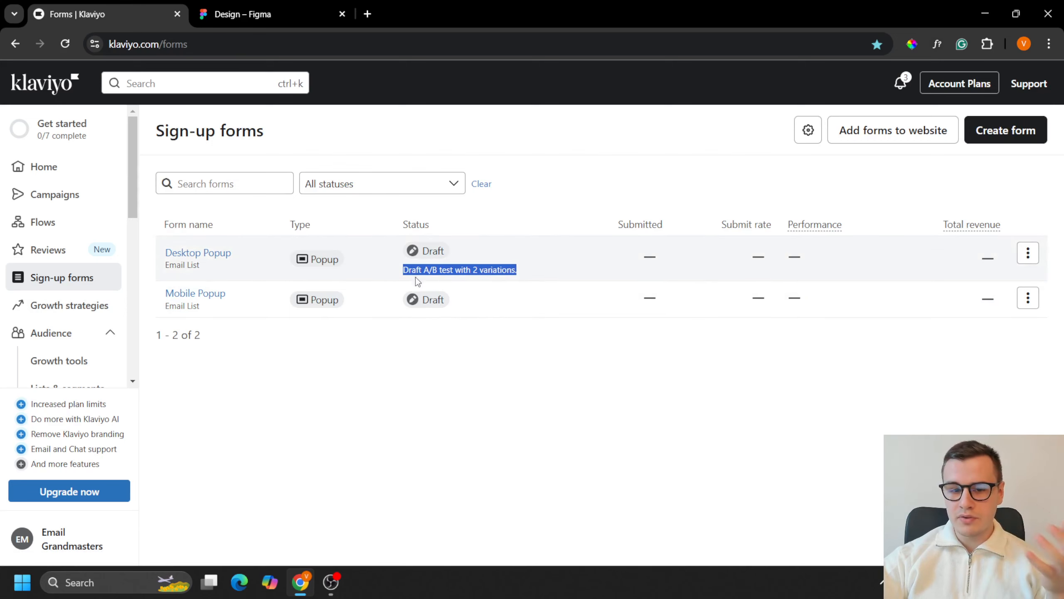
{"action": "left_click", "coordinate": [426, 272]}
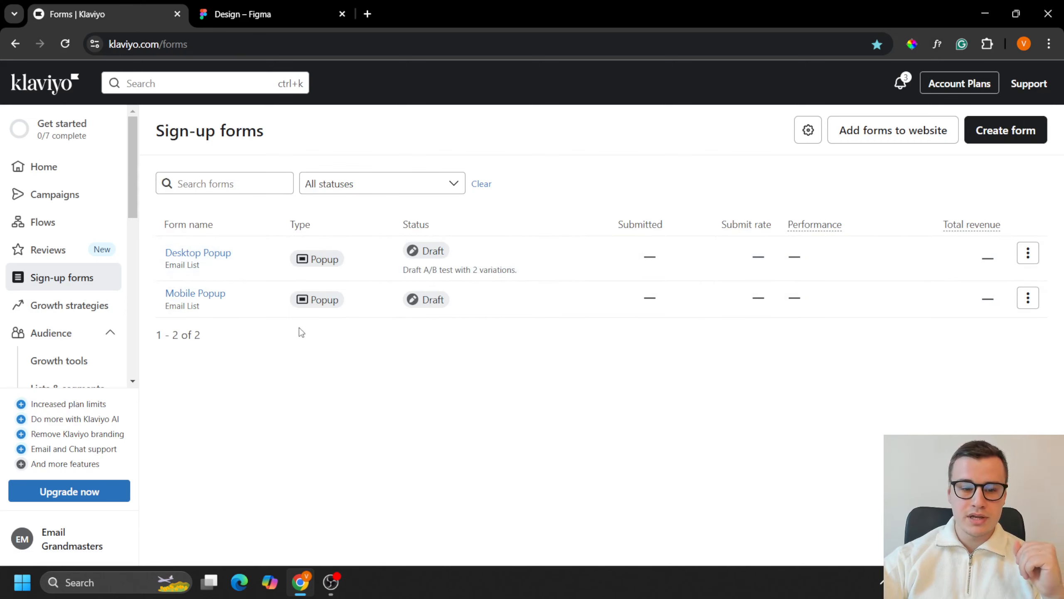